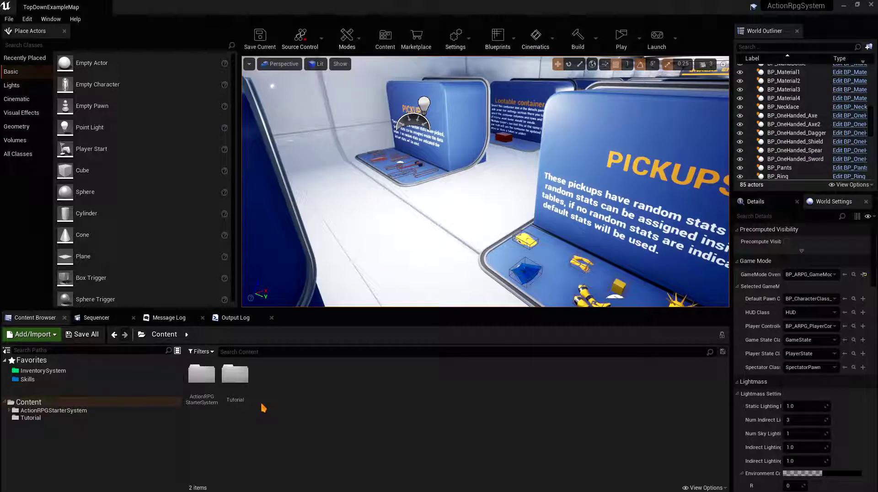
Step: Browse the ActionRPGStarterSystem's InventorySystem folder and the Tutorial folder, and examine the row structure of the existing DT_EArmor data table
{"action": "double_click", "coordinate": [201, 377]}
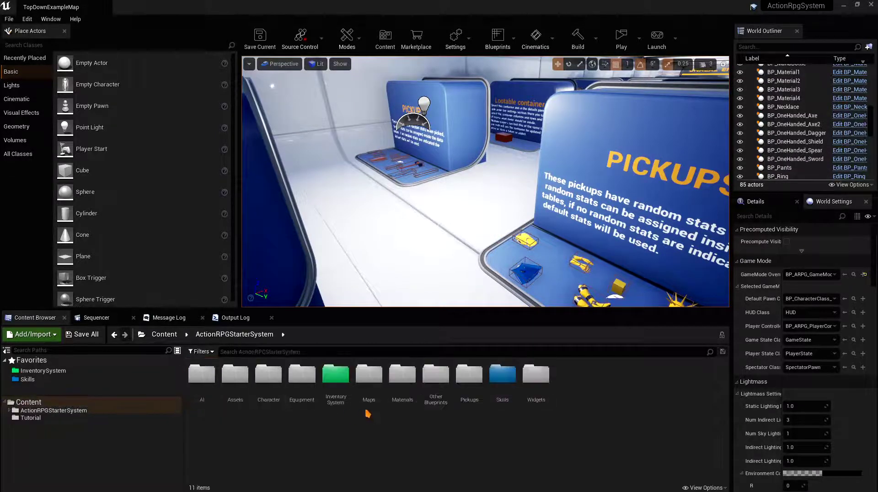
{"action": "double_click", "coordinate": [341, 398]}
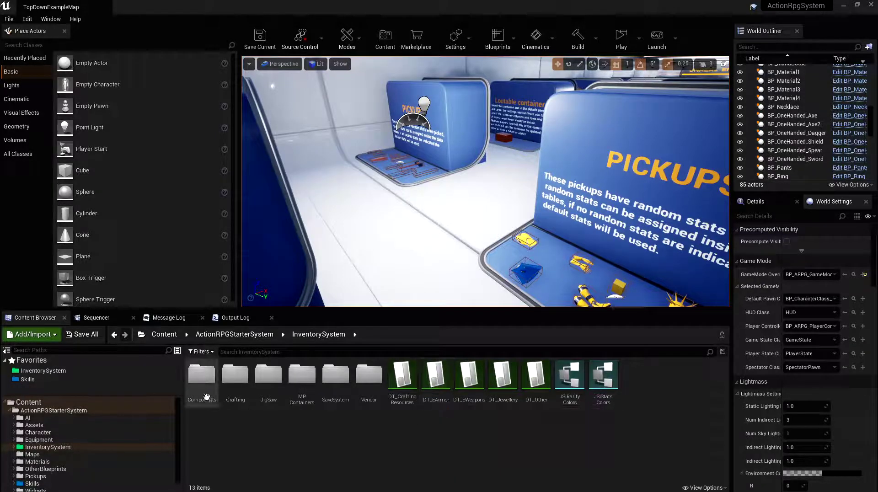
{"action": "left_click", "coordinate": [40, 404]}
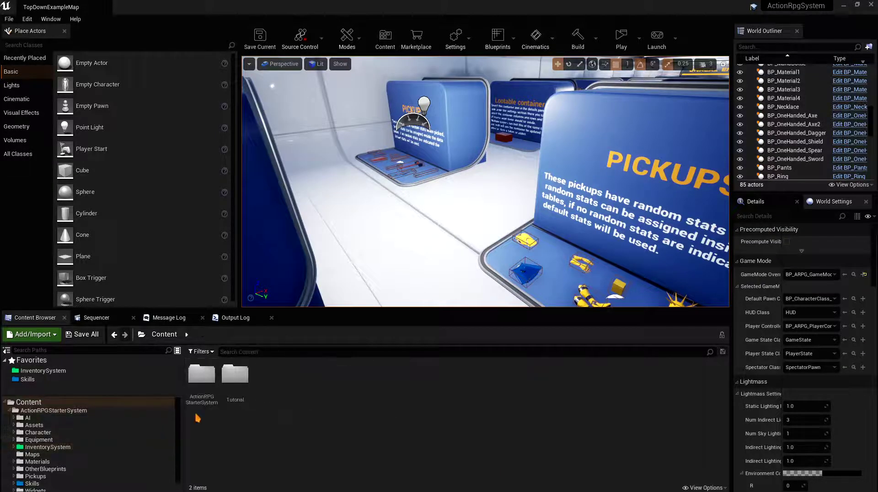
{"action": "double_click", "coordinate": [237, 396]}
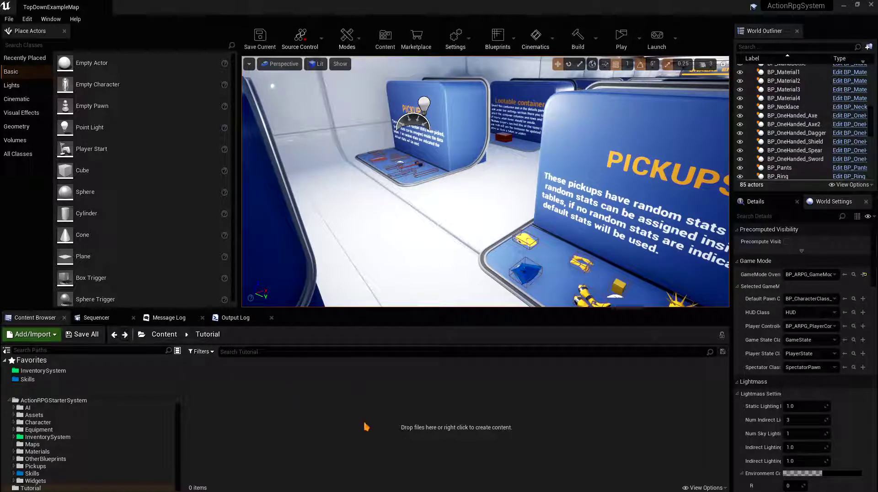
{"action": "key", "text": "alt+Left"}
{"action": "key", "text": "alt+Left"}
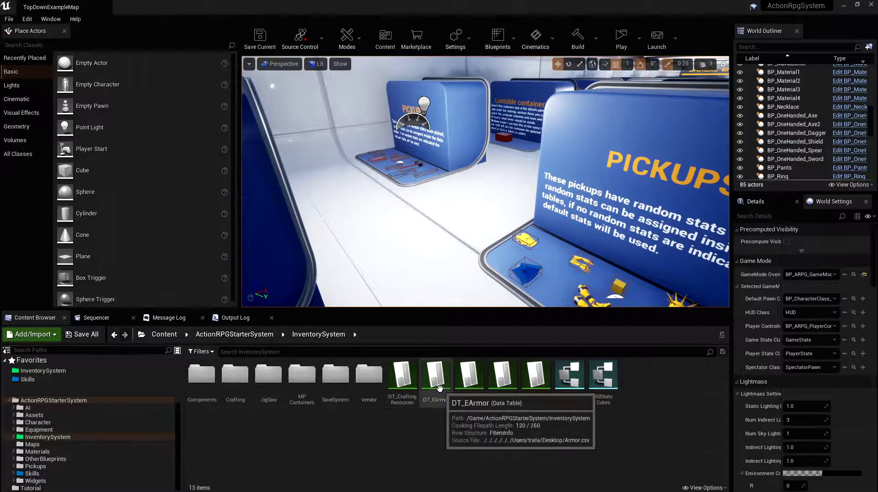
{"action": "left_click_drag", "start_coordinate": [441, 382], "coordinate": [36, 487]}
{"action": "left_click", "coordinate": [421, 434]}
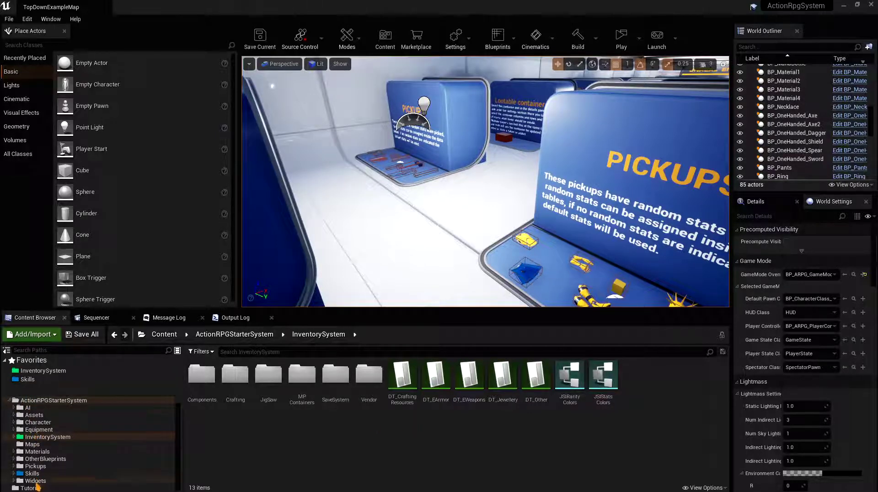
Step: Create a data table in the Tutorial folder with the FItemInfo row structure and name it DT_TutorialWeapons
{"action": "left_click", "coordinate": [132, 488]}
{"action": "right_click", "coordinate": [372, 425]}
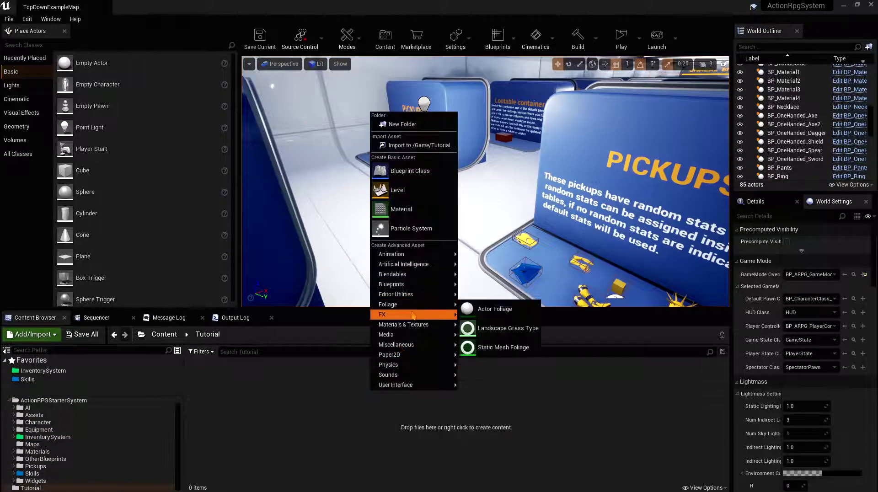
{"action": "mouse_move", "coordinate": [404, 345]}
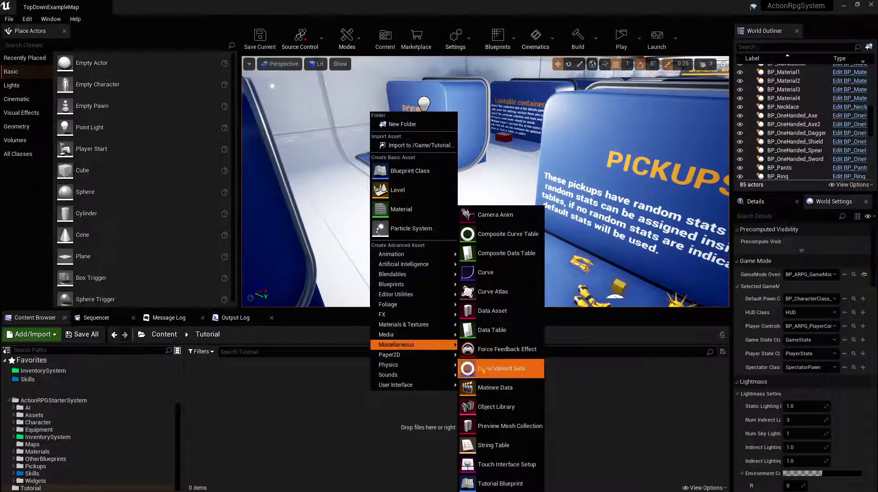
{"action": "left_click", "coordinate": [487, 329]}
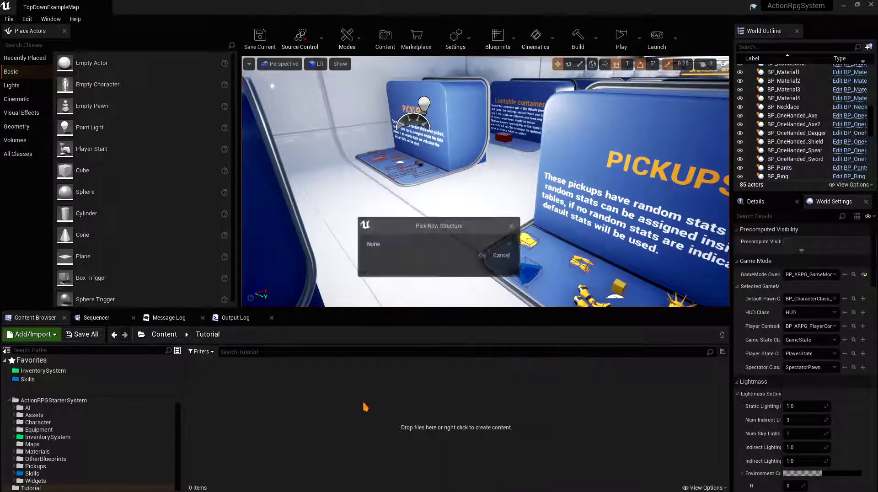
{"action": "left_click", "coordinate": [396, 245]}
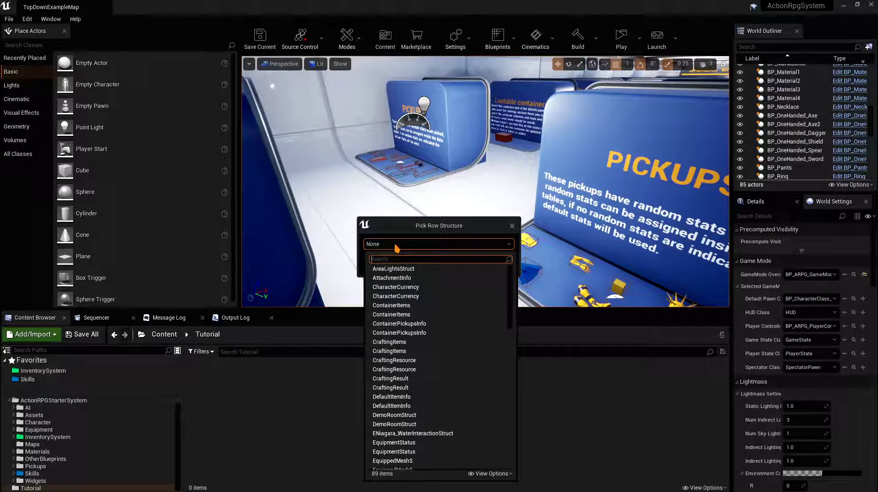
{"action": "type", "text": "fi"}
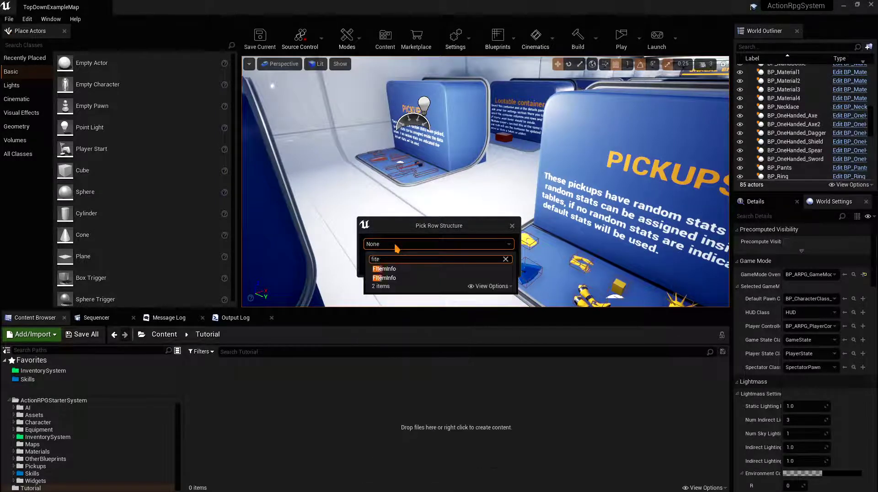
{"action": "type", "text": "te"}
{"action": "left_click", "coordinate": [377, 273]}
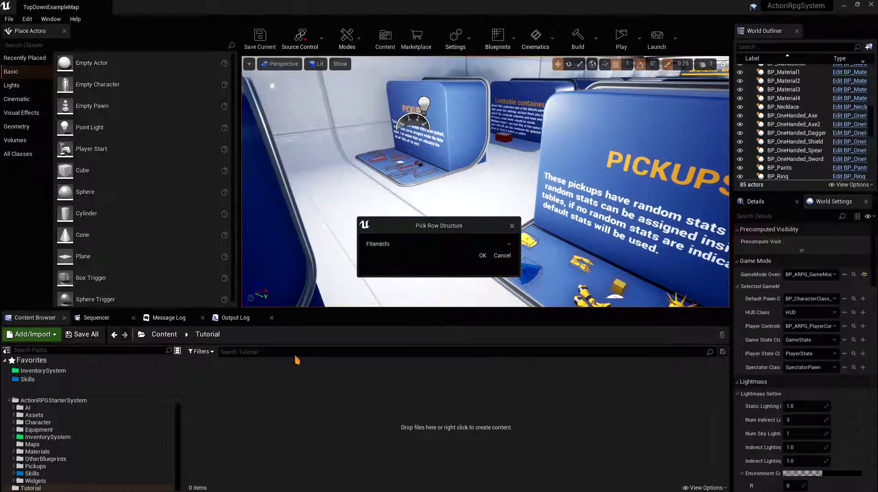
{"action": "left_click", "coordinate": [483, 255]}
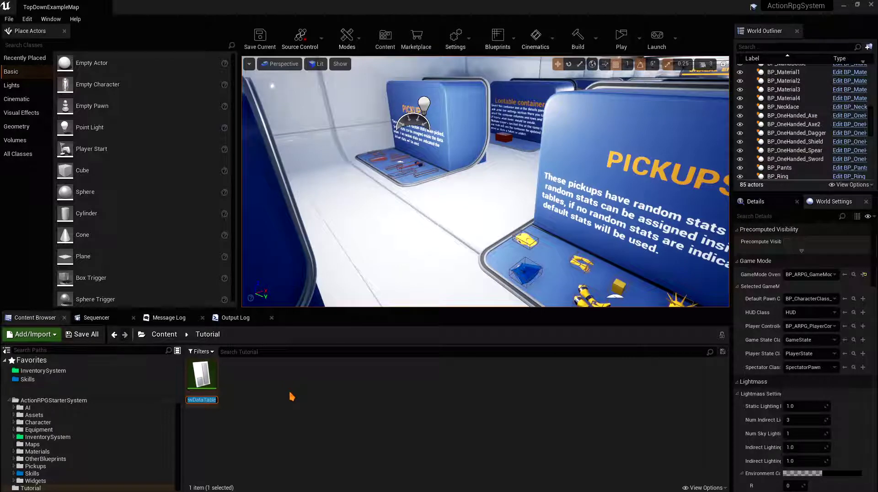
{"action": "type", "text": "DT_TutorialWeapons"}
{"action": "key", "text": "Return"}
Step: Open DT_TutorialWeapons, add a new row and set its ItemID to MySword
{"action": "double_click", "coordinate": [206, 377]}
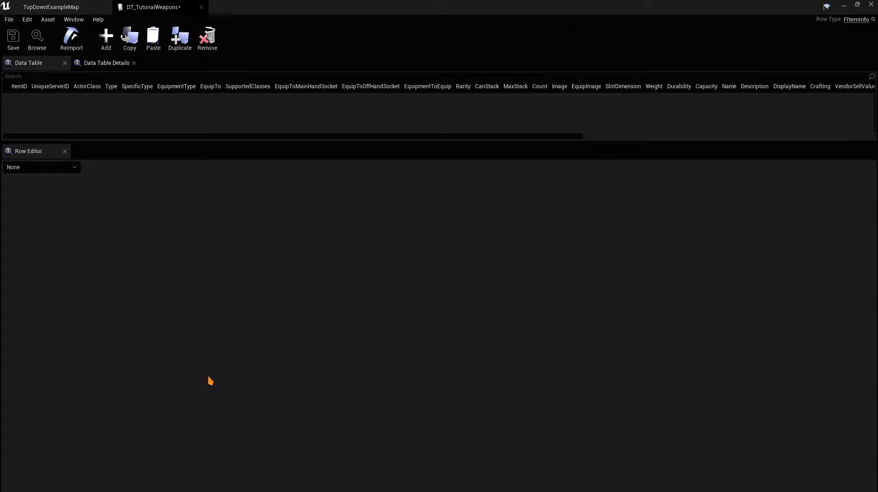
{"action": "left_click", "coordinate": [106, 41]}
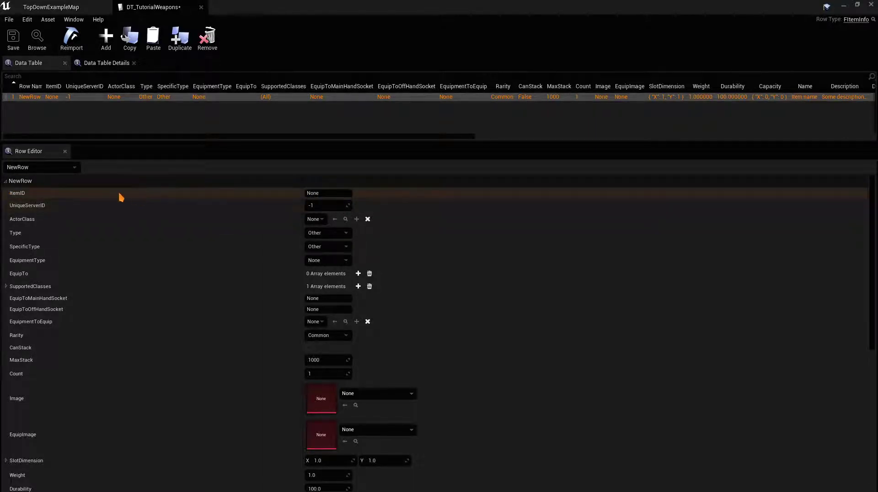
{"action": "left_click", "coordinate": [325, 193]}
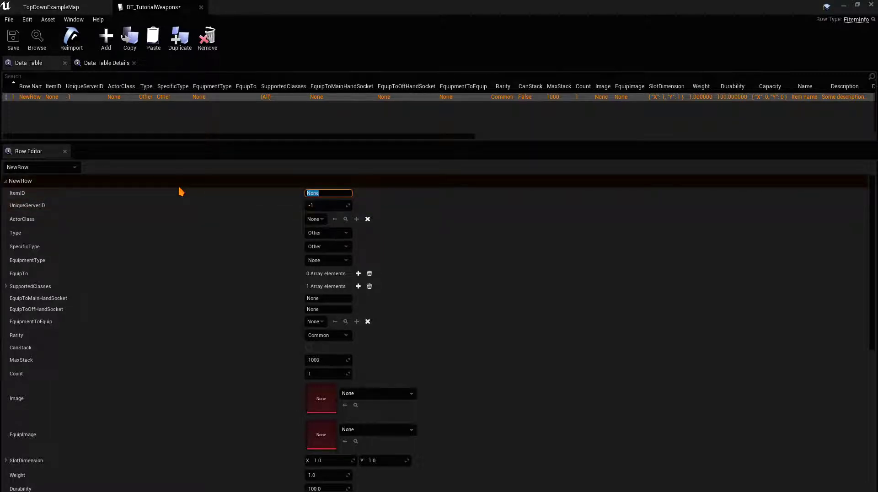
{"action": "type", "text": "MySword"}
{"action": "key", "text": "Return"}
Step: Rename the new data table row to MySword by copying its ItemID, widening the Row Name column to fit
{"action": "key", "text": "ctrl+c"}
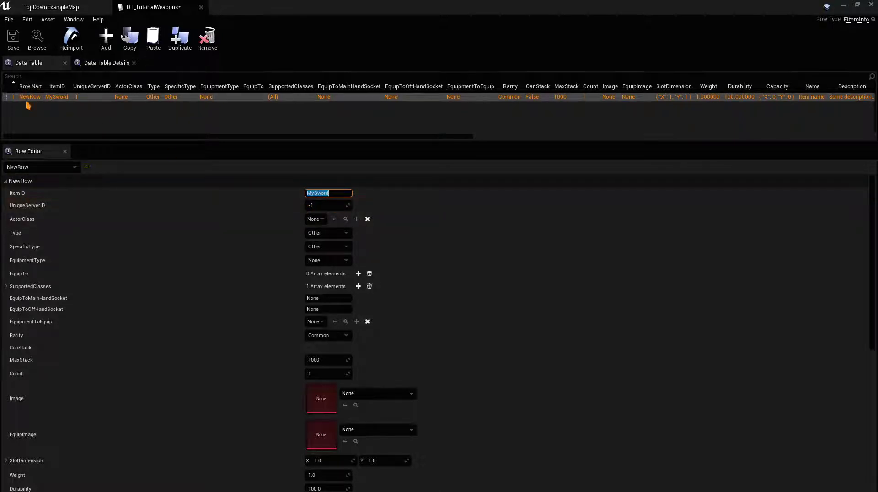
{"action": "left_click_drag", "start_coordinate": [43, 86], "coordinate": [70, 85]}
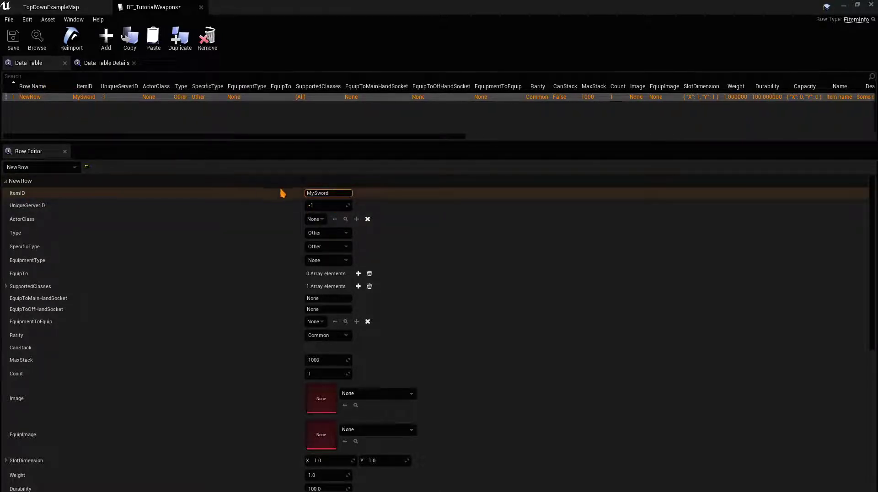
{"action": "double_click", "coordinate": [31, 98]}
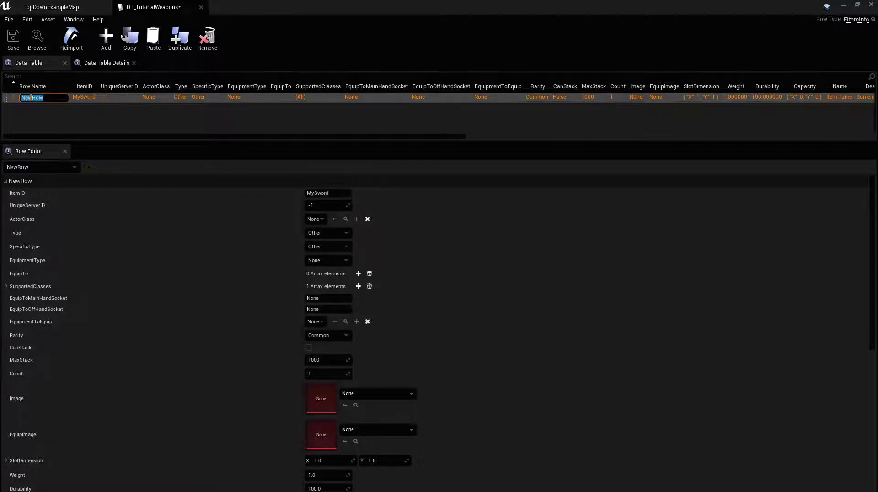
{"action": "key", "text": "ctrl+v"}
{"action": "key", "text": "Return"}
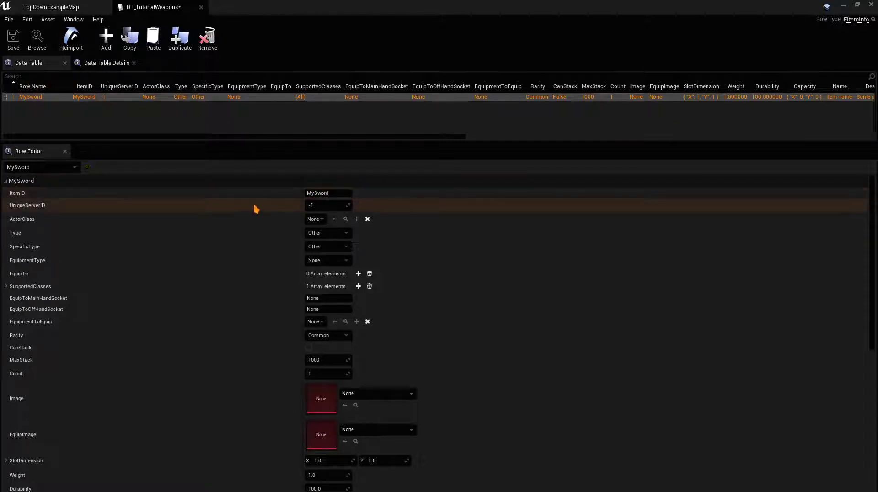
{"action": "mouse_move", "coordinate": [33, 209]}
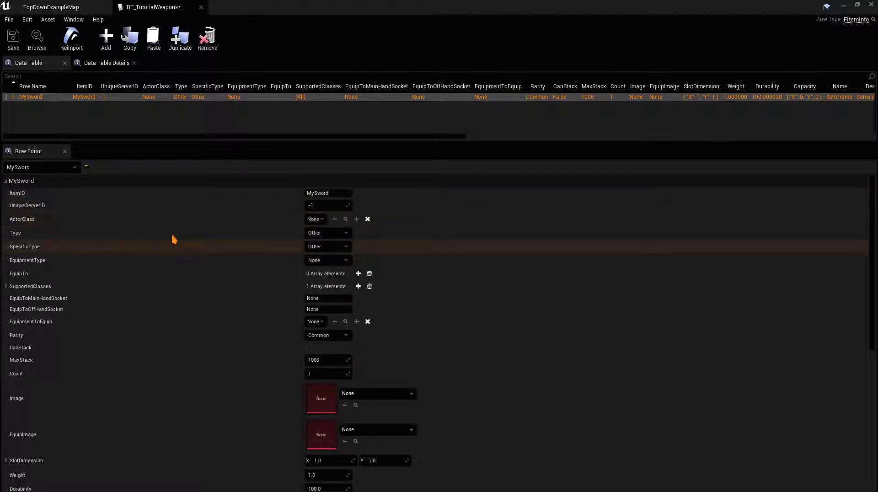
Step: Create a Blueprint class in the Tutorial folder with BP_MainPickupClass as its parent and name it BP_MySword
{"action": "left_click", "coordinate": [64, 7]}
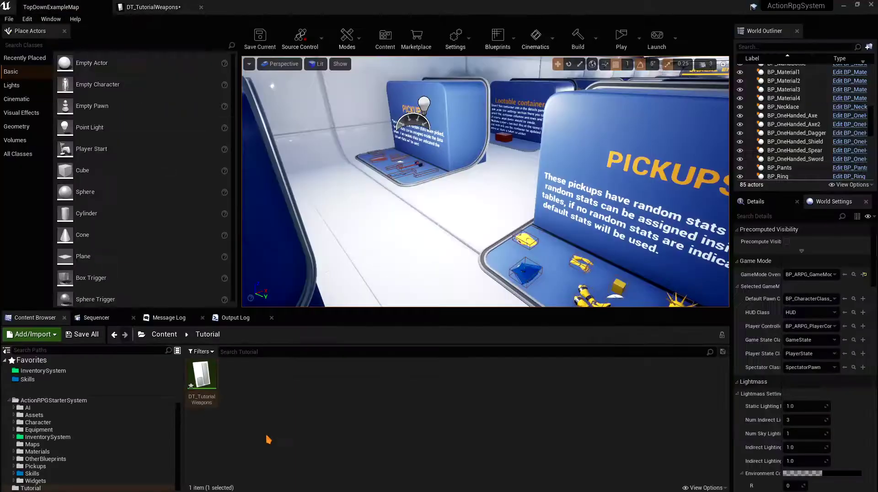
{"action": "right_click", "coordinate": [256, 389]}
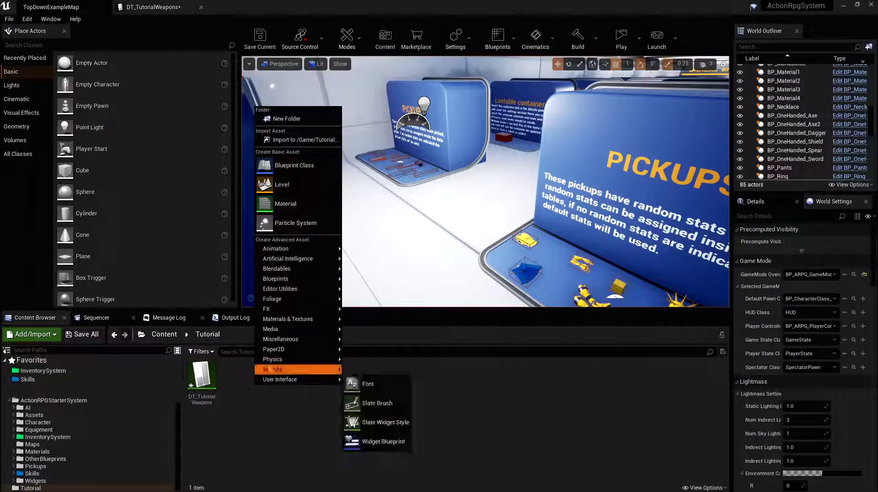
{"action": "left_click", "coordinate": [292, 164]}
{"action": "type", "text": "main pick"}
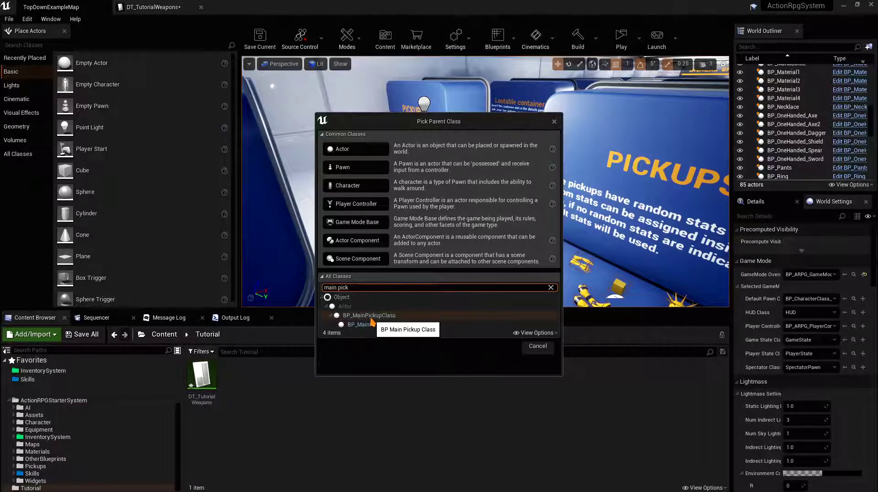
{"action": "left_click", "coordinate": [376, 324]}
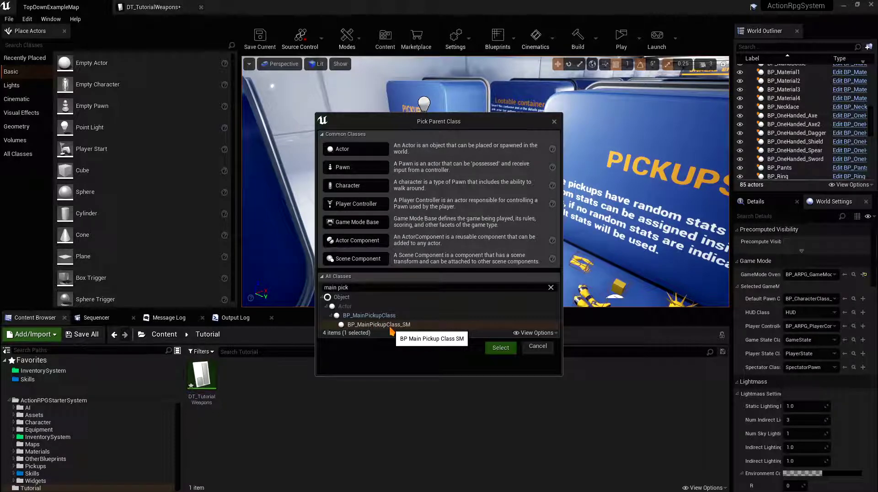
{"action": "left_click", "coordinate": [361, 316]}
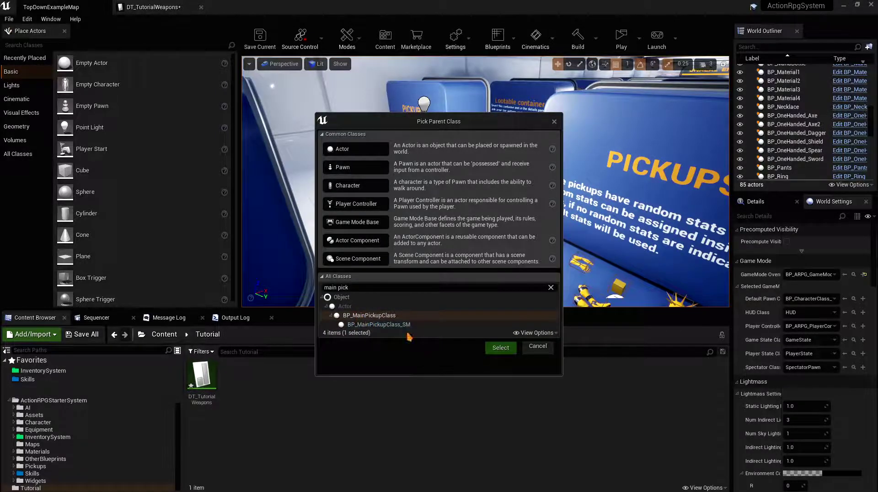
{"action": "left_click", "coordinate": [500, 348]}
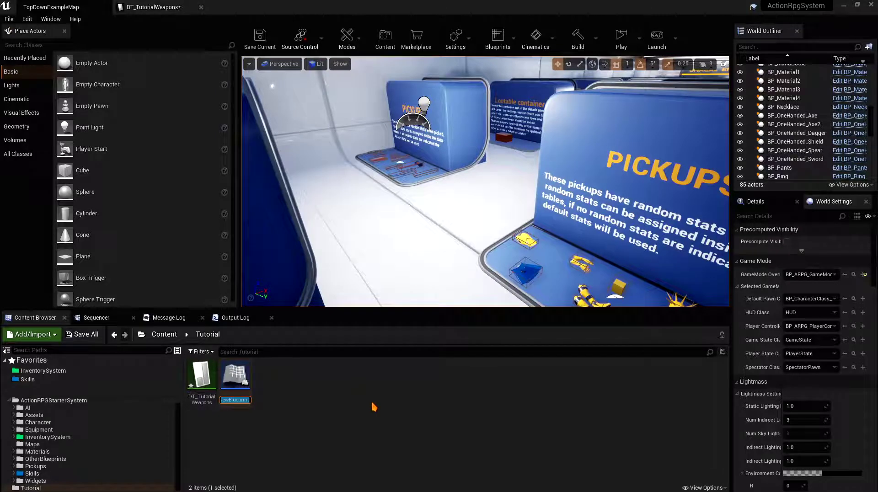
{"action": "type", "text": "BP_MySword"}
{"action": "key", "text": "Return"}
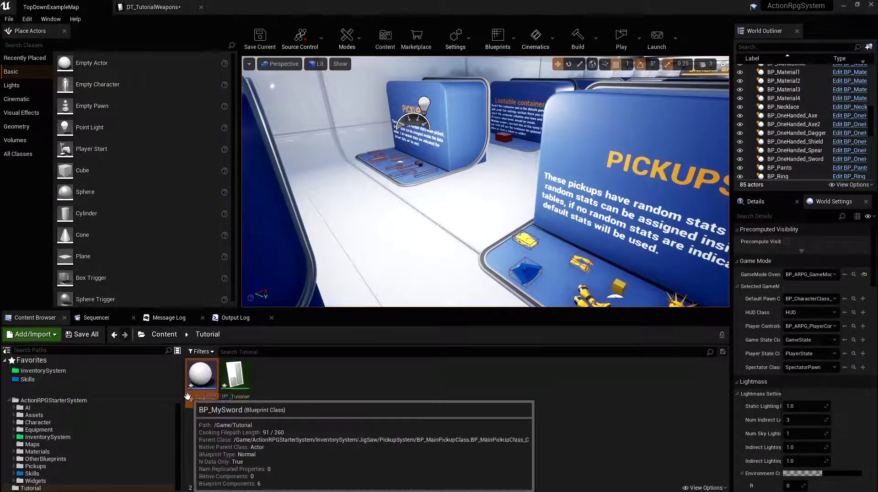
Step: Open BP_MySword and assign the SK_OmegaSword skeletal mesh to its inherited SkeletalMesh component
{"action": "double_click", "coordinate": [202, 380]}
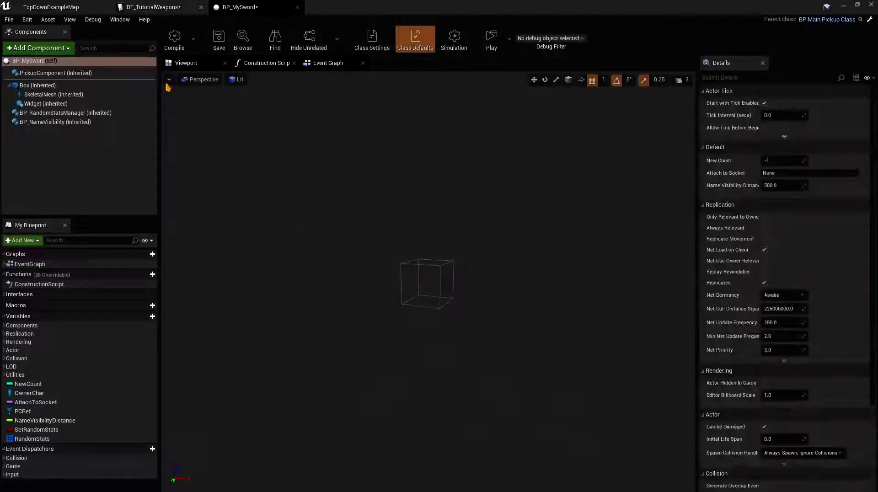
{"action": "right_click_drag", "start_coordinate": [378, 235], "coordinate": [377, 235]}
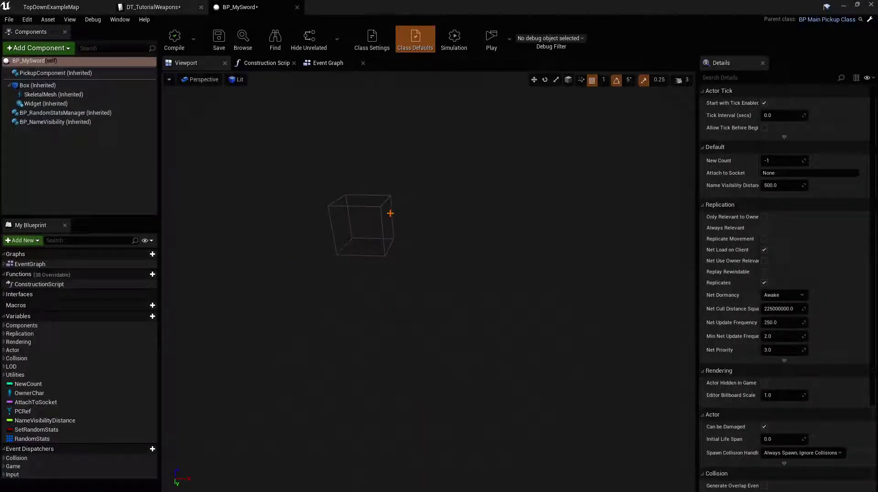
{"action": "left_click", "coordinate": [60, 94]}
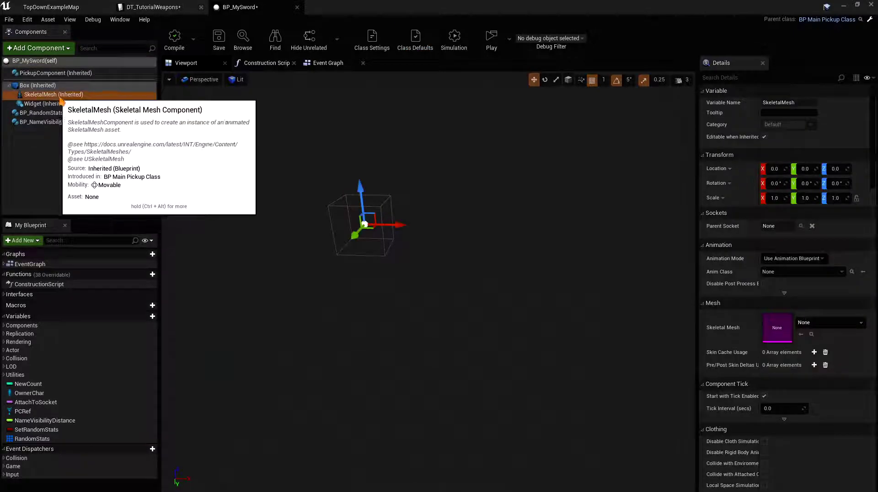
{"action": "left_click_drag", "start_coordinate": [697, 235], "coordinate": [599, 234]}
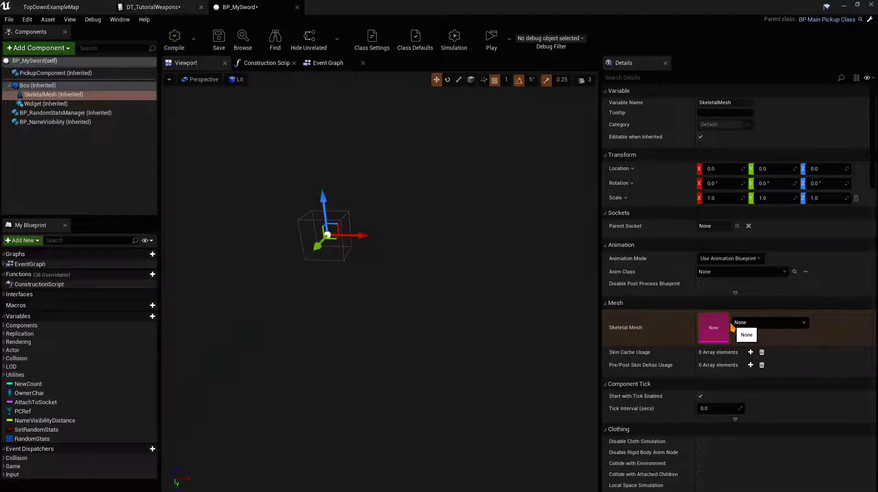
{"action": "left_click", "coordinate": [733, 322]}
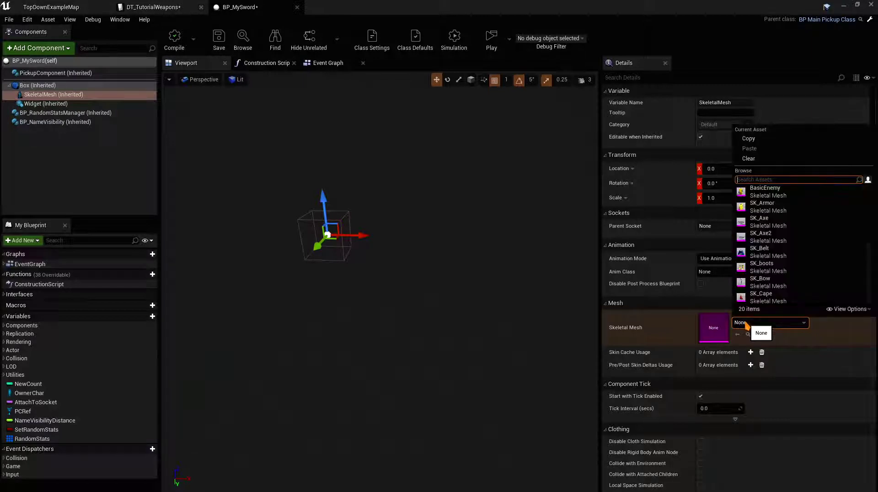
{"action": "type", "text": "sword"}
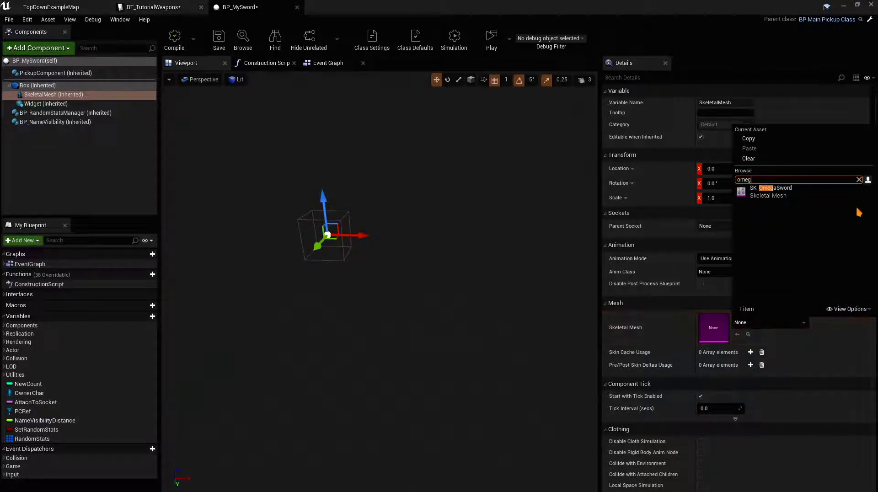
{"action": "key", "text": "Return"}
Step: Rotate the sword's SkeletalMesh component to -90° about Y so that the blade lies horizontally
{"action": "left_click", "coordinate": [332, 218]}
{"action": "left_click_drag", "start_coordinate": [368, 263], "coordinate": [343, 354]}
{"action": "left_click_drag", "start_coordinate": [310, 314], "coordinate": [322, 296]}
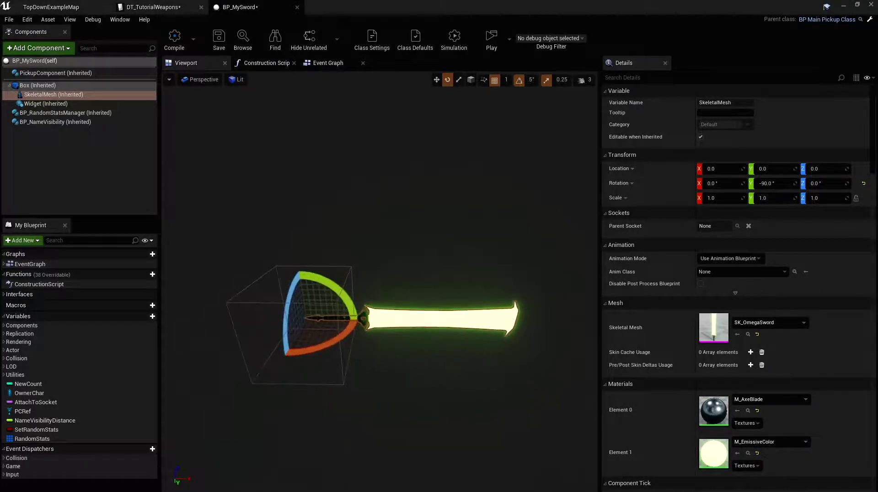
Step: Roll the sword's SkeletalMesh component 90° about its length so the blade lies flat, and nudge it back along X
{"action": "left_click_drag", "start_coordinate": [293, 352], "coordinate": [274, 379]}
{"action": "key", "text": "w"}
{"action": "left_click_drag", "start_coordinate": [341, 320], "coordinate": [332, 319]}
Step: Set the inherited Box component's extent to 100 in X
{"action": "left_click", "coordinate": [35, 85]}
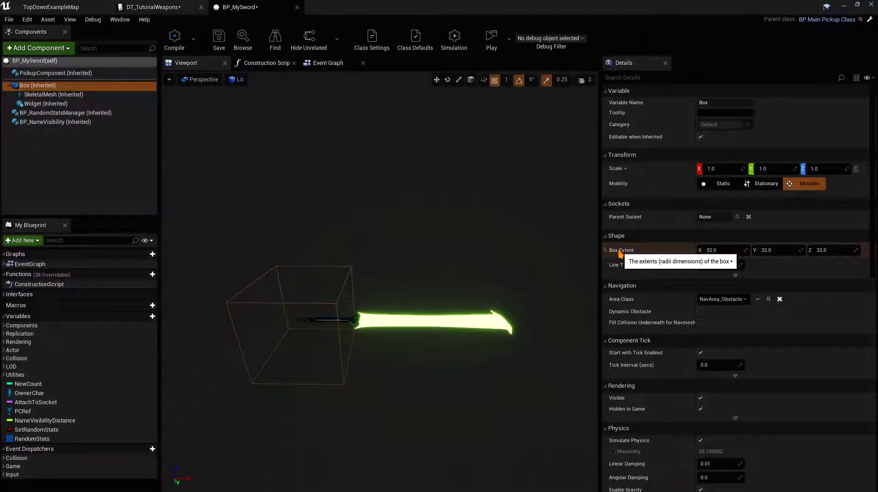
{"action": "left_click_drag", "start_coordinate": [430, 279], "coordinate": [299, 324], "text": "alt"}
{"action": "left_click_drag", "start_coordinate": [366, 252], "coordinate": [225, 192], "text": "alt"}
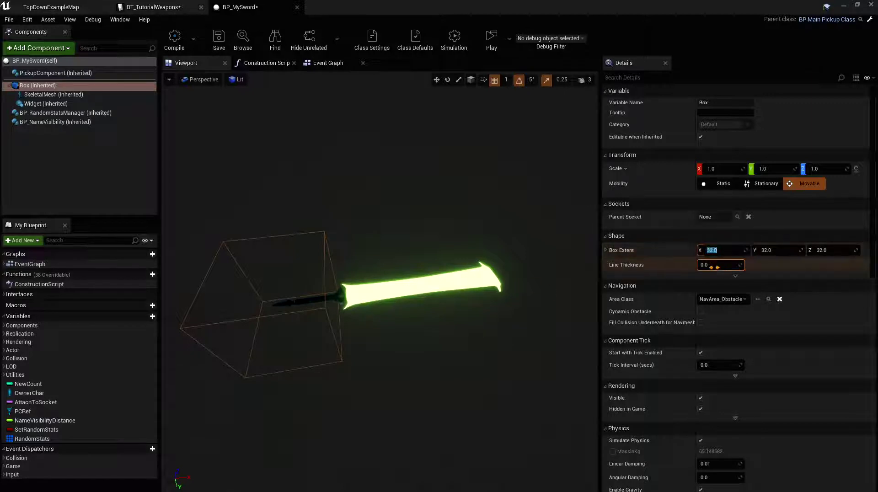
{"action": "left_click", "coordinate": [719, 250]}
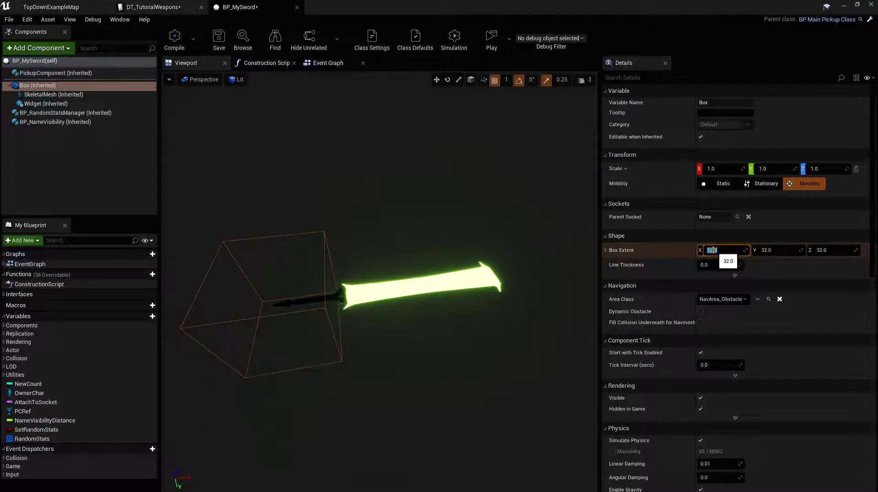
{"action": "type", "text": "100"}
{"action": "key", "text": "Return"}
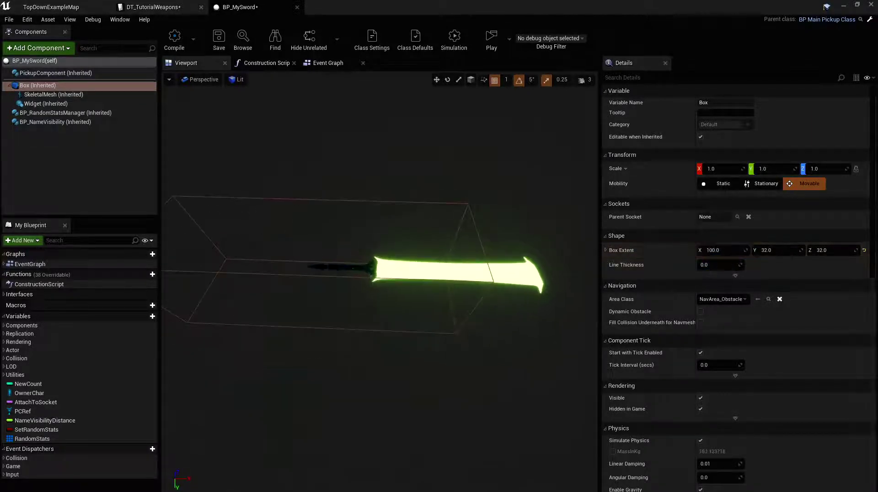
Step: Move the sword's SkeletalMesh component to about X -83 so that the sword sits centred in the collision box
{"action": "left_click", "coordinate": [437, 290]}
{"action": "left_click_drag", "start_coordinate": [400, 292], "coordinate": [326, 293]}
{"action": "mouse_move", "coordinate": [334, 300]}
{"action": "right_mouse_down"}
{"action": "mouse_move", "coordinate": [336, 325]}
{"action": "mouse_move", "coordinate": [347, 284]}
{"action": "mouse_move", "coordinate": [338, 293]}
{"action": "right_mouse_up"}
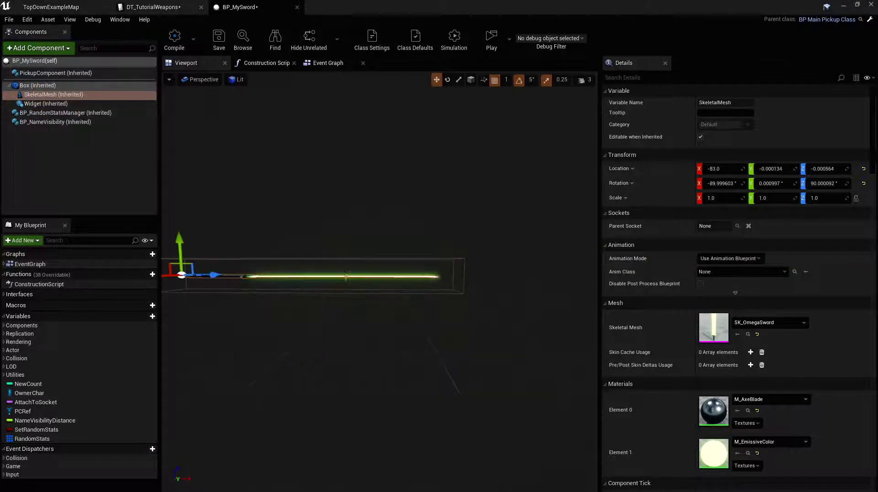
{"action": "mouse_move", "coordinate": [321, 252]}
{"action": "right_mouse_down"}
{"action": "mouse_move", "coordinate": [315, 274]}
{"action": "mouse_move", "coordinate": [304, 277]}
{"action": "mouse_move", "coordinate": [322, 252]}
{"action": "right_mouse_up"}
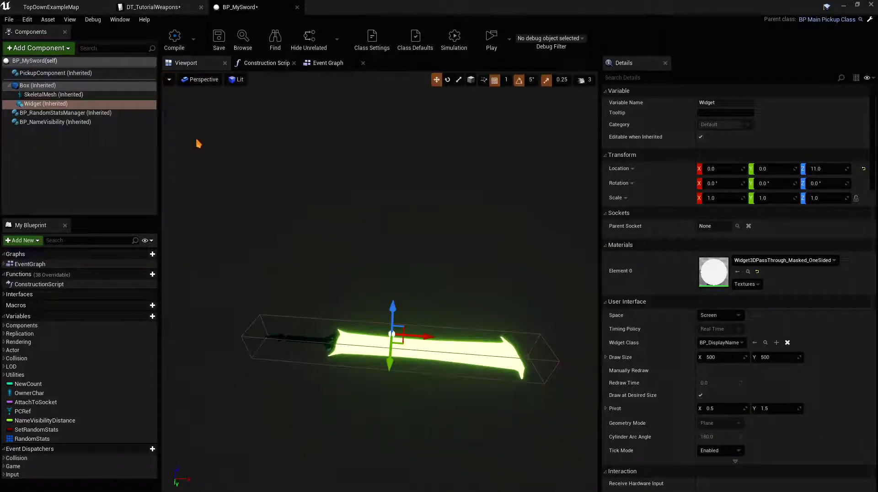
Step: Assign the DT_TutorialWeapons data table as the Data Source of BP_MySword's inherited PickupComponent
{"action": "left_click", "coordinate": [42, 73]}
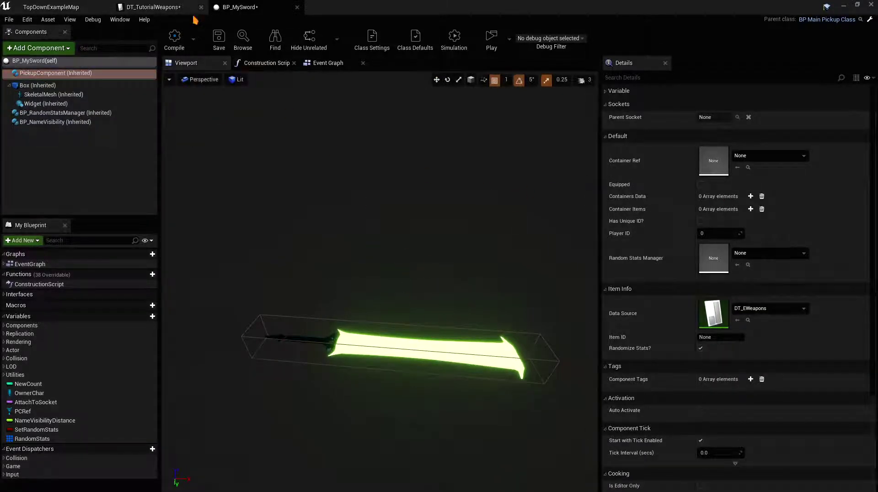
{"action": "left_click", "coordinate": [91, 6]}
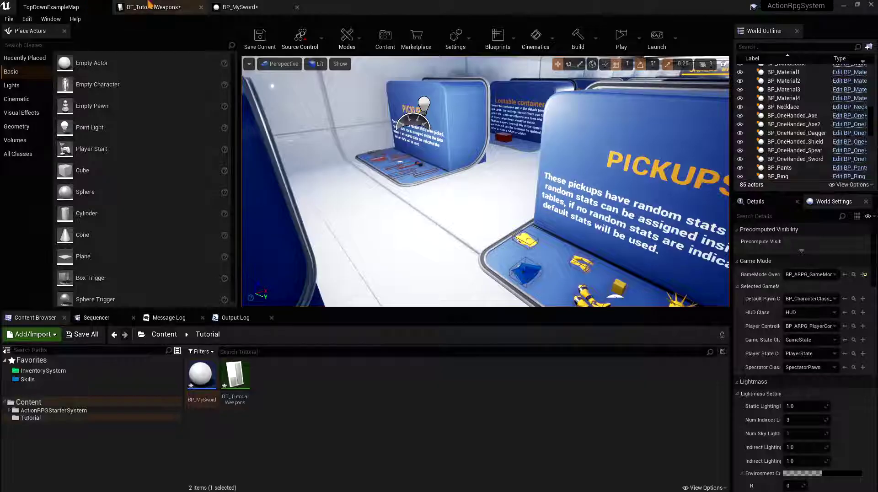
{"action": "left_click", "coordinate": [238, 398]}
{"action": "left_click", "coordinate": [240, 7]}
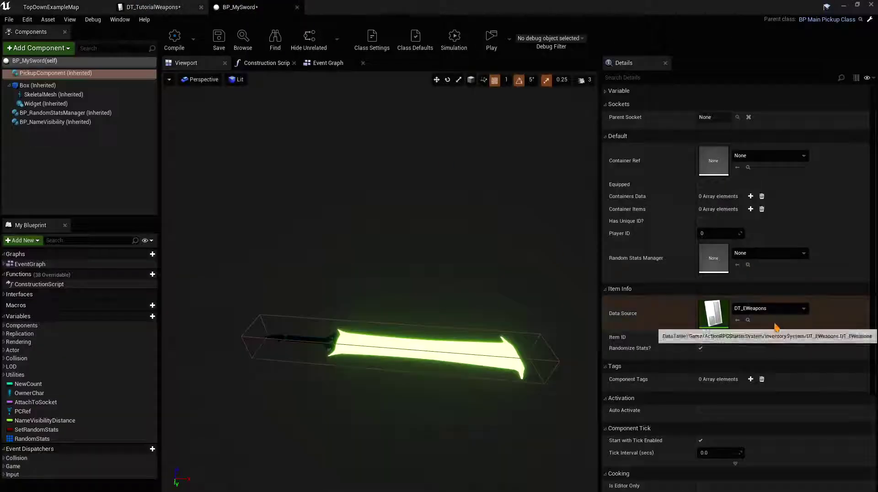
{"action": "left_click", "coordinate": [759, 308]}
{"action": "type", "text": "DT_tru"}
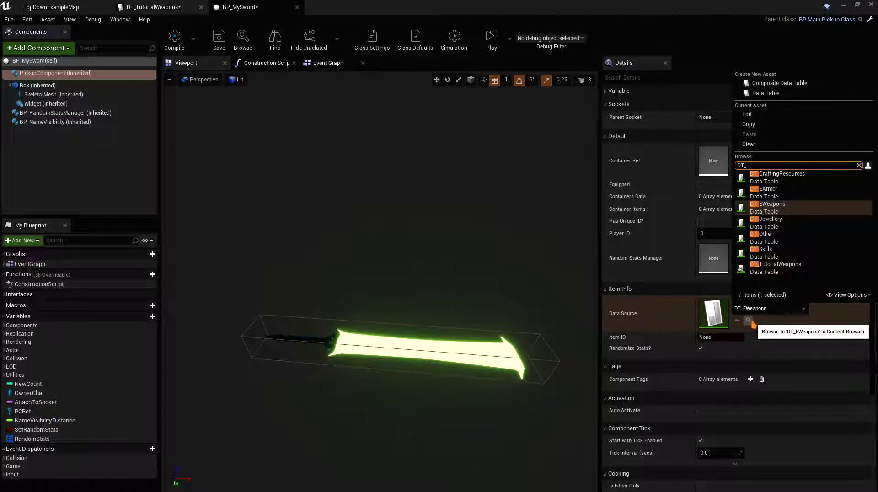
{"action": "key", "text": "BackSpace"}
{"action": "key", "text": "BackSpace"}
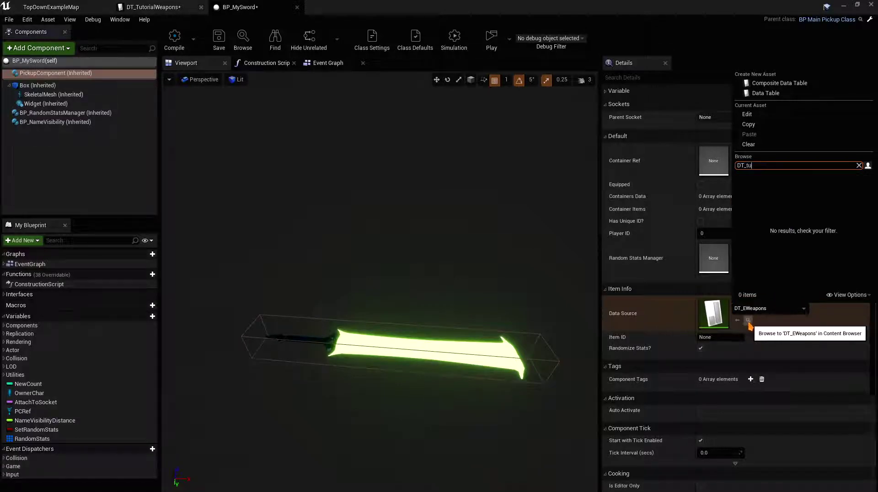
{"action": "type", "text": "ut"}
{"action": "left_click", "coordinate": [798, 181]}
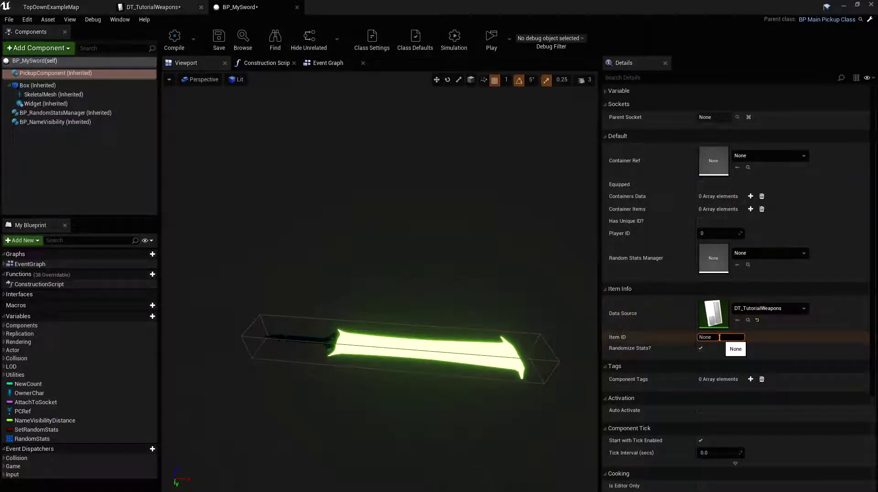
Step: Copy the ItemID MySword from the data table row into the PickupComponent's Item ID, and compile and save the Blueprint
{"action": "left_click", "coordinate": [149, 6]}
{"action": "left_click", "coordinate": [315, 193]}
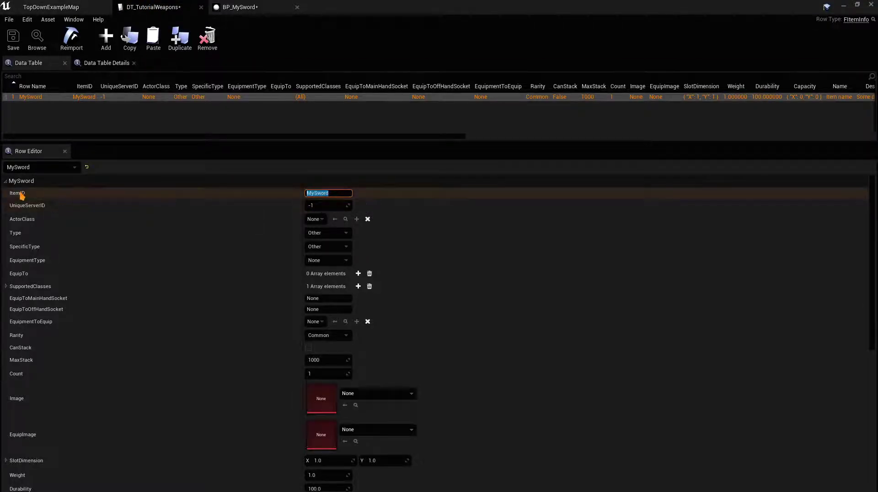
{"action": "left_click", "coordinate": [240, 7]}
{"action": "left_click", "coordinate": [713, 337]}
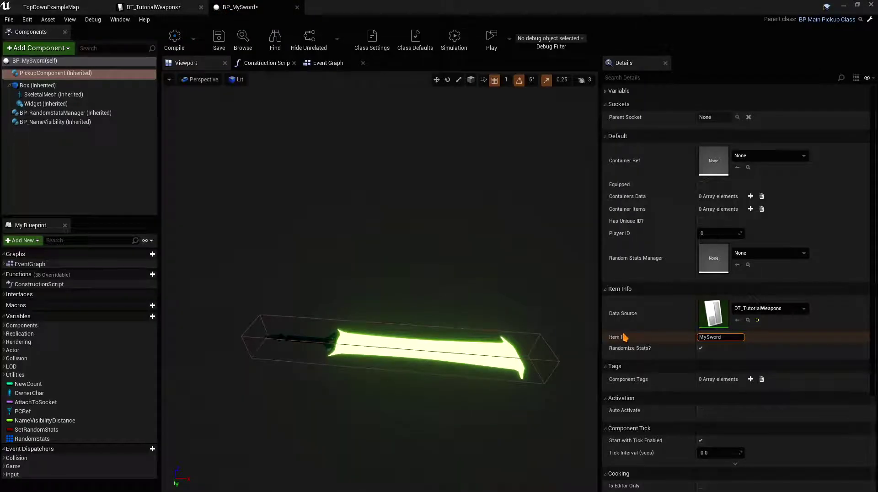
{"action": "left_click", "coordinate": [179, 42]}
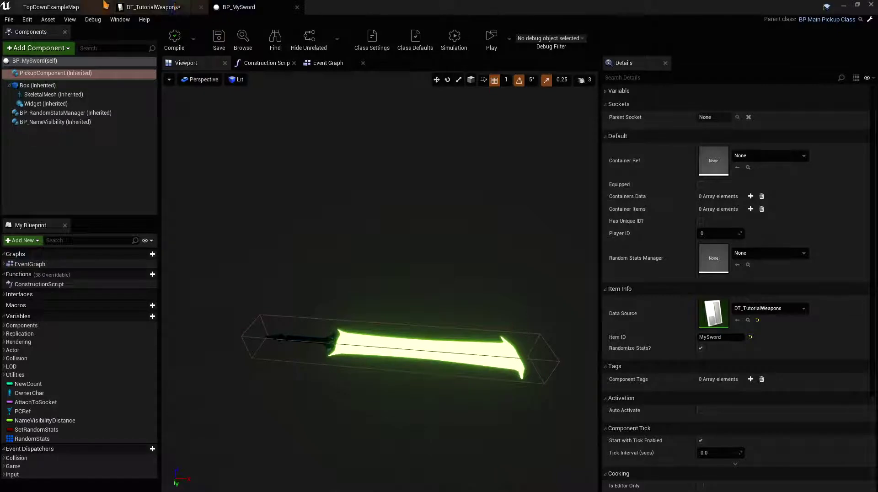
Step: Set the ActorClass of the MySword row in DT_TutorialWeapons to BP_MySword and save the data table
{"action": "left_click", "coordinate": [175, 7]}
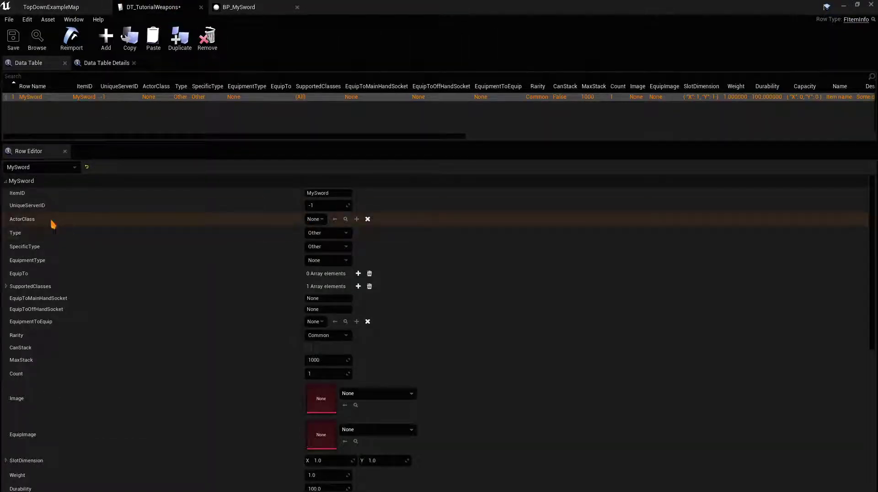
{"action": "left_click", "coordinate": [315, 219]}
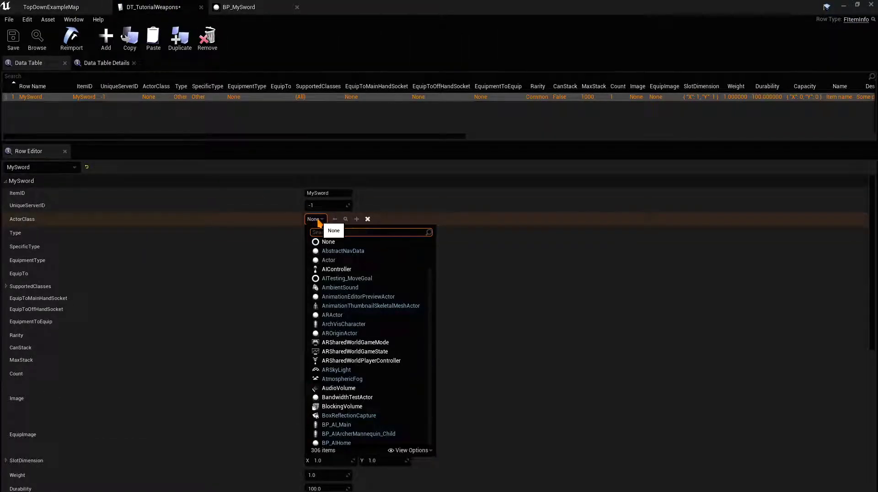
{"action": "type", "text": "mys"}
{"action": "left_click", "coordinate": [338, 251]}
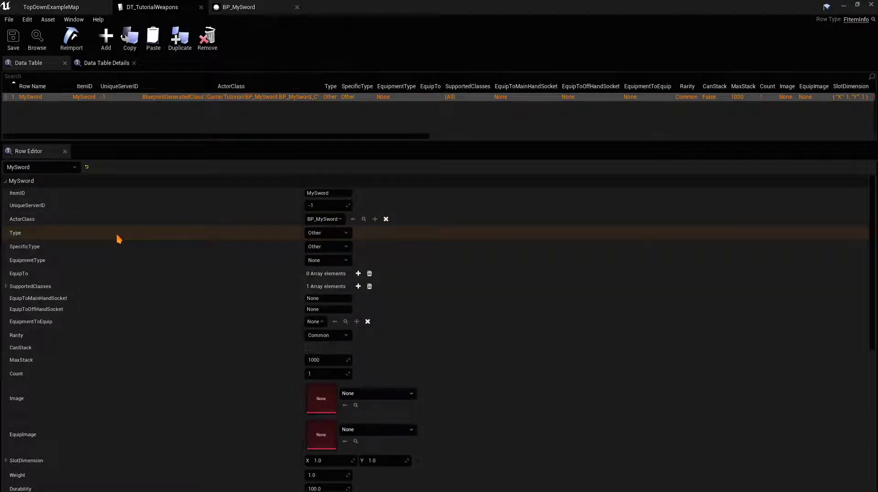
Step: Search the whole project content for the main inventory widget and open BP_MainInventory in the designer
{"action": "left_click", "coordinate": [77, 7]}
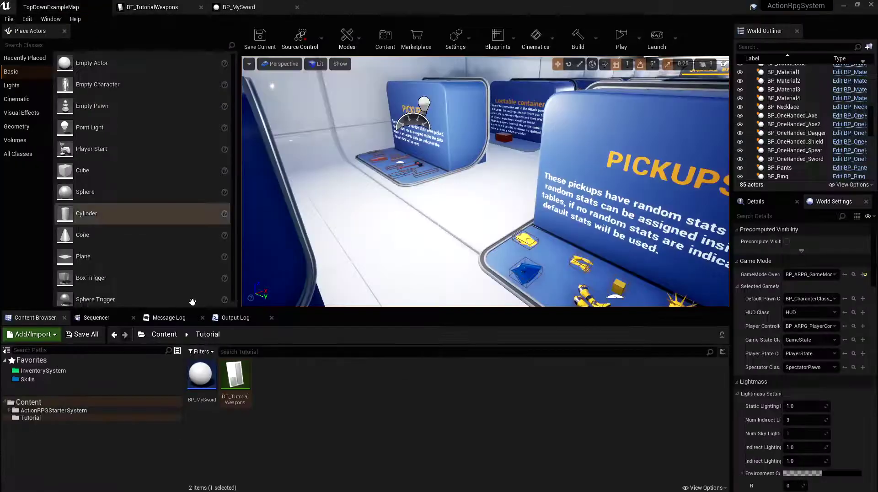
{"action": "left_click", "coordinate": [45, 399]}
{"action": "left_click", "coordinate": [261, 353]}
{"action": "type", "text": "maininventory"}
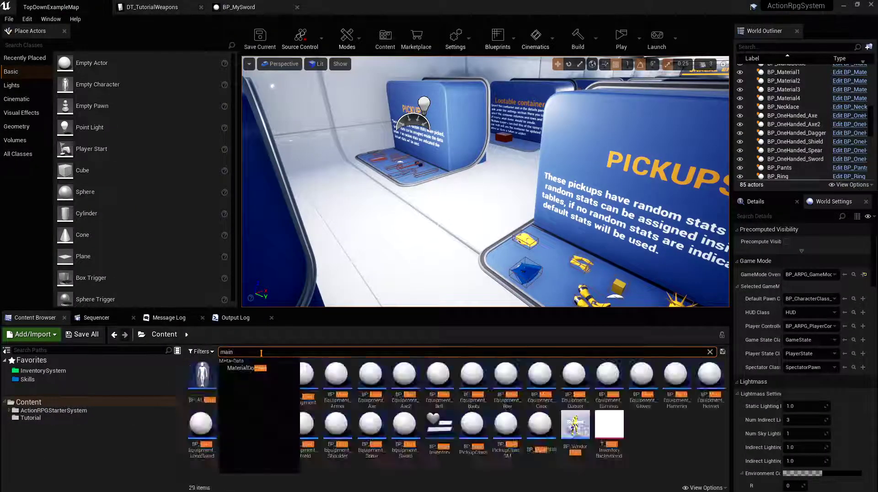
{"action": "double_click", "coordinate": [201, 374]}
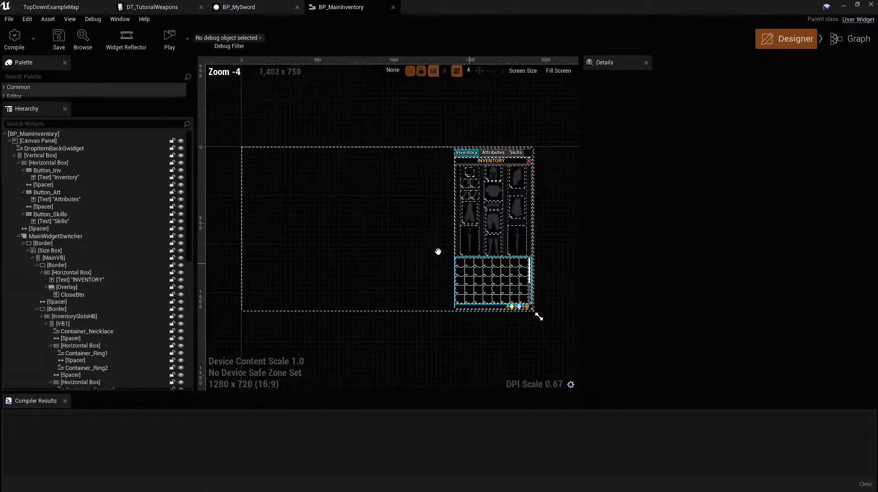
{"action": "scroll", "coordinate": [413, 210], "scroll_direction": "up", "scroll_amount": 6}
Step: Examine the container type and slot type settings of the weapon, pants, cape and gloves slots and the main inventory grid
{"action": "left_click", "coordinate": [344, 231]}
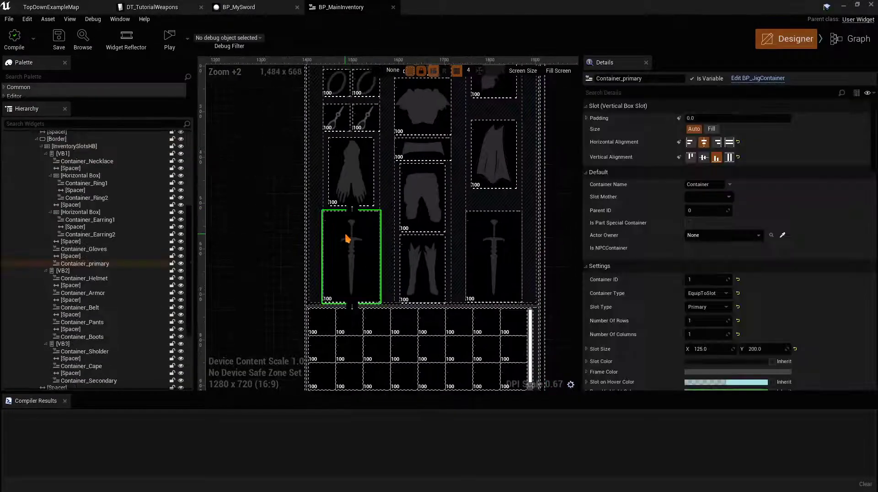
{"action": "left_click", "coordinate": [497, 253]}
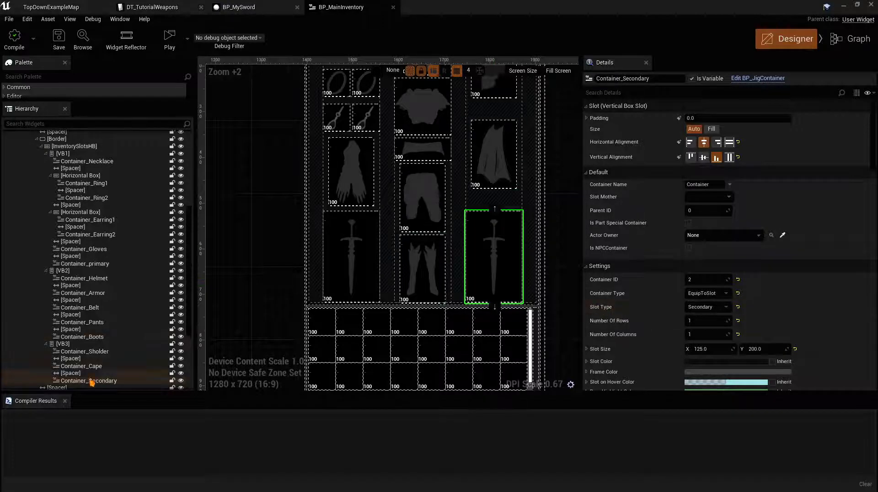
{"action": "left_click", "coordinate": [65, 402]}
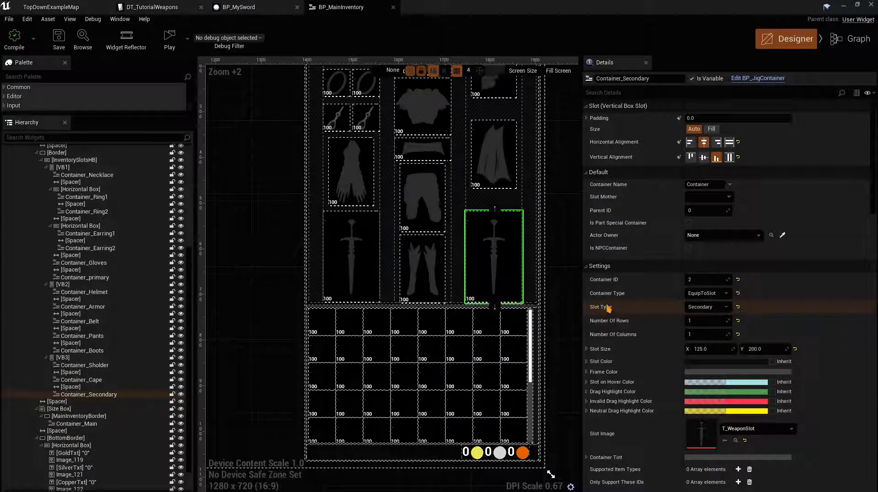
{"action": "left_click", "coordinate": [404, 231]}
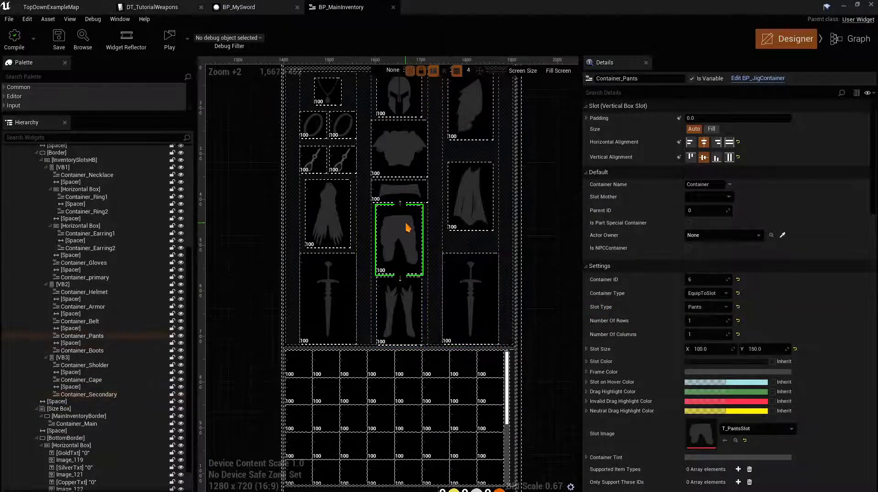
{"action": "left_click", "coordinate": [691, 321]}
{"action": "left_click", "coordinate": [457, 224]}
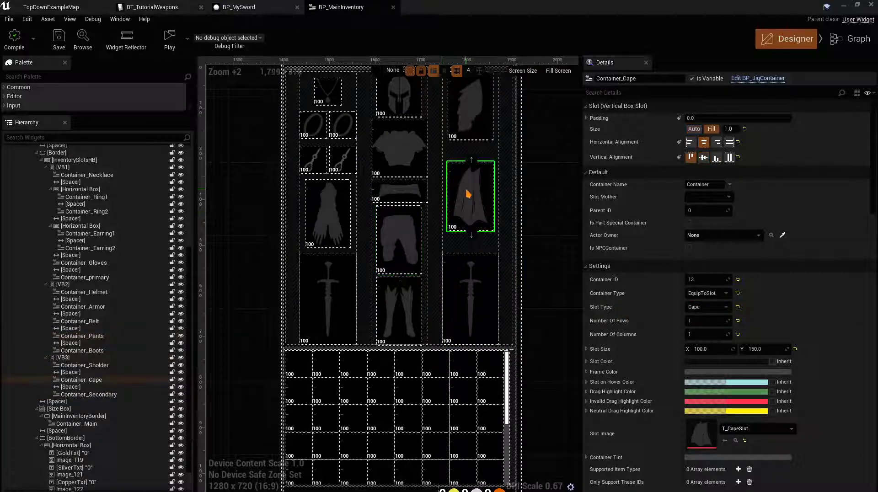
{"action": "left_click", "coordinate": [330, 281]}
{"action": "right_click_drag", "start_coordinate": [427, 312], "coordinate": [442, 275]}
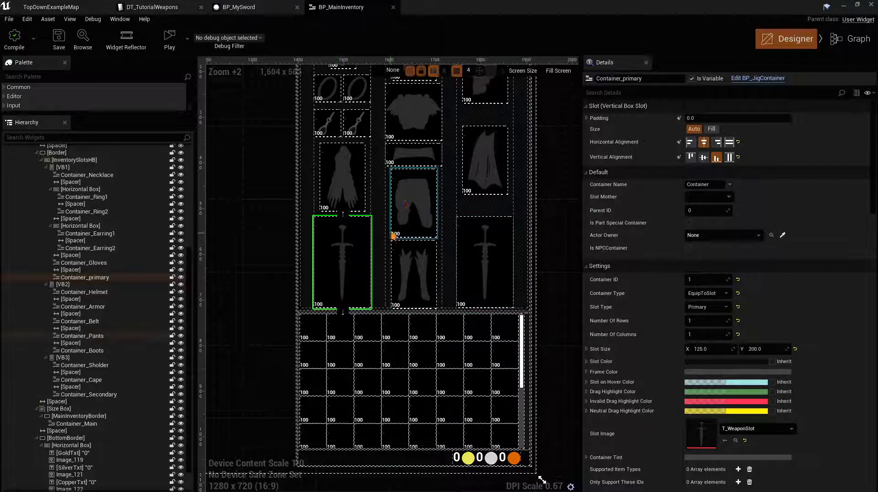
{"action": "left_click", "coordinate": [339, 183]}
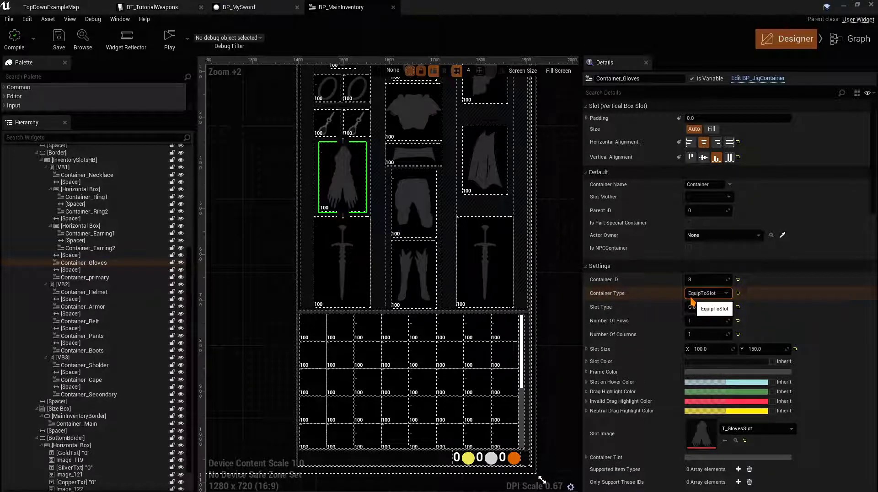
{"action": "left_click", "coordinate": [459, 359]}
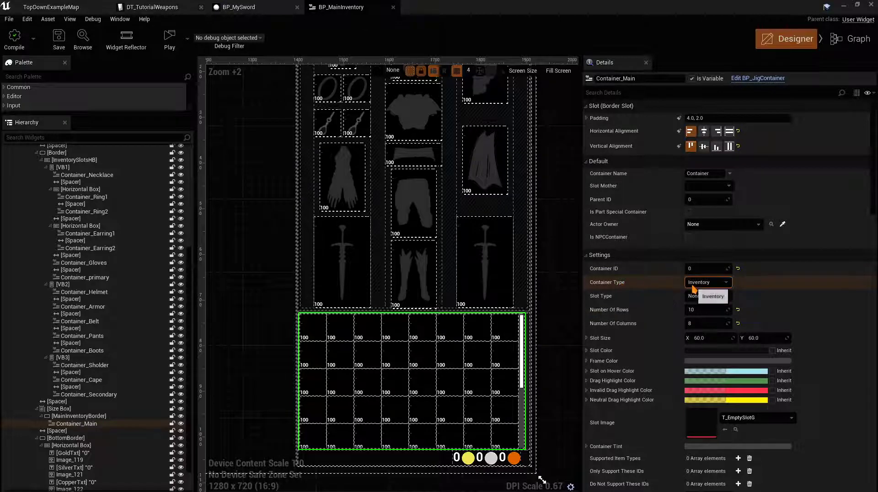
Step: Try smaller row counts, such as 3, for the Container_Main inventory grid and set it back to 10
{"action": "right_click_drag", "start_coordinate": [479, 359], "coordinate": [466, 314]}
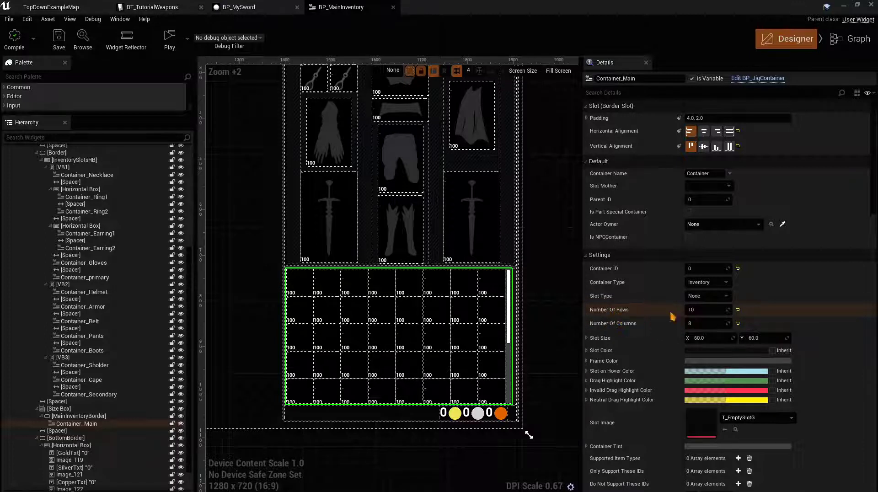
{"action": "left_click", "coordinate": [707, 309]}
{"action": "type", "text": "6"}
{"action": "key", "text": "Return"}
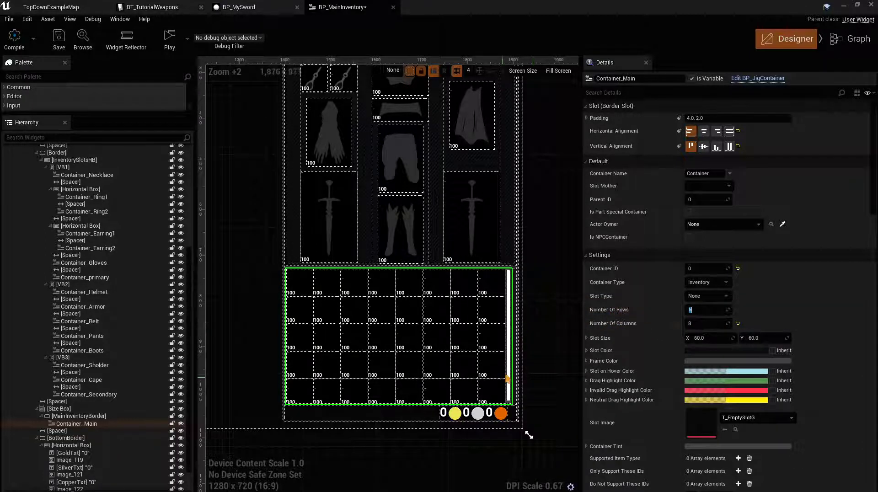
{"action": "type", "text": "3"}
{"action": "key", "text": "Return"}
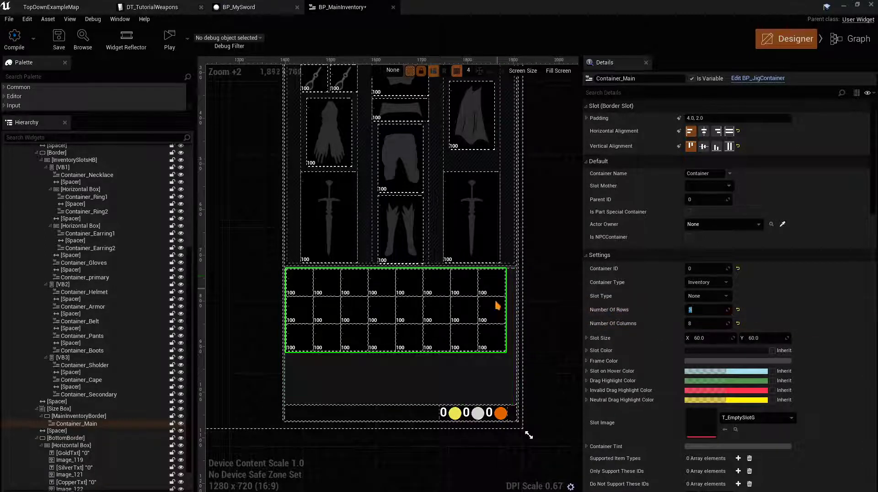
{"action": "type", "text": "10"}
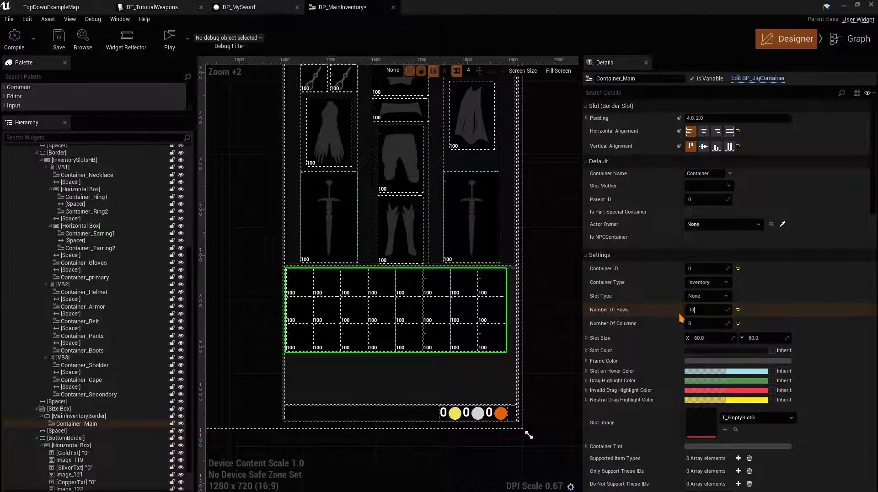
{"action": "key", "text": "Return"}
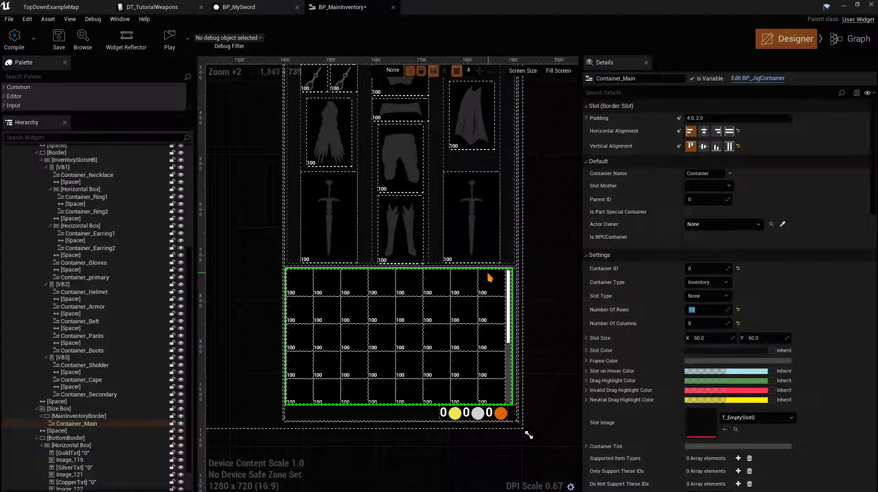
Step: Compare the container type, slot type and supported item settings of the primary and secondary weapon slots, and close BP_MainInventory
{"action": "left_click", "coordinate": [321, 197]}
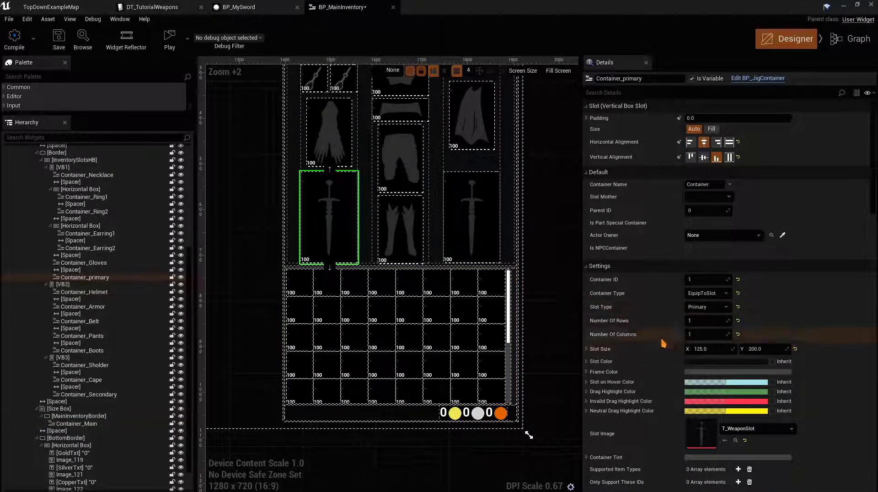
{"action": "scroll", "coordinate": [658, 343], "scroll_direction": "down", "scroll_amount": 3}
{"action": "scroll", "coordinate": [647, 366], "scroll_direction": "down", "scroll_amount": 1}
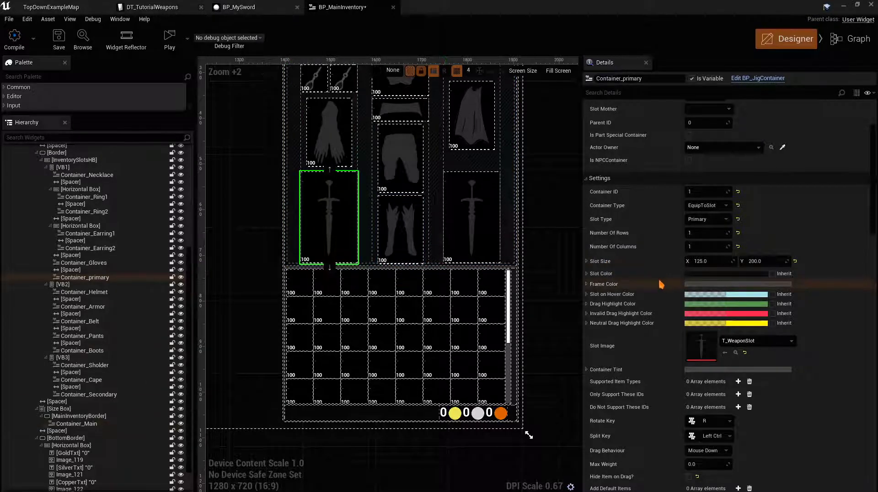
{"action": "scroll", "coordinate": [661, 284], "scroll_direction": "down", "scroll_amount": 3}
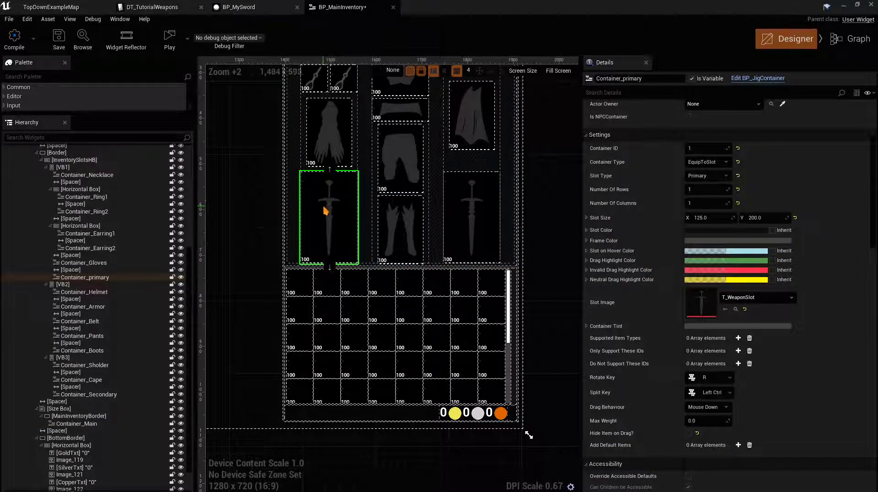
{"action": "scroll", "coordinate": [657, 310], "scroll_direction": "down", "scroll_amount": 3}
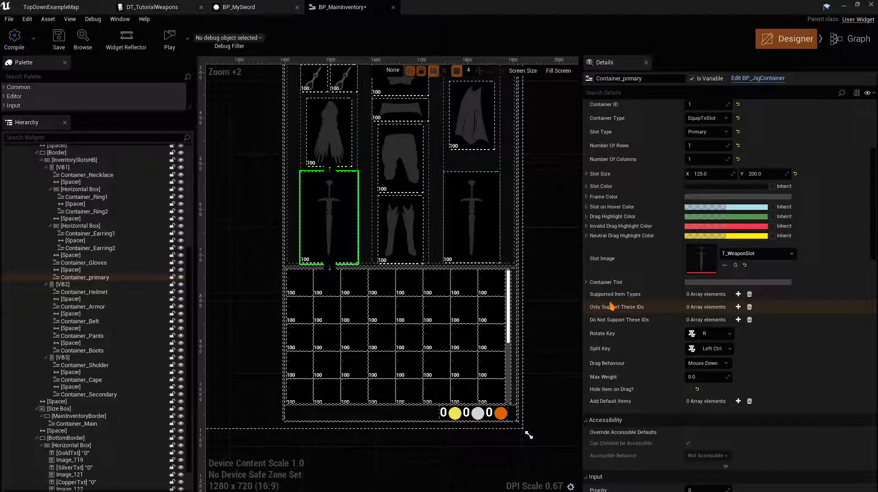
{"action": "right_click_drag", "start_coordinate": [385, 224], "coordinate": [374, 274]}
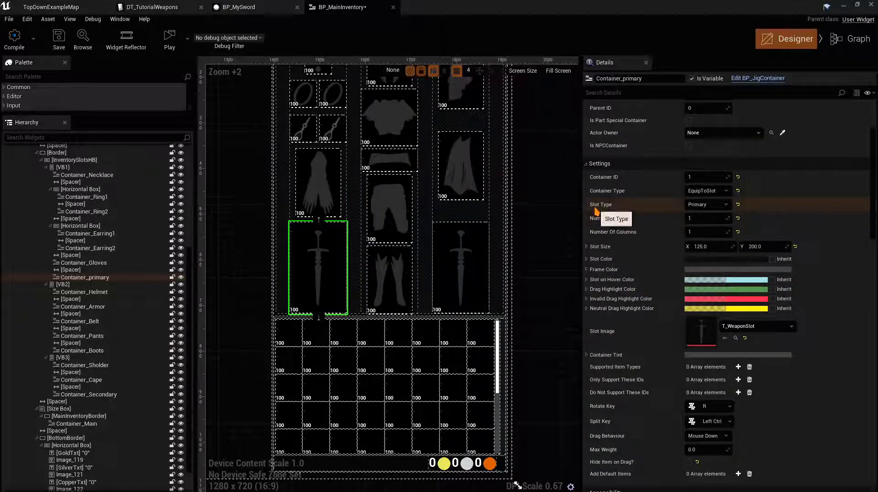
{"action": "left_click", "coordinate": [438, 270]}
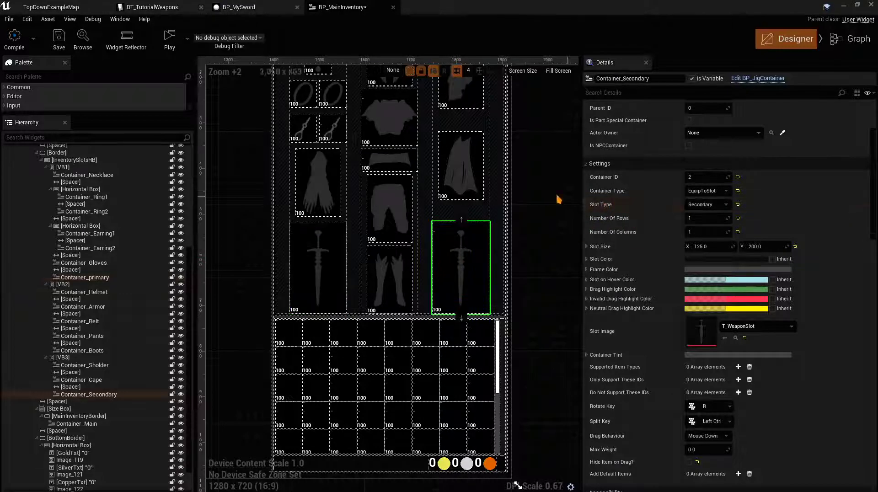
{"action": "left_click", "coordinate": [389, 160]}
{"action": "left_click", "coordinate": [336, 192]}
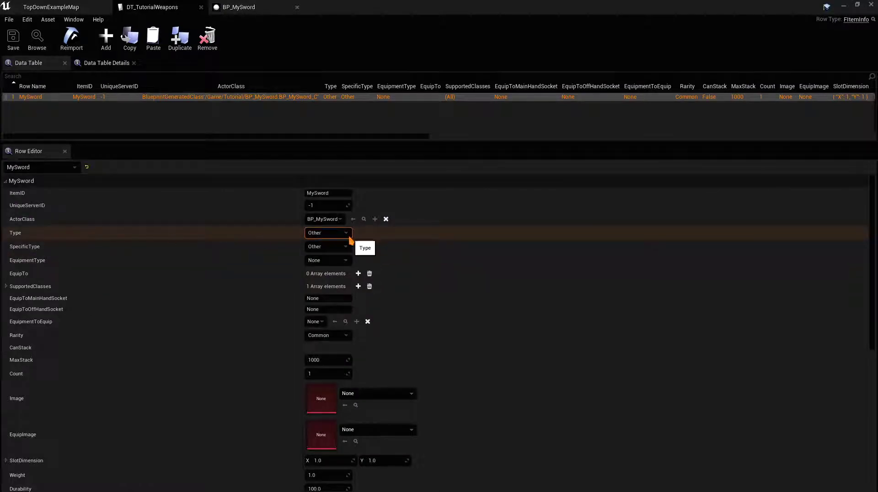
Step: In the MySword row of DT_TutorialWeapons, try SecondaryWeapon as the Type and settle on PrimaryWeapon
{"action": "left_click", "coordinate": [326, 234]}
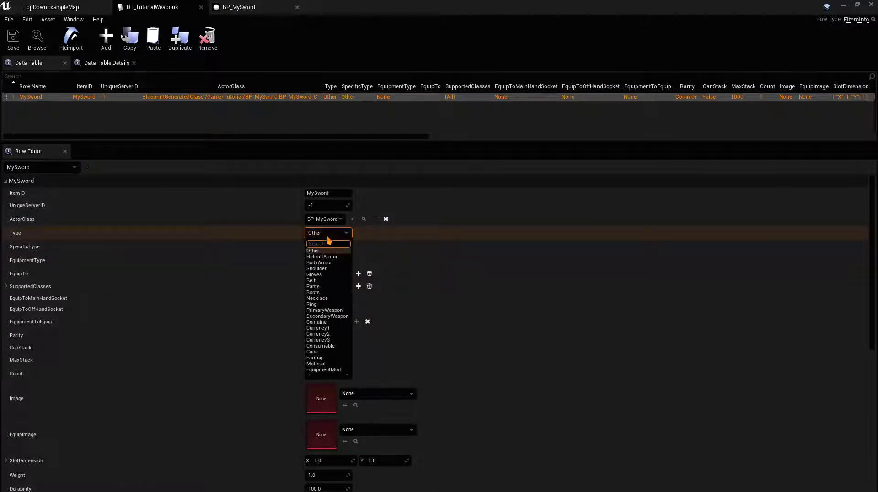
{"action": "left_click", "coordinate": [324, 311]}
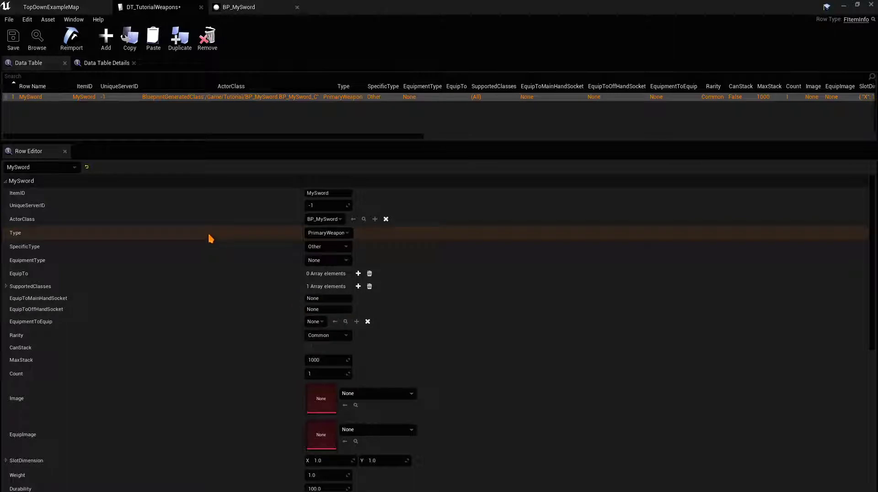
{"action": "left_click", "coordinate": [327, 233]}
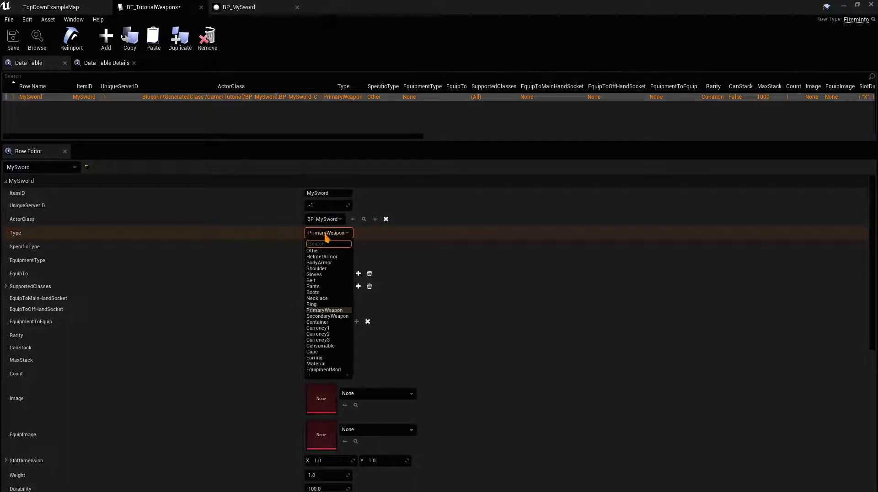
{"action": "left_click", "coordinate": [326, 317]}
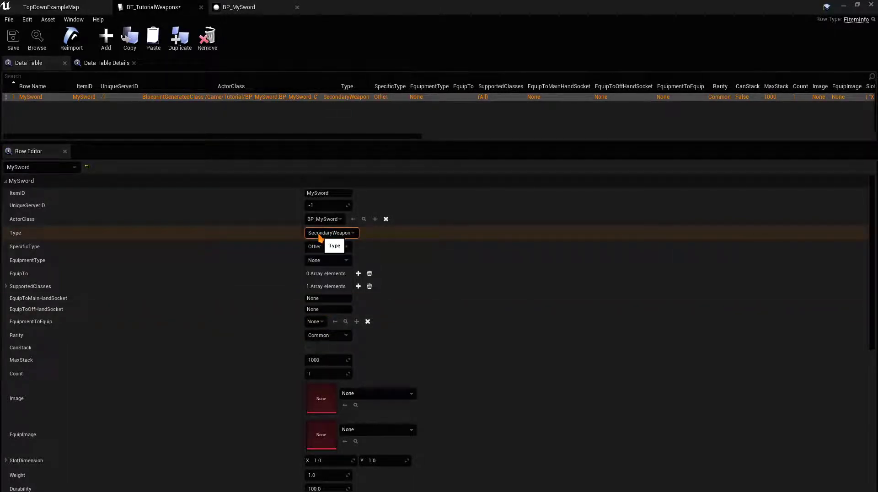
{"action": "left_click", "coordinate": [320, 234]}
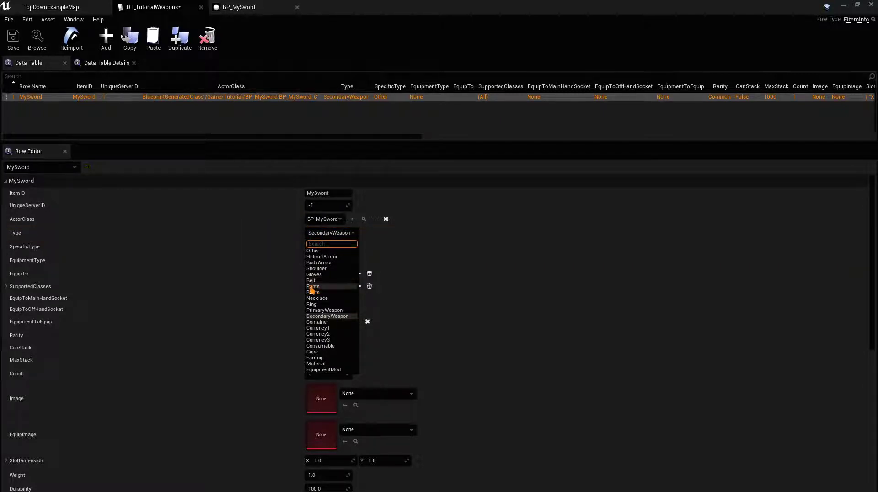
{"action": "left_click", "coordinate": [268, 249]}
{"action": "left_click", "coordinate": [330, 233]}
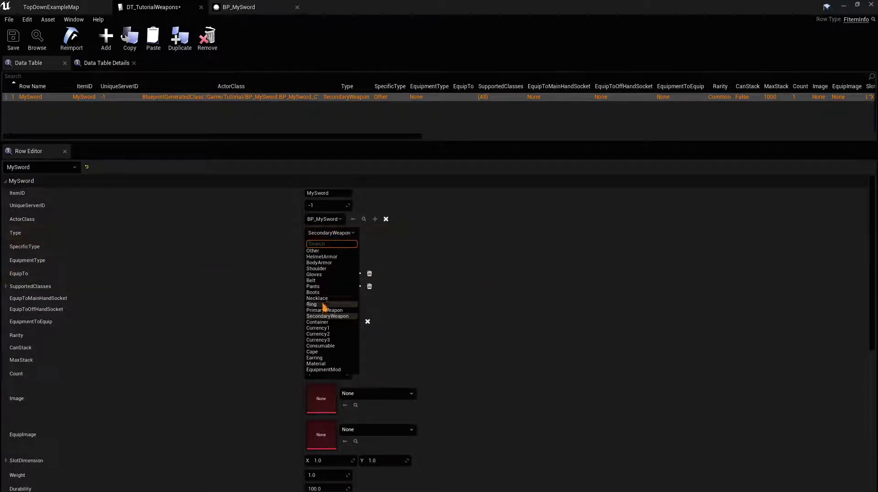
{"action": "left_click", "coordinate": [325, 310]}
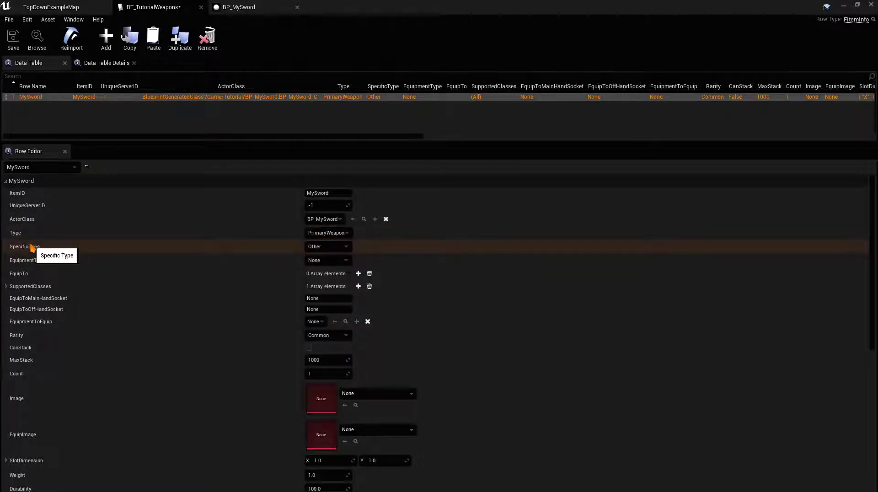
Step: Review the available specific types for the MySword row and set its SpecificType to Sword
{"action": "left_click", "coordinate": [324, 249]}
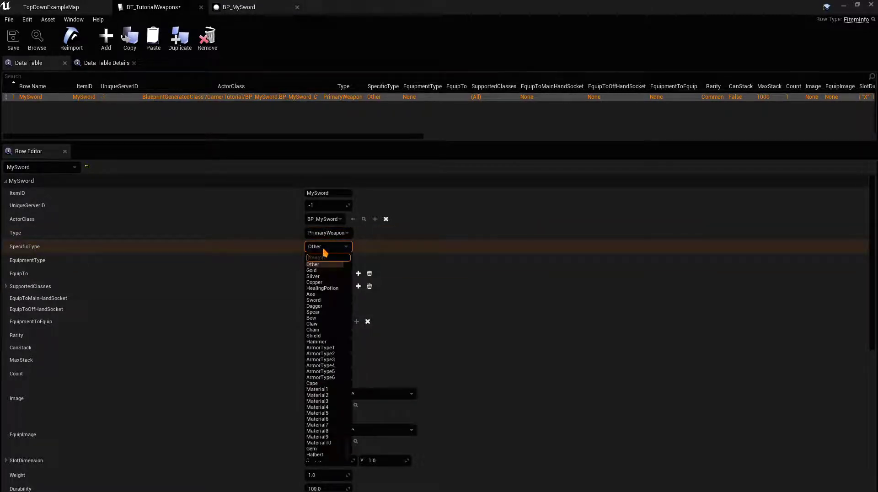
{"action": "left_click", "coordinate": [263, 248]}
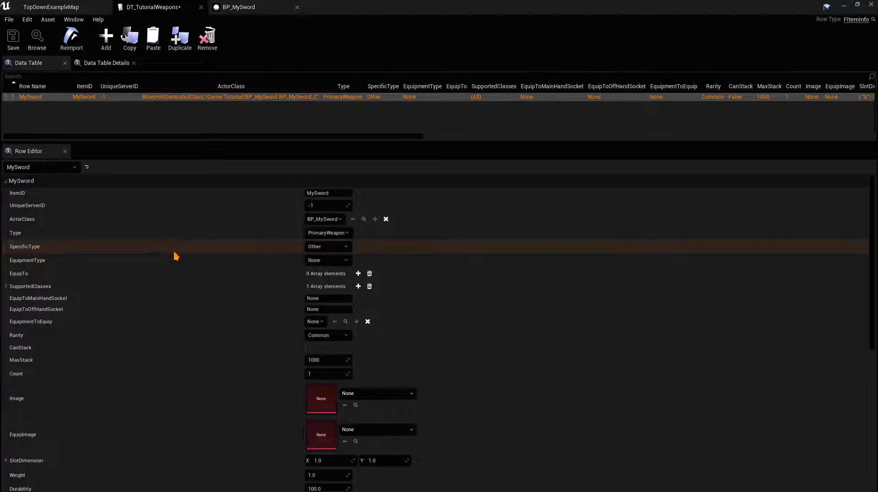
{"action": "left_click", "coordinate": [324, 249]}
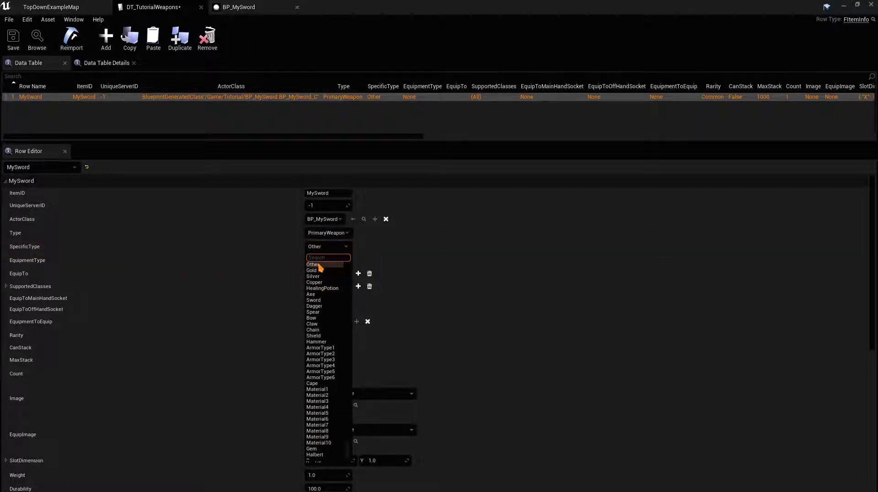
{"action": "left_click", "coordinate": [315, 300]}
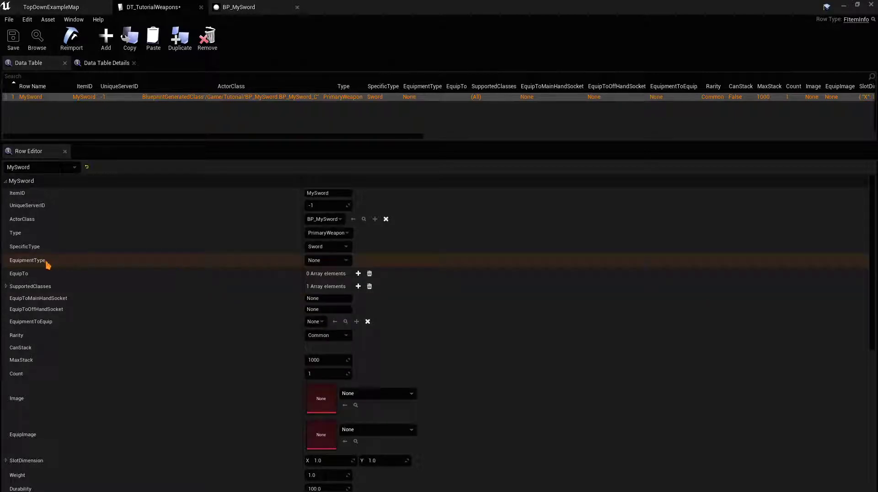
Step: Review the one-handed and two-handed options for the MySword row and set its EquipmentType to Two-Handed
{"action": "left_click", "coordinate": [327, 262]}
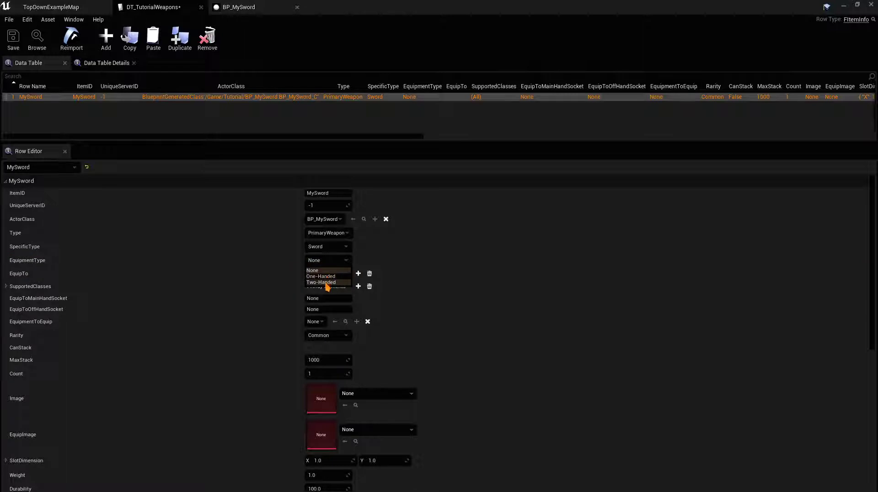
{"action": "left_click", "coordinate": [257, 261]}
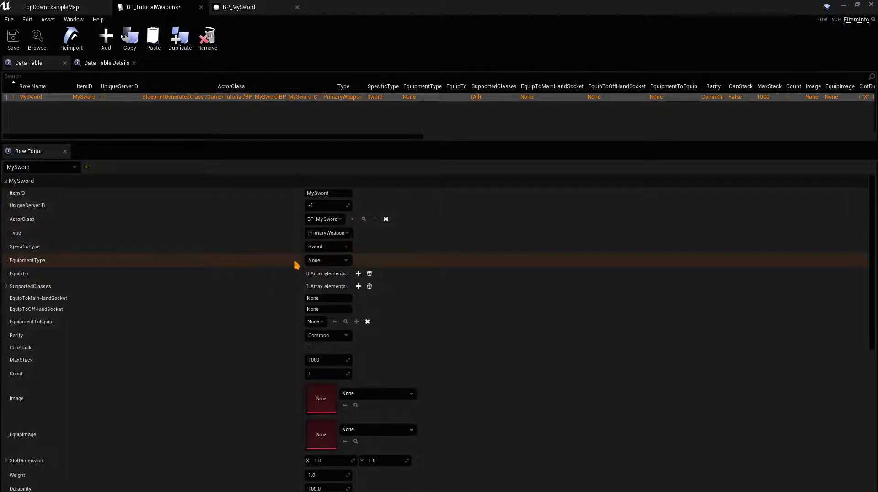
{"action": "left_click", "coordinate": [326, 261]}
{"action": "left_click", "coordinate": [317, 274]}
{"action": "left_click", "coordinate": [316, 260]}
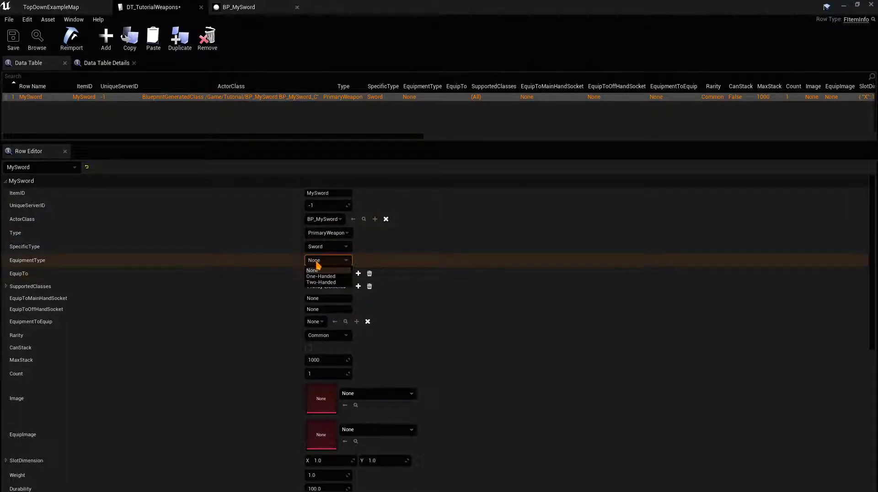
{"action": "left_click", "coordinate": [321, 283]}
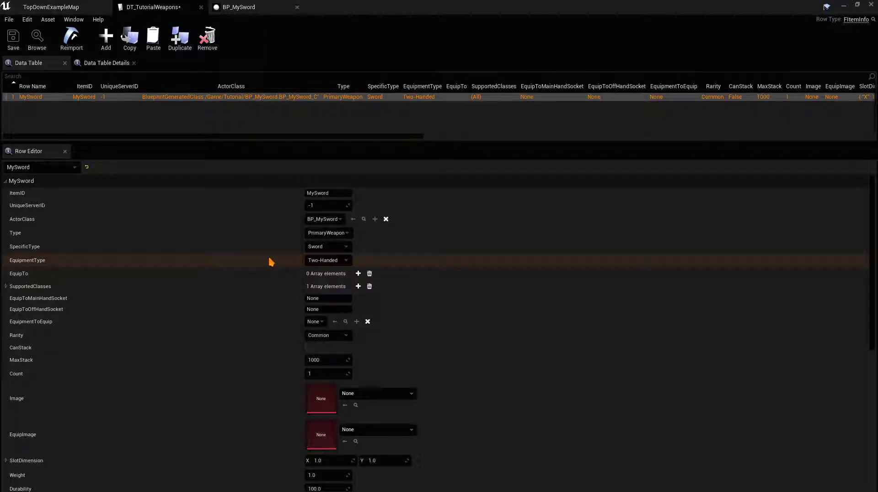
{"action": "left_click", "coordinate": [344, 260]}
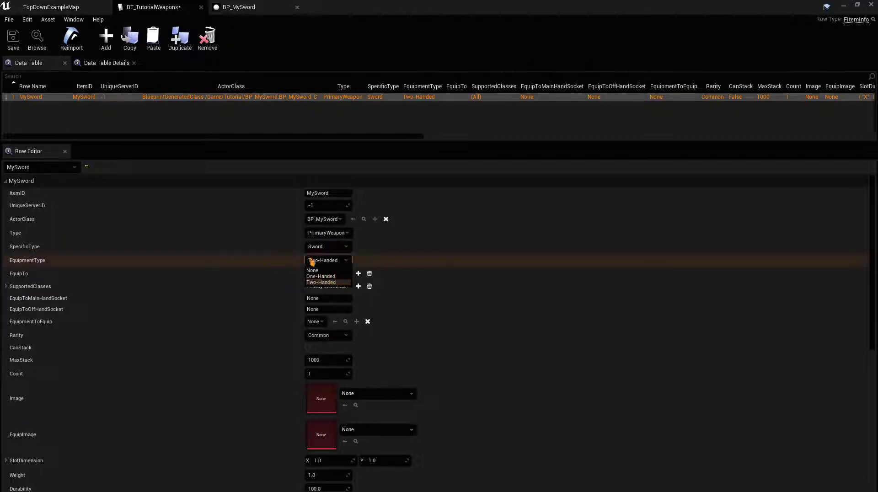
{"action": "left_click", "coordinate": [284, 264]}
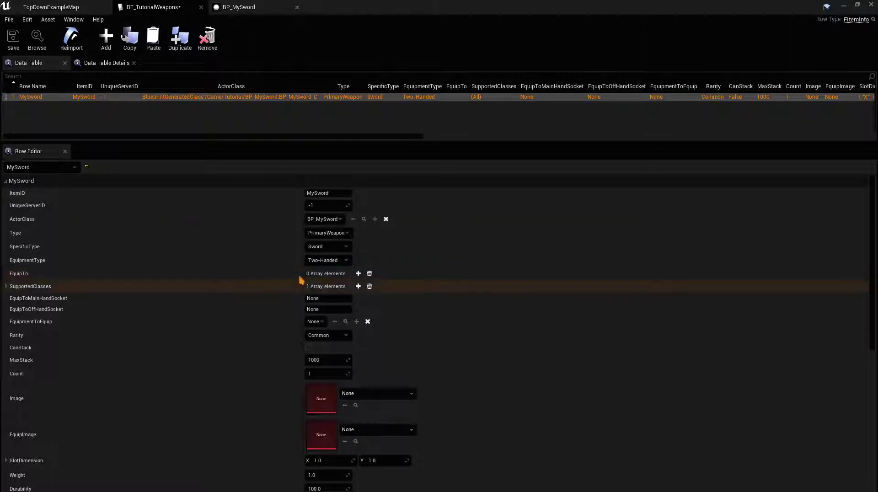
Step: Add one element to the EquipTo array of the MySword row and set it to Primary
{"action": "left_click", "coordinate": [358, 273]}
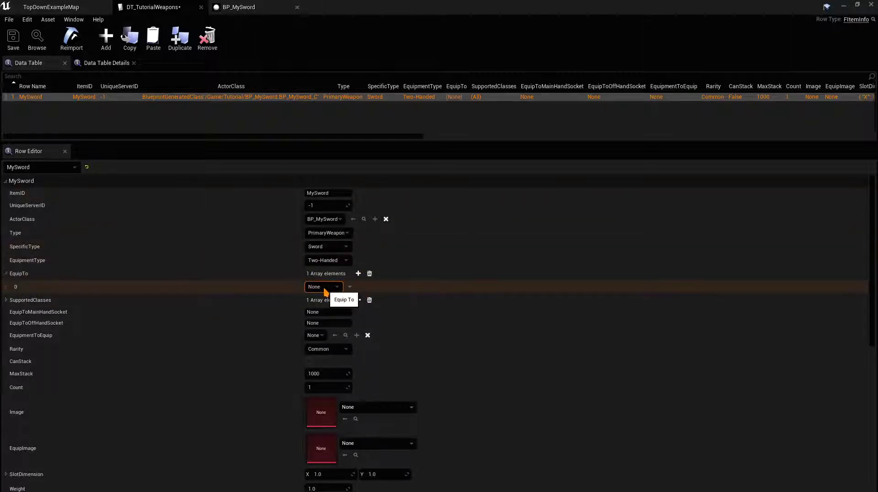
{"action": "left_click", "coordinate": [323, 287]}
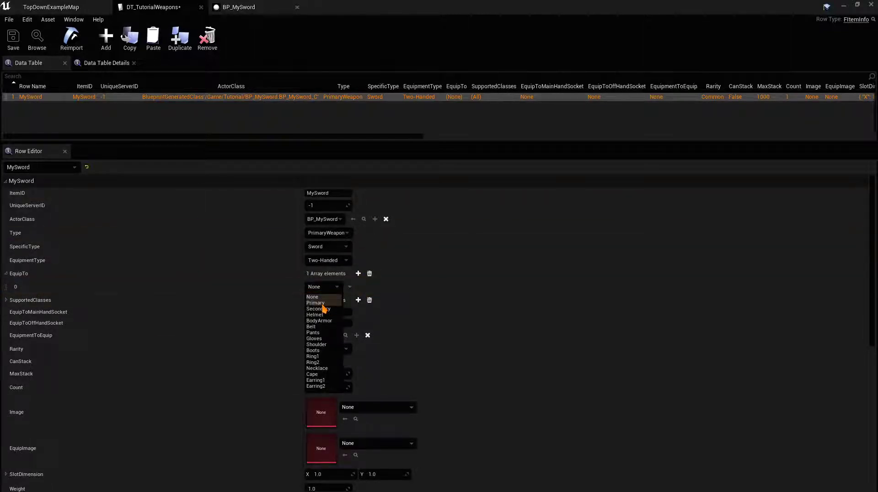
{"action": "left_click", "coordinate": [320, 303]}
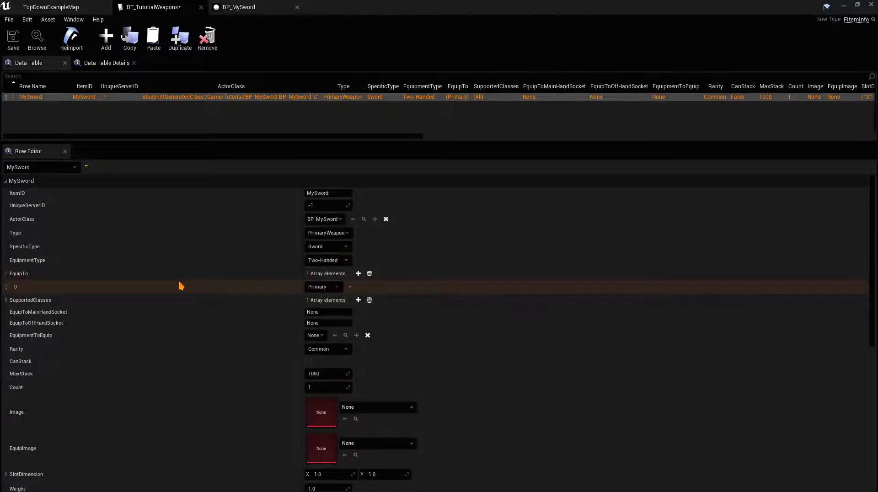
Step: Expand the SupportedClasses array of the MySword row and choose All for its first element
{"action": "scroll", "coordinate": [181, 286], "scroll_direction": "down", "scroll_amount": 2}
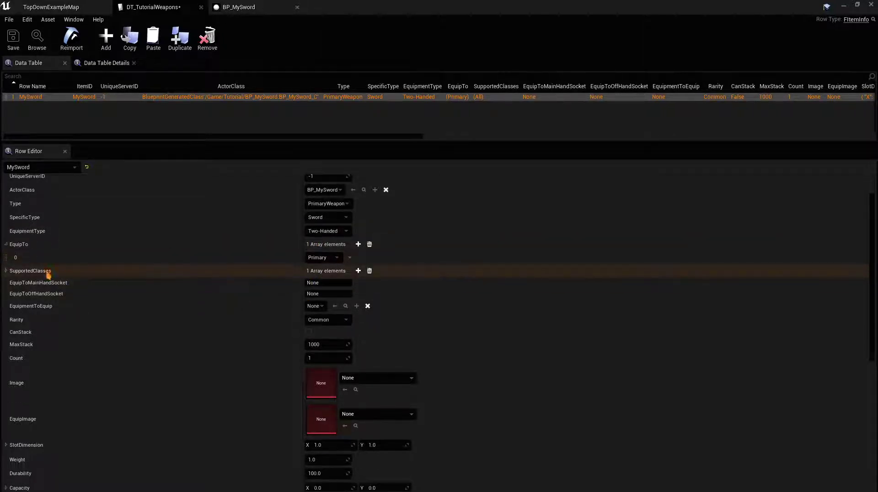
{"action": "left_click", "coordinate": [7, 272]}
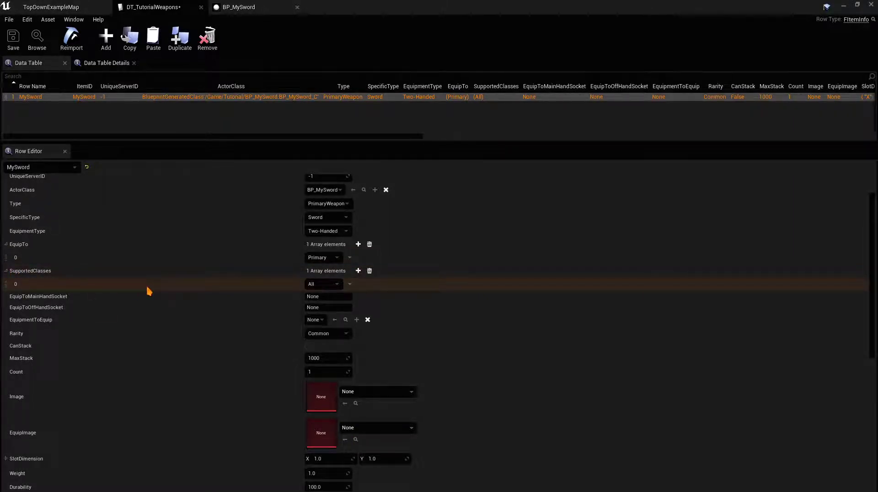
{"action": "left_click", "coordinate": [323, 284]}
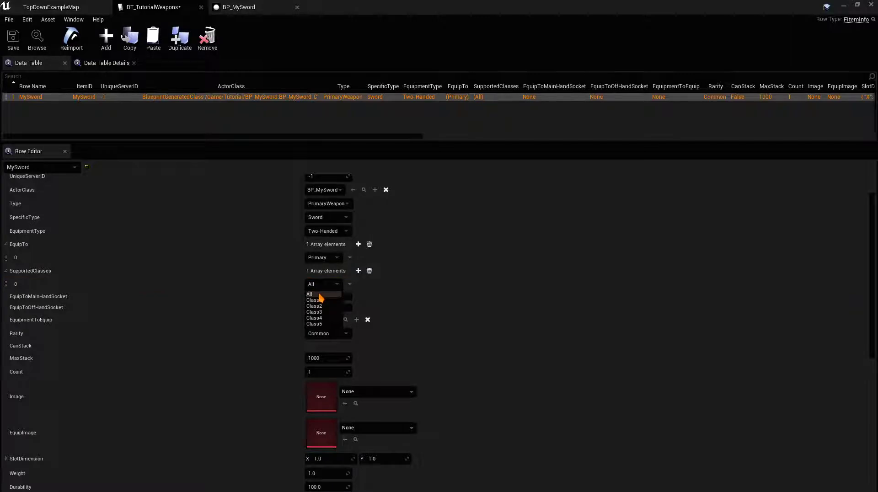
{"action": "left_click", "coordinate": [320, 294]}
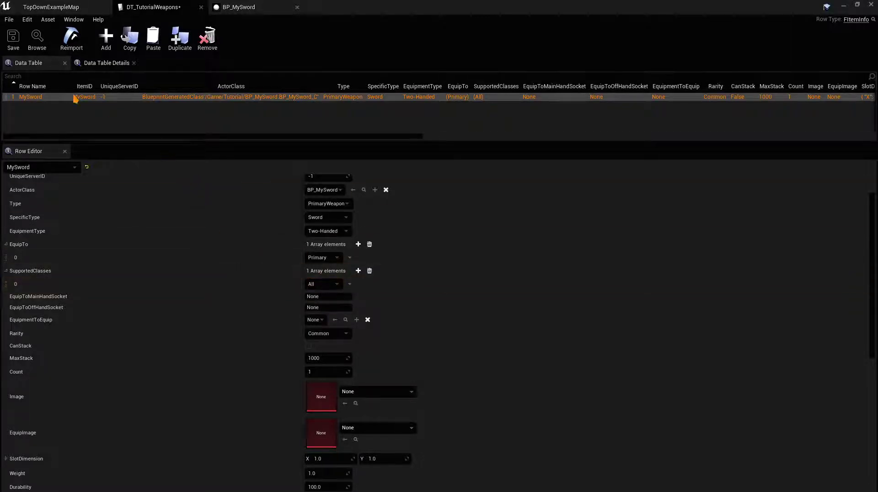
Step: Open BP_ARPG_PlayerController from the level's game mode settings and view the Player Class setting of its InventoryComponent
{"action": "left_click", "coordinate": [54, 6]}
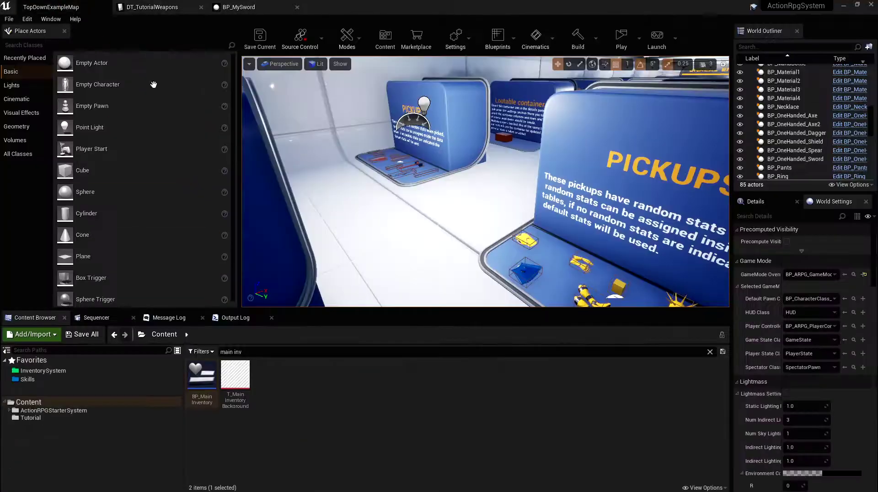
{"action": "left_click", "coordinate": [853, 326]}
{"action": "double_click", "coordinate": [294, 388]}
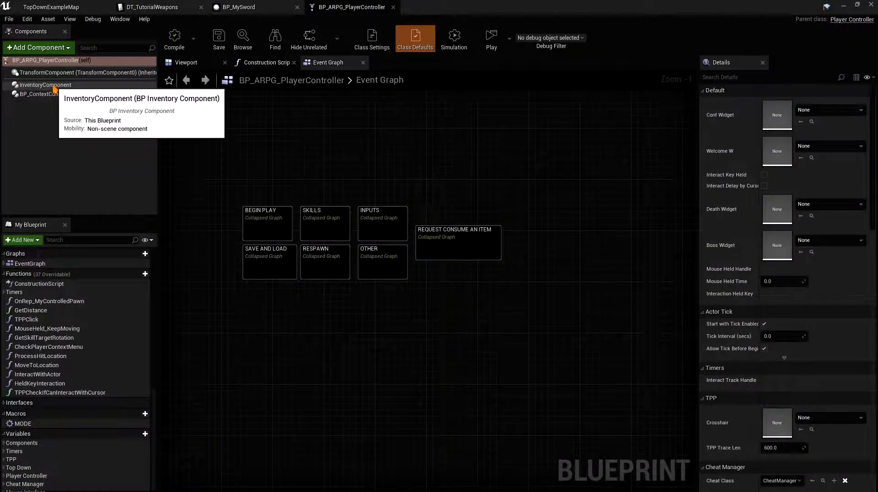
{"action": "left_click", "coordinate": [53, 87]}
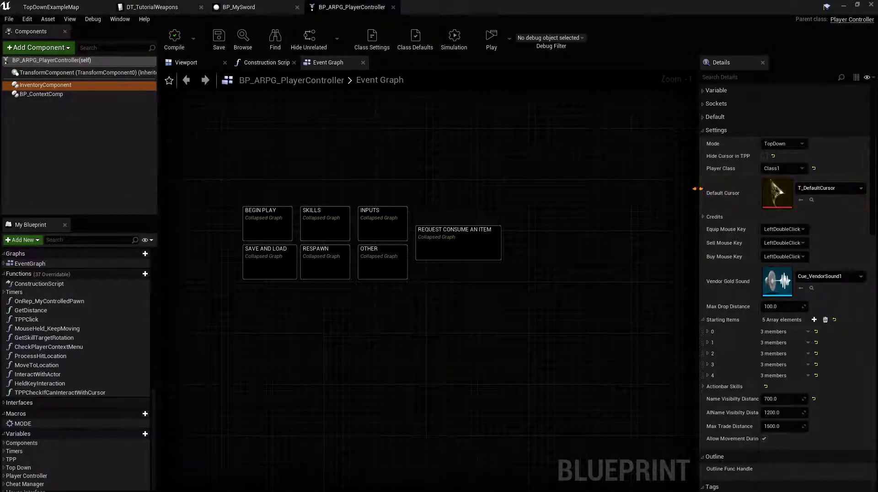
{"action": "left_click_drag", "start_coordinate": [701, 194], "coordinate": [522, 179]}
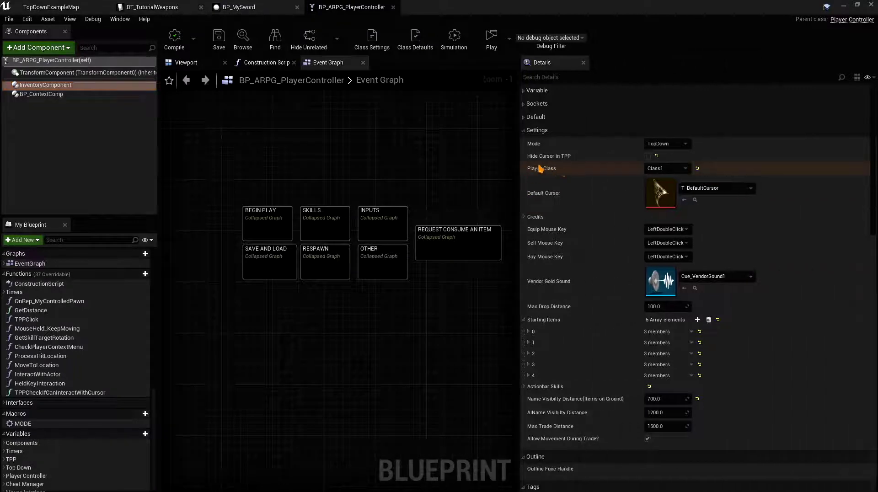
Step: Review the InventoryComponent's Player Class options, keeping Class1, and compare them with the first SupportedClasses element of the MySword row
{"action": "left_click", "coordinate": [666, 168]}
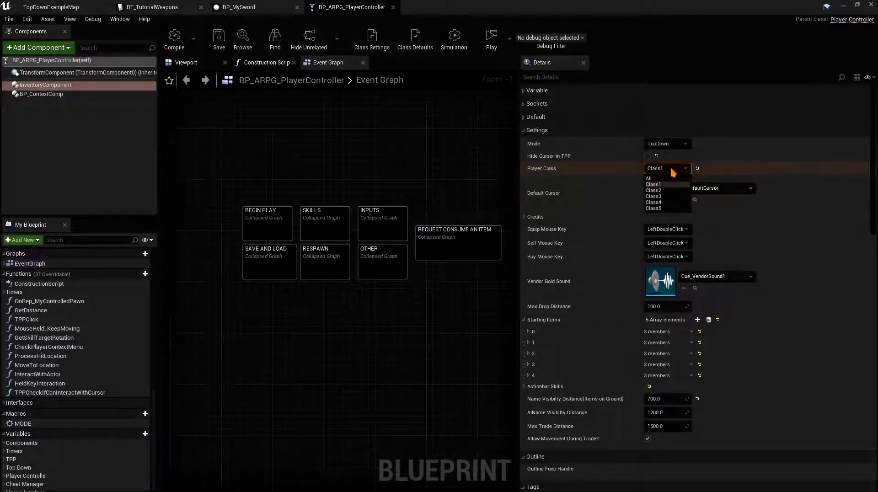
{"action": "left_click", "coordinate": [653, 184]}
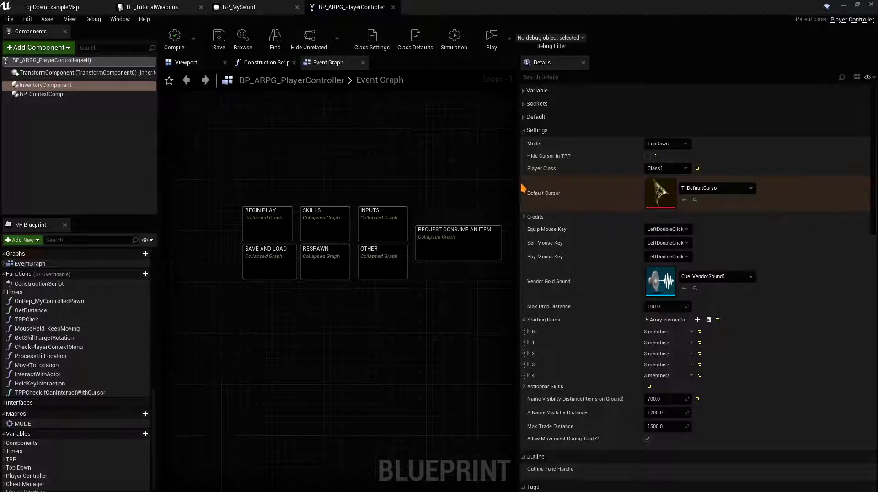
{"action": "left_click_drag", "start_coordinate": [522, 190], "coordinate": [619, 187]}
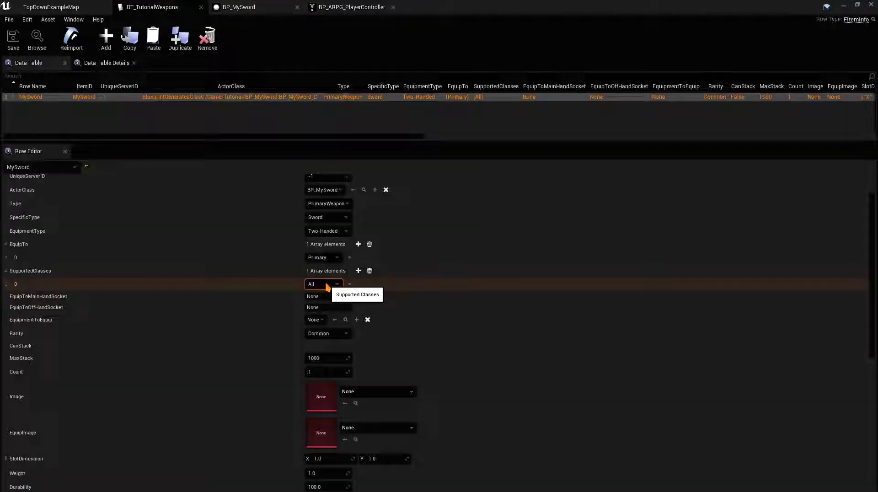
{"action": "left_click", "coordinate": [327, 286]}
{"action": "left_click", "coordinate": [326, 286]}
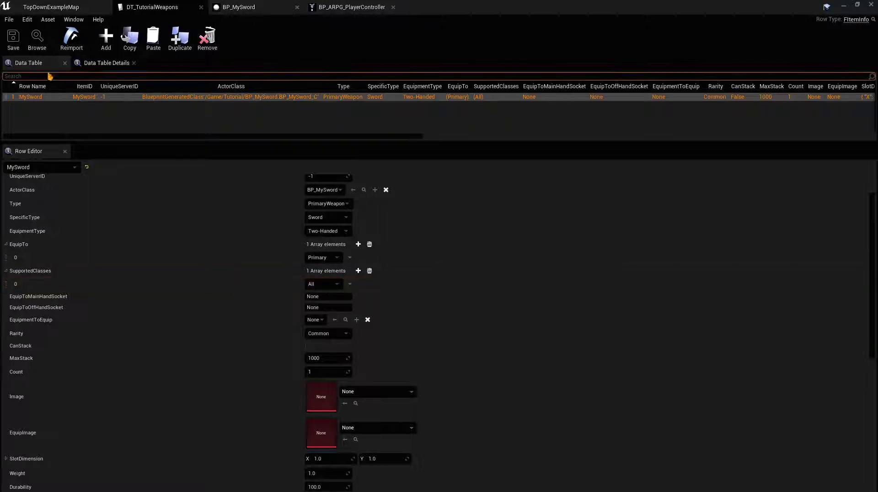
{"action": "scroll", "coordinate": [309, 286], "scroll_direction": "down", "scroll_amount": 1}
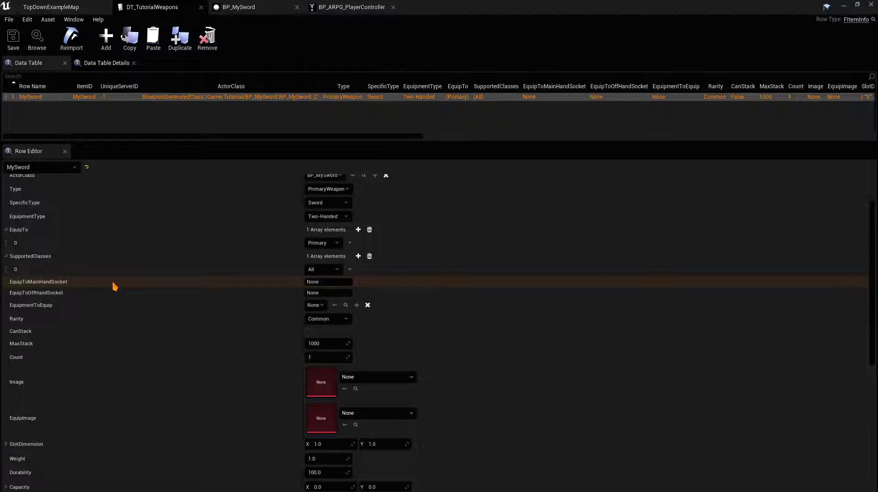
Step: Search all project content of the level editor for "mann" and open the SK_UE4_Mannequin skeleton
{"action": "left_click", "coordinate": [50, 7]}
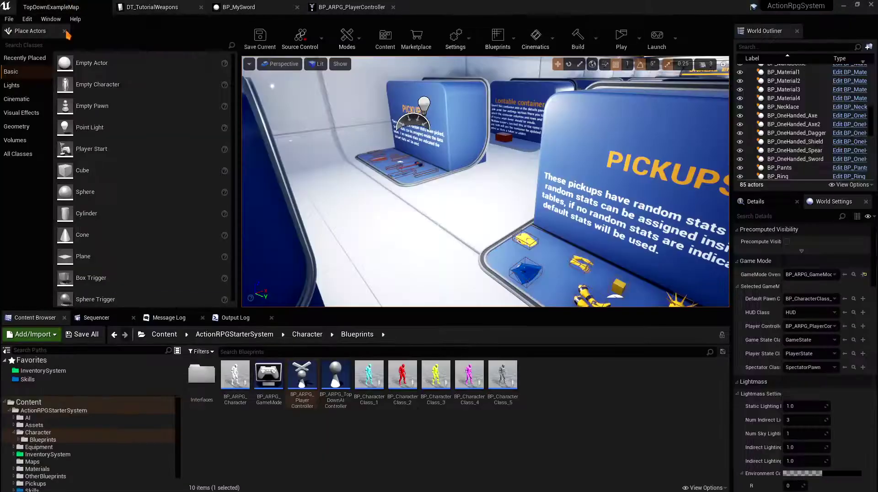
{"action": "left_click", "coordinate": [28, 402]}
{"action": "left_click", "coordinate": [271, 352]}
{"action": "type", "text": "ma"}
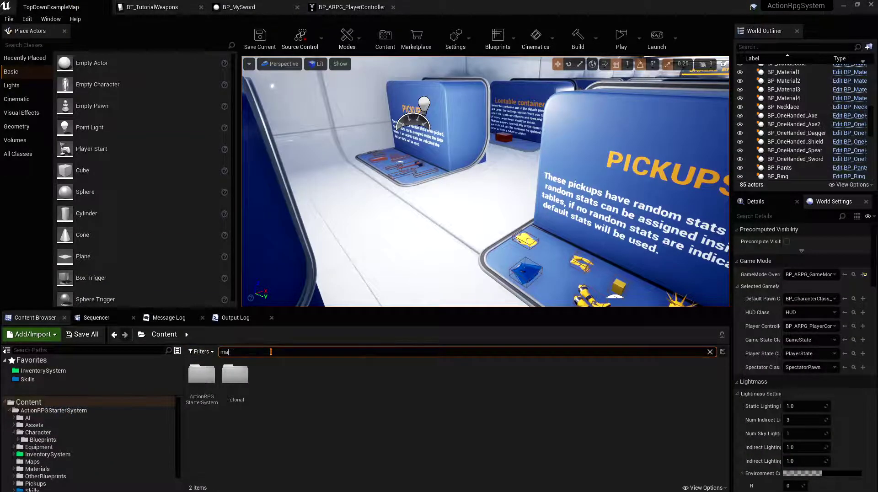
{"action": "type", "text": "nn"}
{"action": "left_click", "coordinate": [402, 379]}
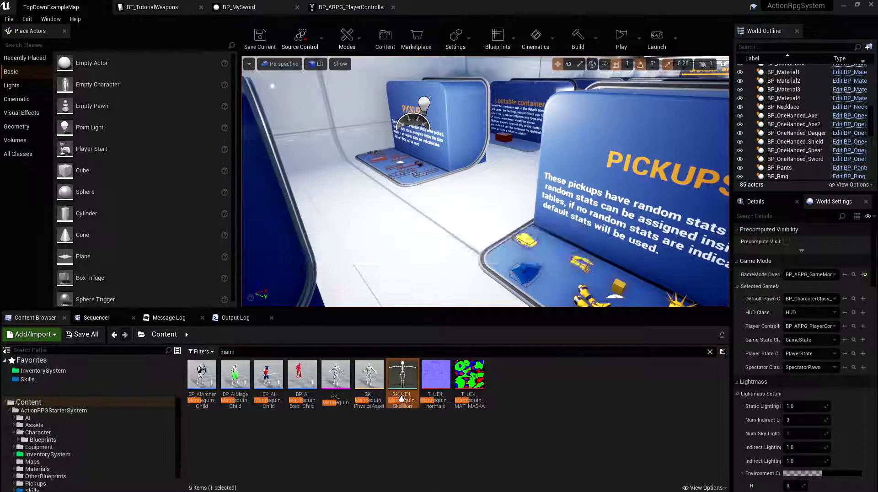
{"action": "double_click", "coordinate": [402, 380]}
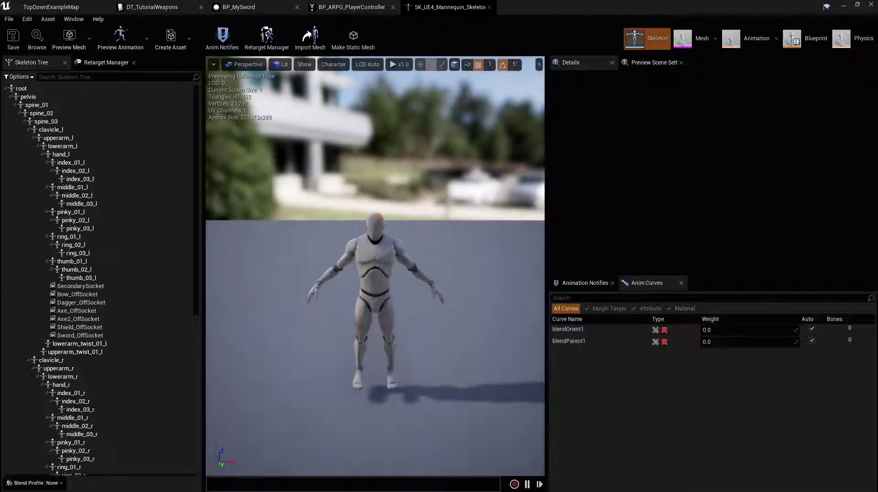
Step: Open the skeleton's ThirdPersonIdle animation by searching for "idle" and set its playback to frame 0
{"action": "left_click", "coordinate": [756, 39]}
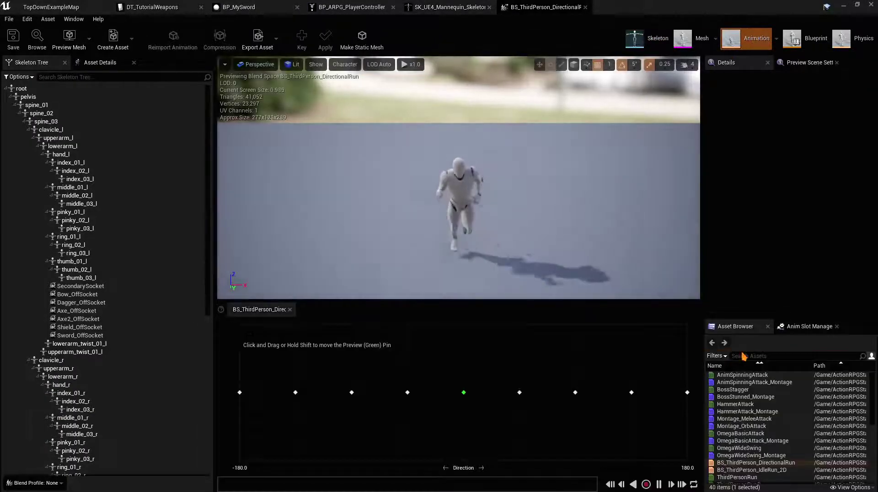
{"action": "left_click", "coordinate": [745, 355]}
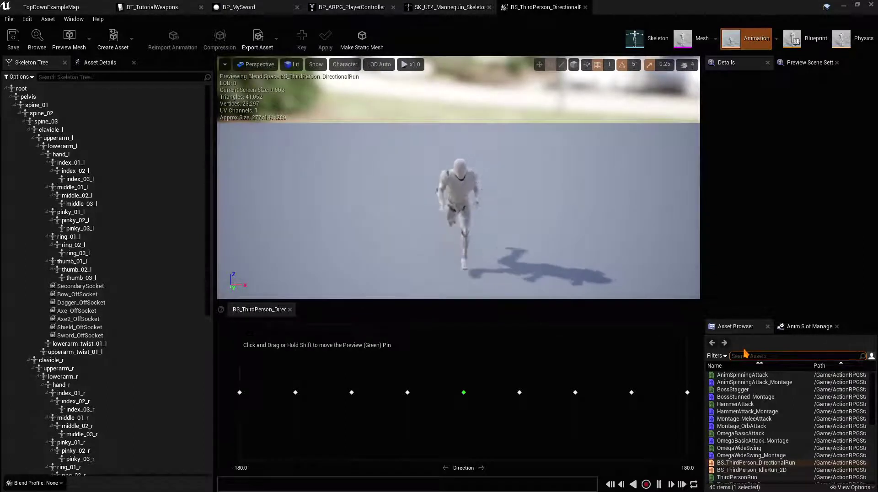
{"action": "type", "text": "idle"}
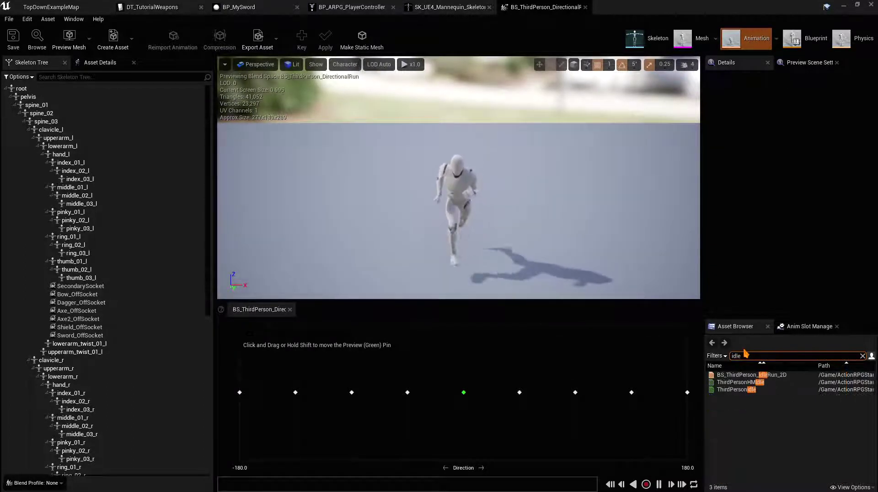
{"action": "double_click", "coordinate": [734, 390]}
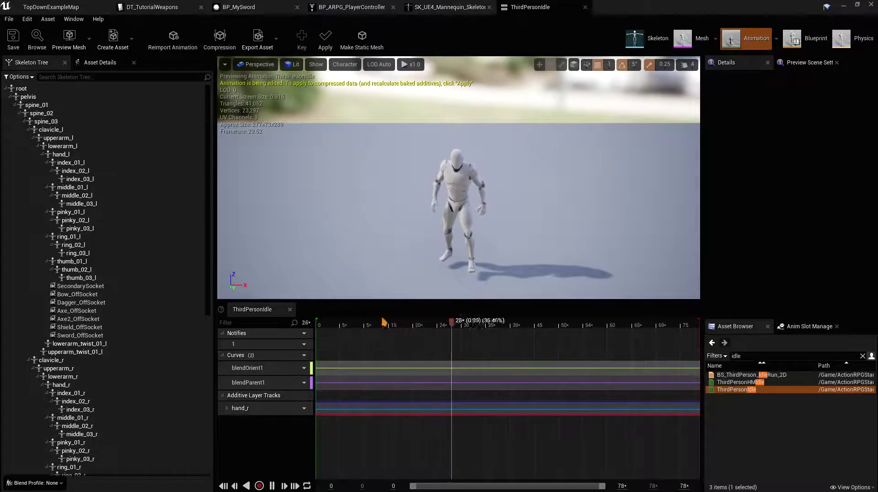
{"action": "left_click_drag", "start_coordinate": [383, 322], "coordinate": [314, 323]}
Step: Add a socket named MySword to the hand_r bone of the mannequin skeleton
{"action": "right_click_drag", "start_coordinate": [407, 143], "coordinate": [432, 146]}
{"action": "key", "text": "w"}
{"action": "left_click", "coordinate": [425, 219]}
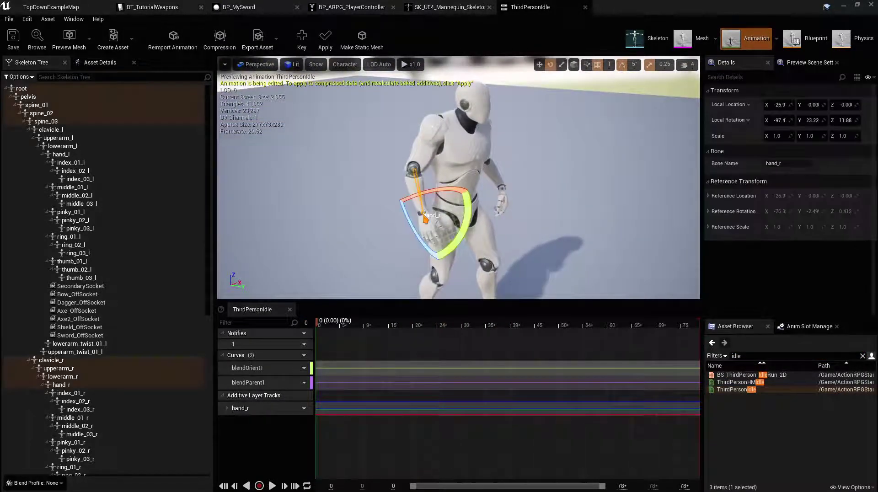
{"action": "scroll", "coordinate": [83, 362], "scroll_direction": "down", "scroll_amount": 1}
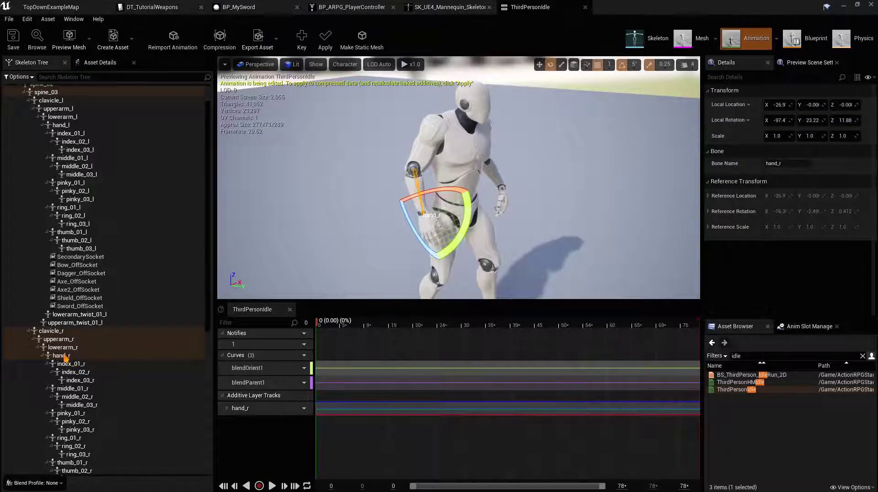
{"action": "scroll", "coordinate": [65, 358], "scroll_direction": "down", "scroll_amount": 1}
{"action": "right_click", "coordinate": [67, 342]}
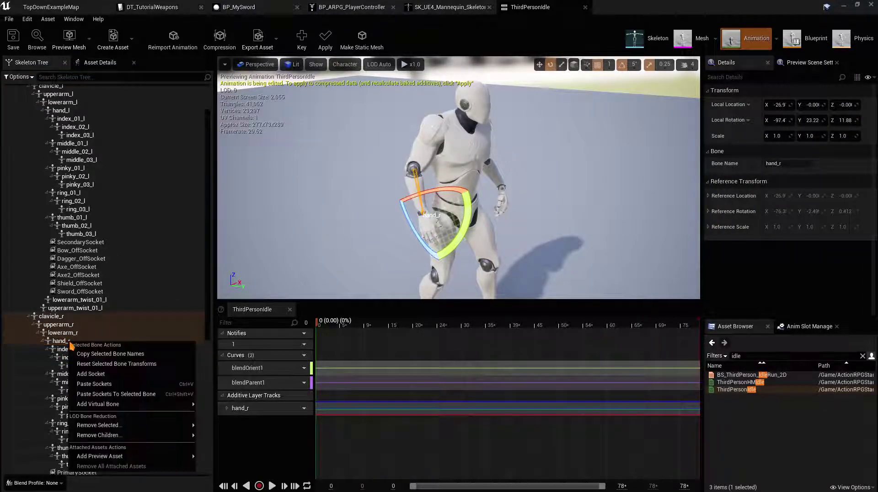
{"action": "left_click", "coordinate": [91, 374]}
{"action": "type", "text": "MySword"}
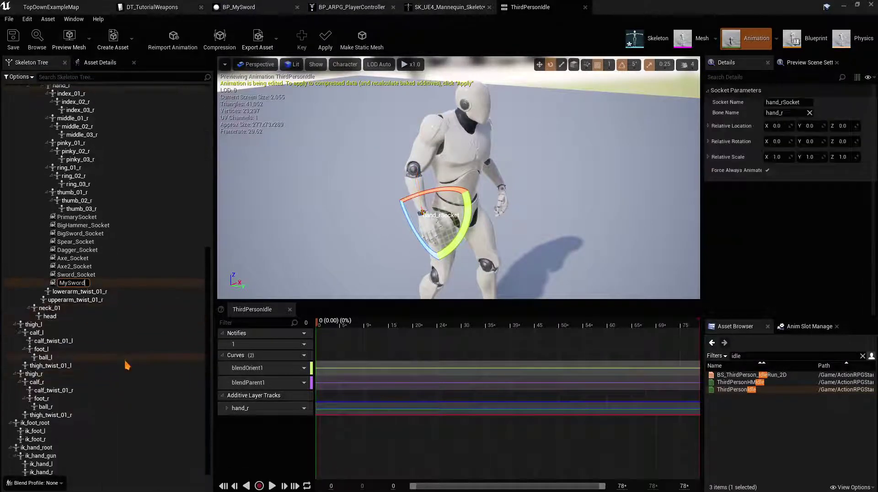
{"action": "key", "text": "Return"}
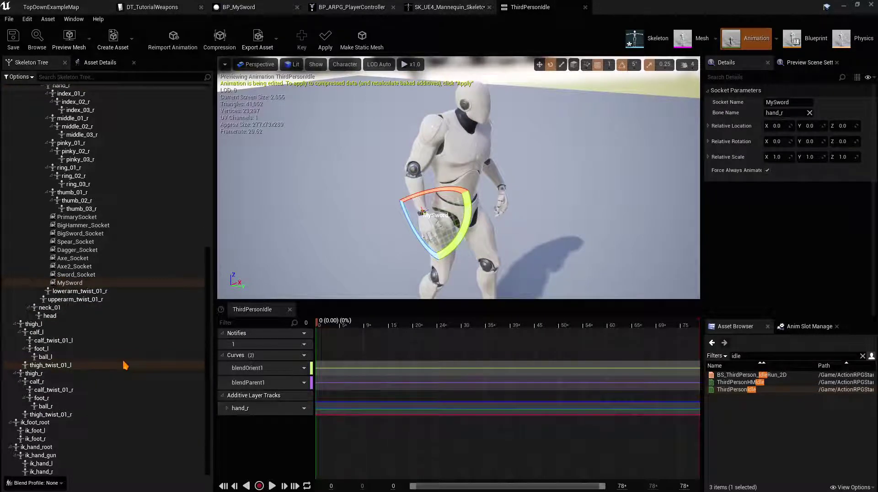
Step: Copy the MySword socket's name into EquipToMainHandSocket of the MySword row in DT_TutorialWeapons and save the data table
{"action": "double_click", "coordinate": [72, 283]}
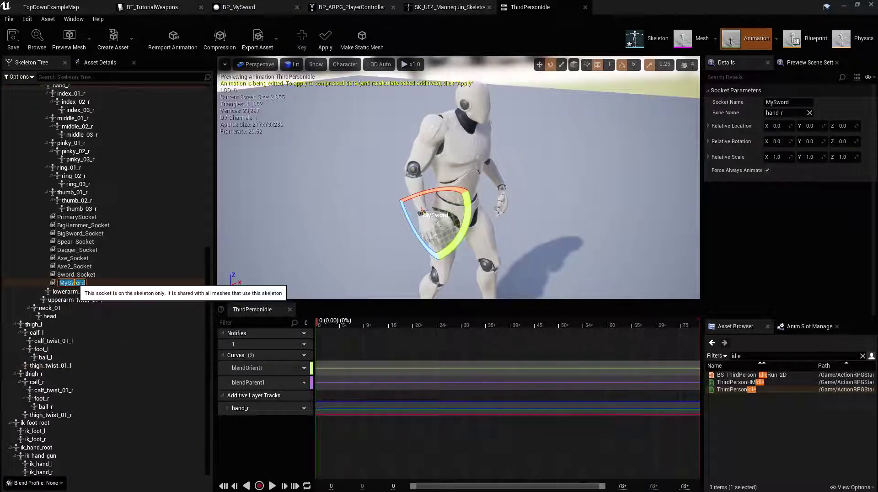
{"action": "right_click", "coordinate": [74, 282]}
{"action": "left_click", "coordinate": [99, 319]}
{"action": "left_click", "coordinate": [83, 277]}
{"action": "left_click", "coordinate": [76, 285]}
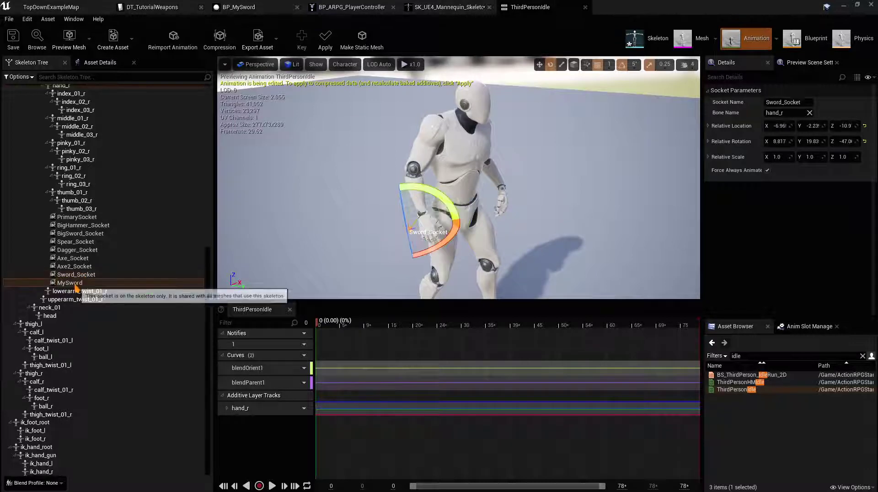
{"action": "left_click", "coordinate": [152, 7]}
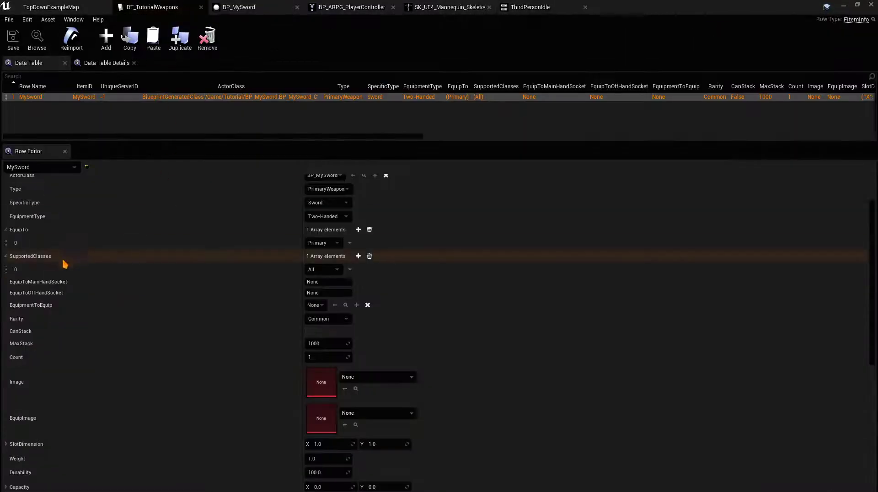
{"action": "left_click_drag", "start_coordinate": [339, 283], "coordinate": [260, 280]}
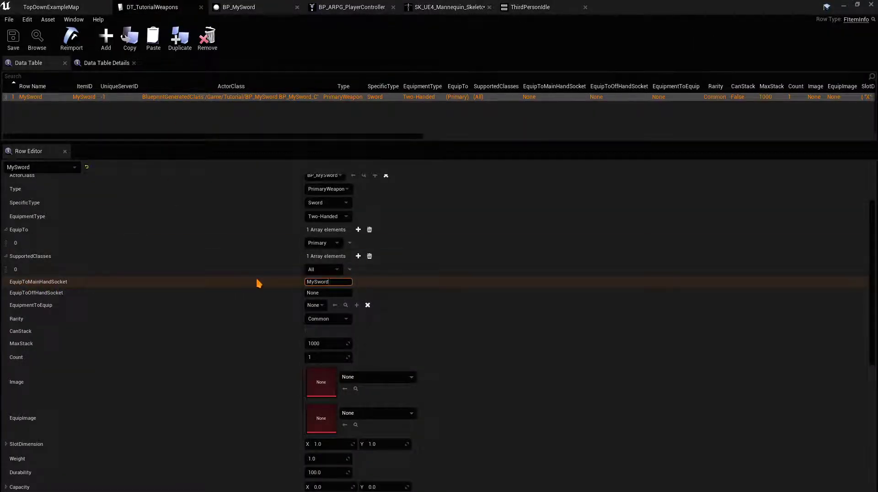
{"action": "key", "text": "Return"}
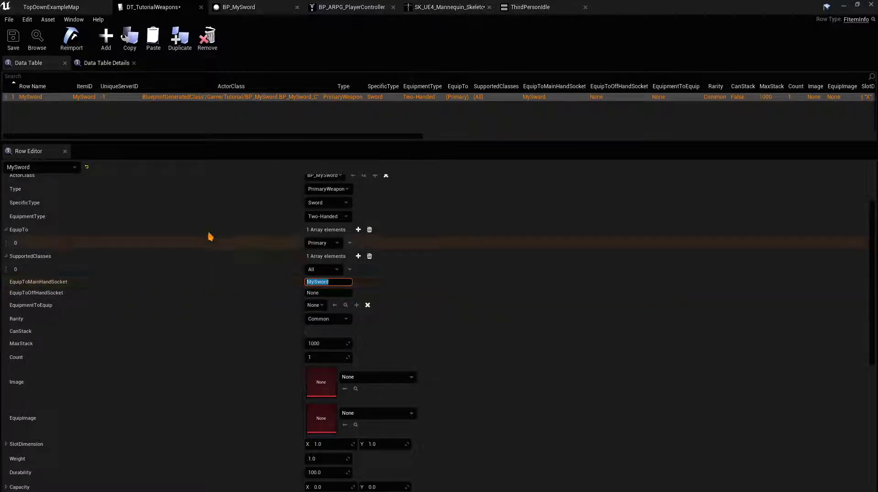
{"action": "left_click", "coordinate": [13, 38]}
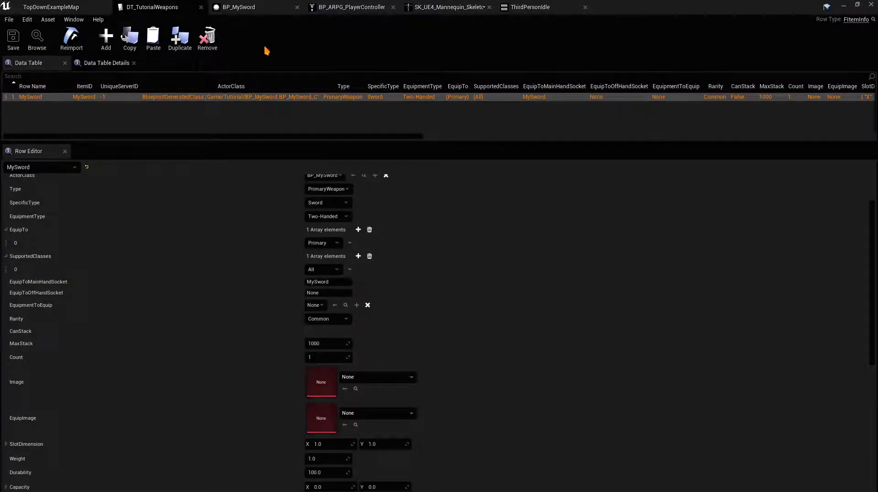
Step: Attach SK_OmegaSword as a preview asset to the MySword socket in the ThirdPersonIdle animation
{"action": "left_click", "coordinate": [530, 7]}
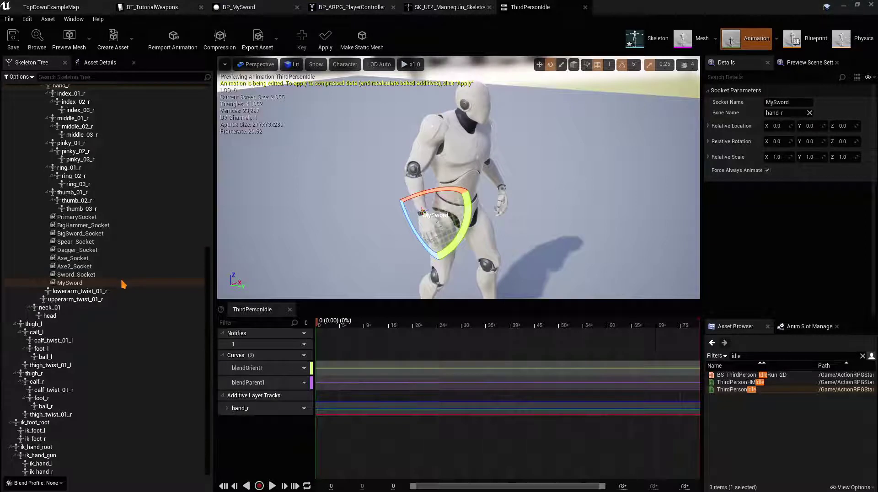
{"action": "right_click", "coordinate": [73, 285]}
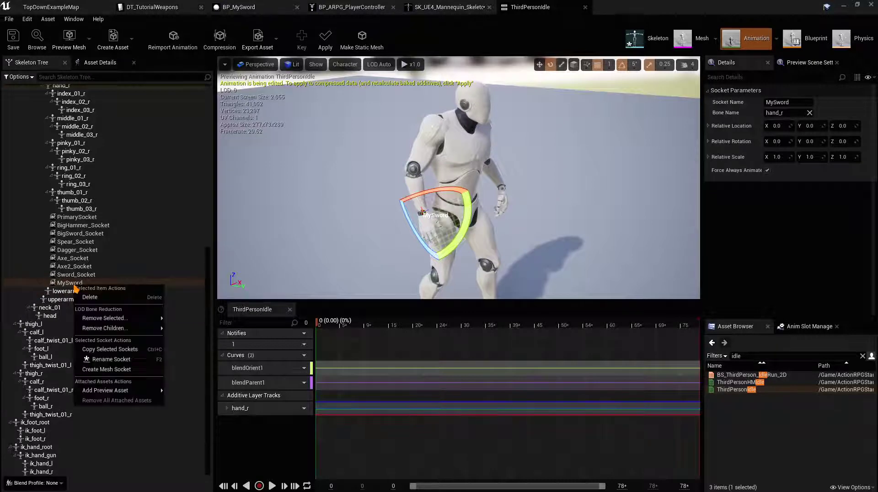
{"action": "mouse_move", "coordinate": [106, 392]}
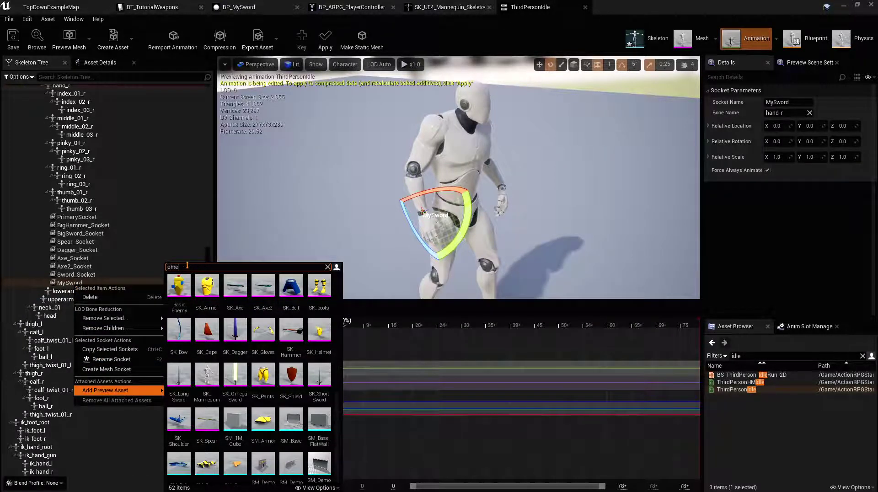
{"action": "left_click", "coordinate": [180, 289]}
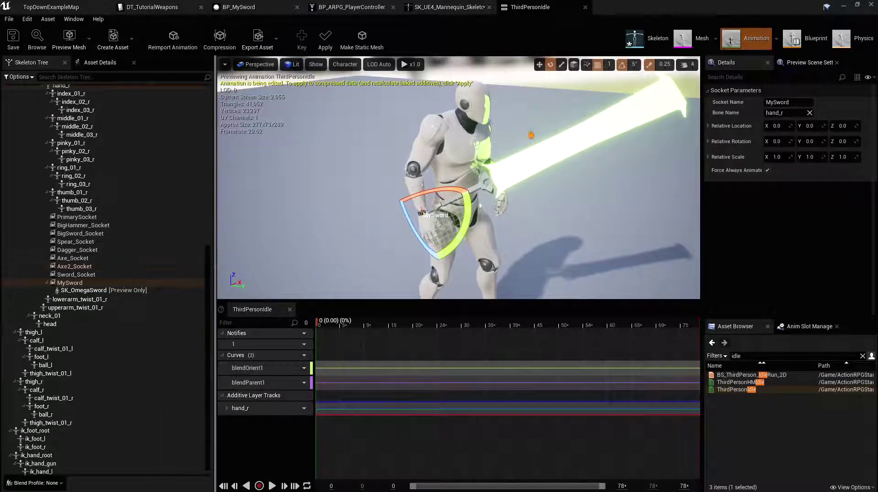
Step: Turn off rotation snapping and fit the MySword socket to the right hand, moving it to about -11.2, 13.6, -16.7 and rotating it about -23° in X
{"action": "left_click", "coordinate": [622, 65]}
{"action": "right_click_drag", "start_coordinate": [543, 117], "coordinate": [564, 121]}
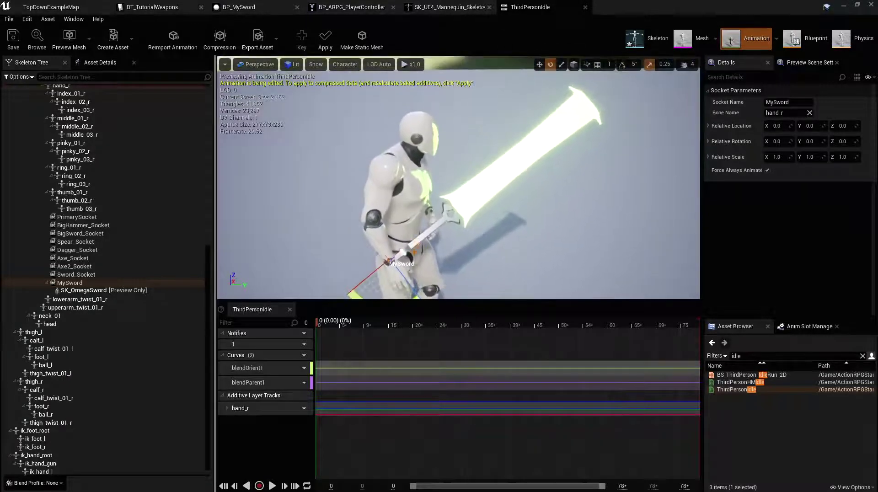
{"action": "key", "text": "w"}
{"action": "left_click_drag", "start_coordinate": [401, 250], "coordinate": [380, 265]}
{"action": "key", "text": "e"}
{"action": "mouse_move", "coordinate": [457, 183]}
{"action": "right_mouse_down"}
{"action": "mouse_move", "coordinate": [466, 176]}
{"action": "mouse_move", "coordinate": [455, 187]}
{"action": "right_mouse_up"}
{"action": "left_click_drag", "start_coordinate": [402, 214], "coordinate": [388, 238]}
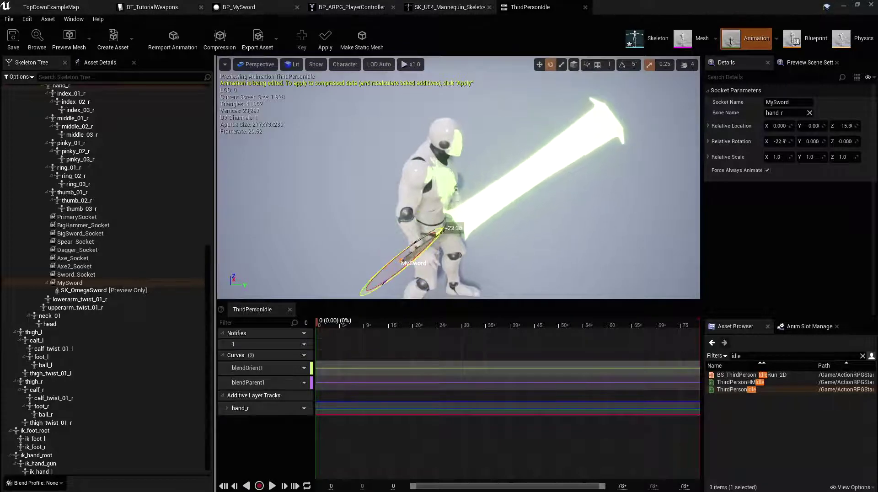
{"action": "key", "text": "w"}
{"action": "right_click_drag", "start_coordinate": [457, 183], "coordinate": [462, 169]}
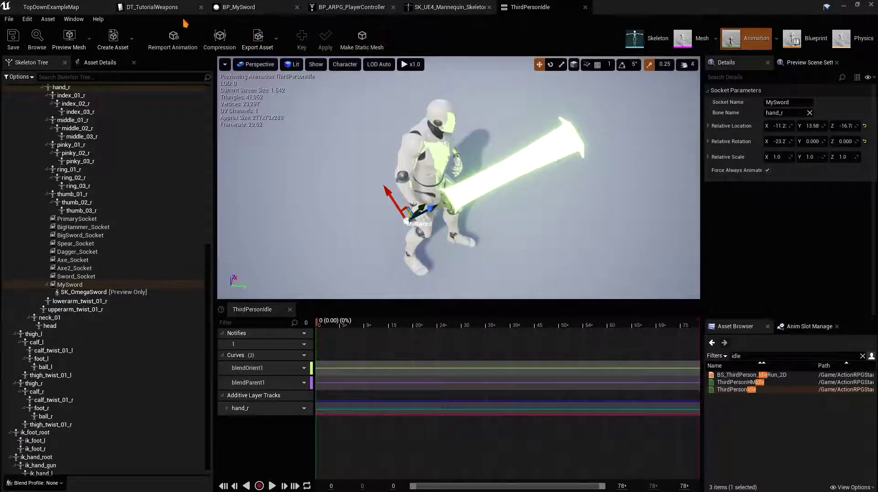
Step: Check the EquipmentToEquip field in DT_TutorialWeapons, return to TopDownExampleMap and open the Tutorial content folder without a search filter
{"action": "left_click", "coordinate": [158, 7]}
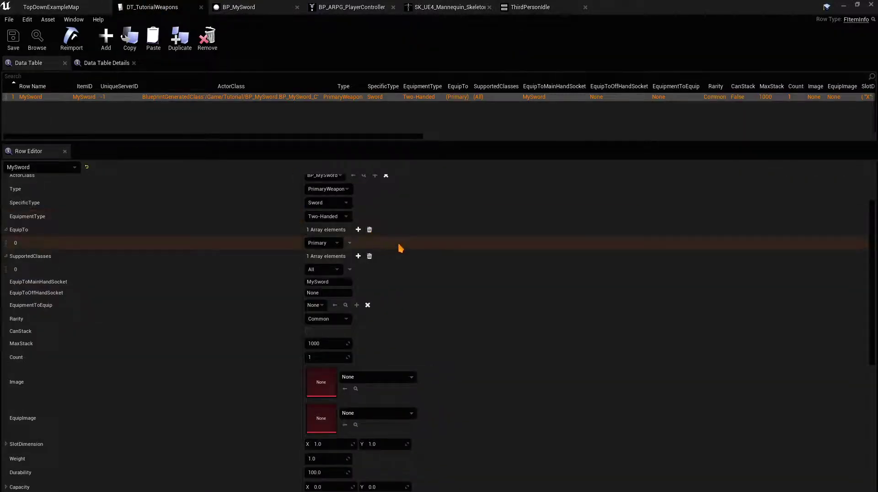
{"action": "scroll", "coordinate": [106, 261], "scroll_direction": "down", "scroll_amount": 2}
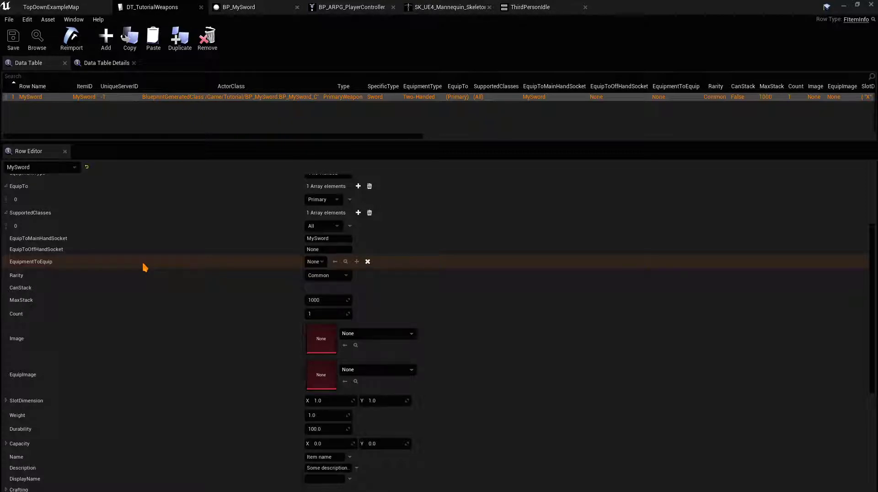
{"action": "left_click", "coordinate": [68, 7]}
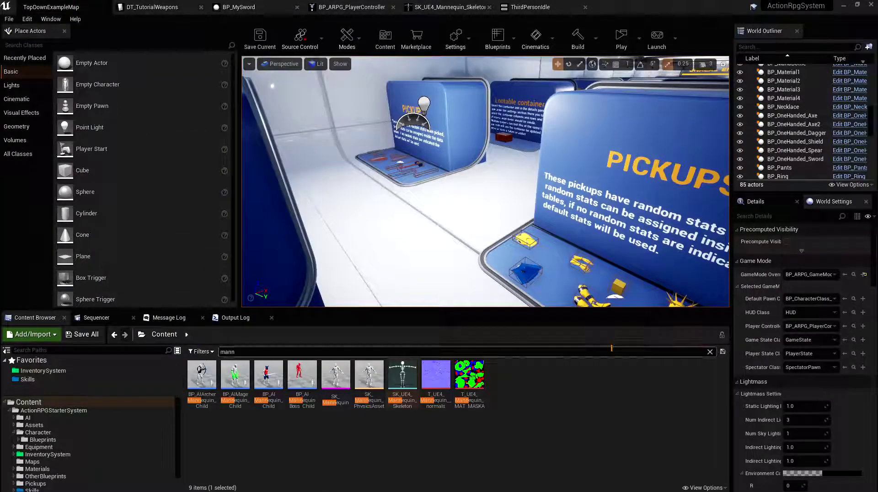
{"action": "left_click", "coordinate": [709, 351]}
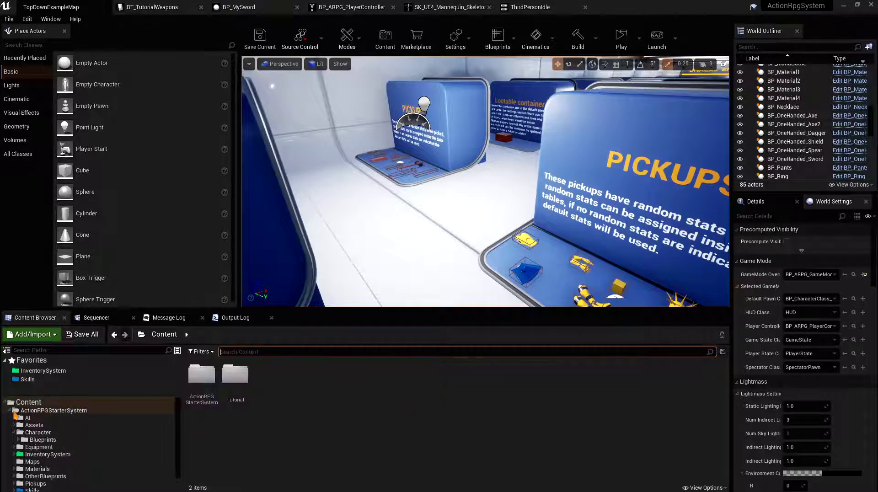
{"action": "double_click", "coordinate": [235, 375]}
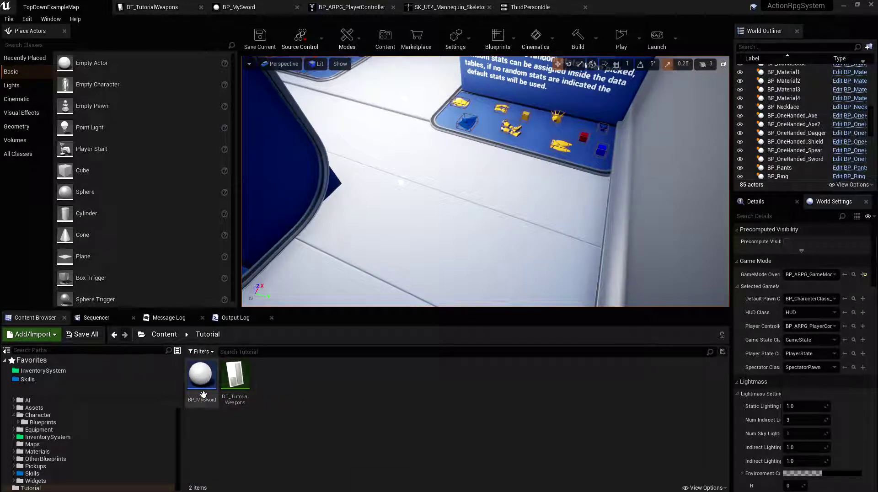
Step: Create a Blueprint class named BP_MySwordMainEquipement in the Tutorial folder with BP_MainEquipment as its parent class
{"action": "right_click", "coordinate": [275, 398]}
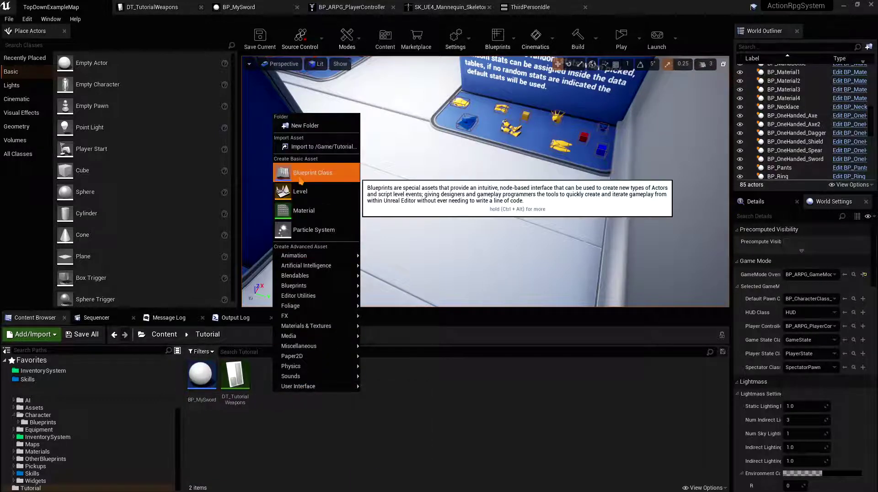
{"action": "left_click", "coordinate": [311, 172]}
{"action": "type", "text": "maineq"}
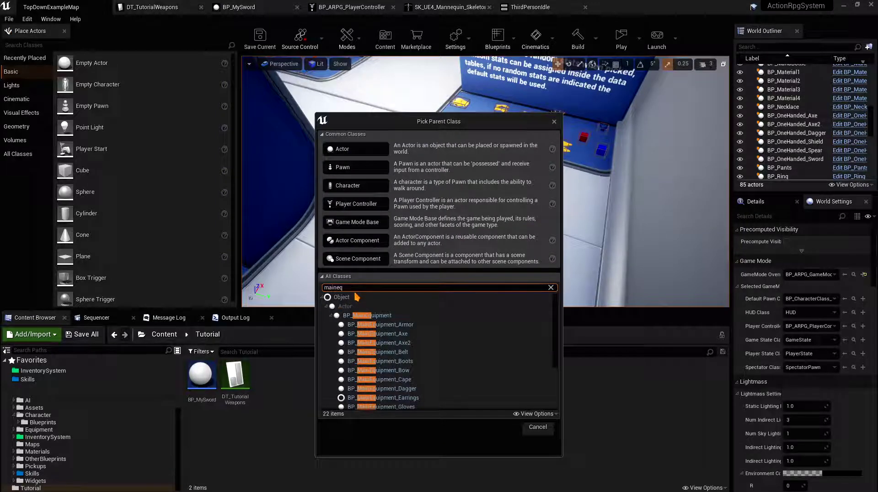
{"action": "left_click", "coordinate": [363, 316]}
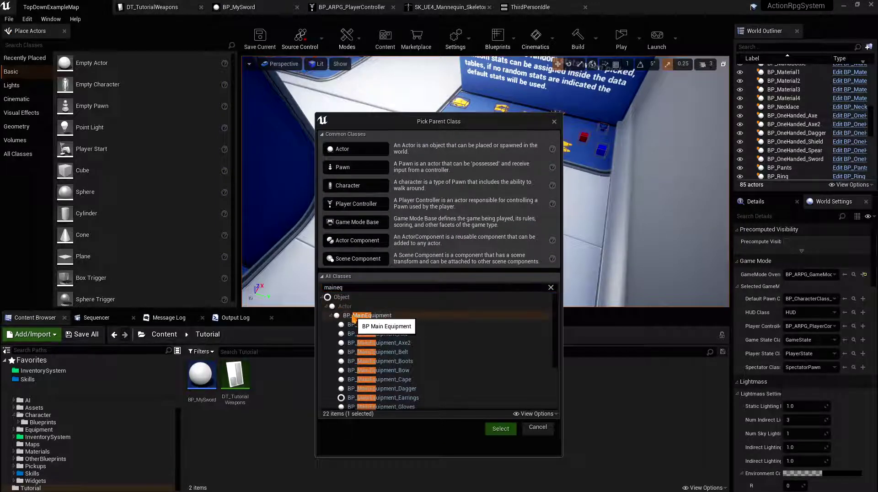
{"action": "left_click", "coordinate": [496, 430]}
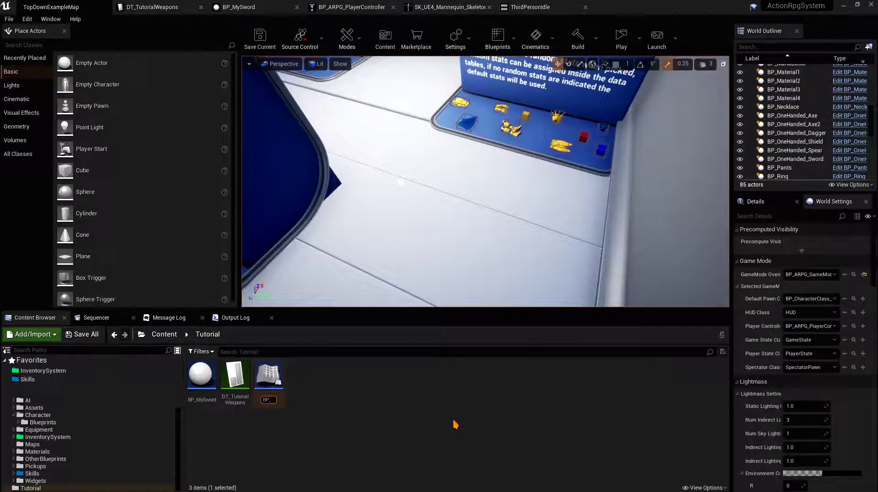
{"action": "type", "text": "BP_MySword"}
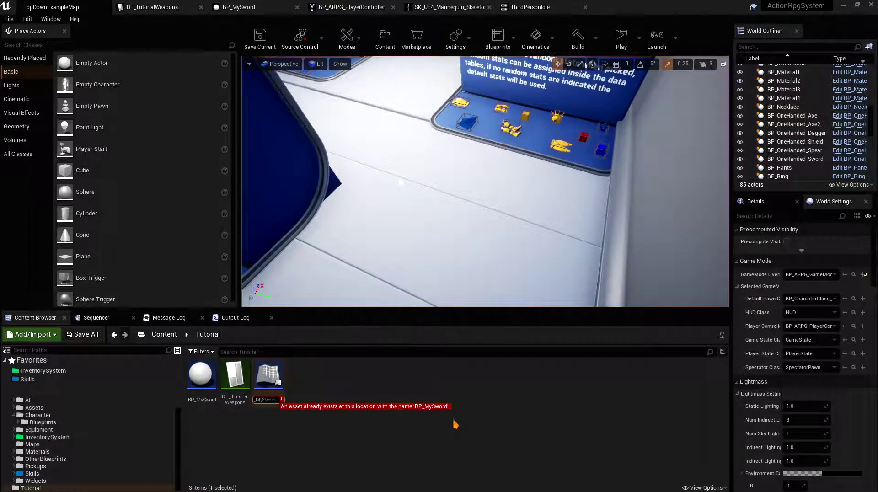
{"action": "type", "text": "MainEquipement"}
{"action": "key", "text": "Return"}
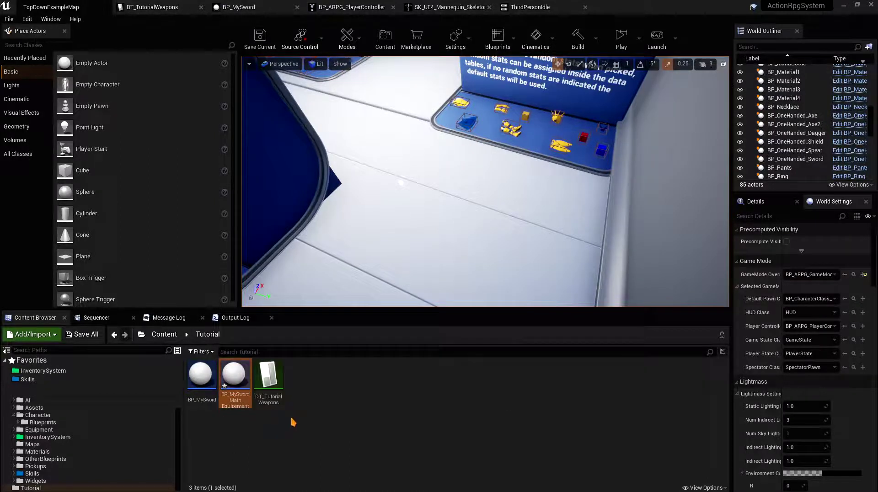
Step: Assign SK_OmegaSword as the skeletal mesh of MainSkelMesh in BP_MySwordMainEquipement and close the Blueprint
{"action": "left_click", "coordinate": [202, 377]}
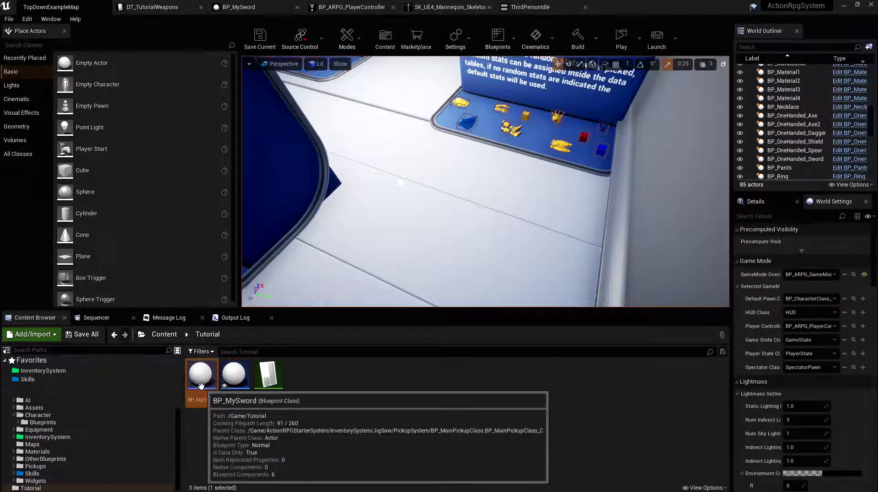
{"action": "left_click", "coordinate": [234, 398]}
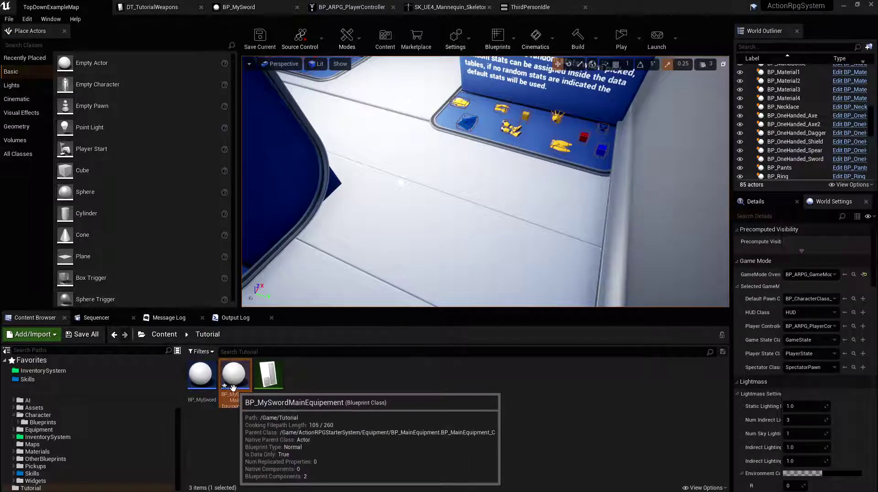
{"action": "double_click", "coordinate": [234, 394]}
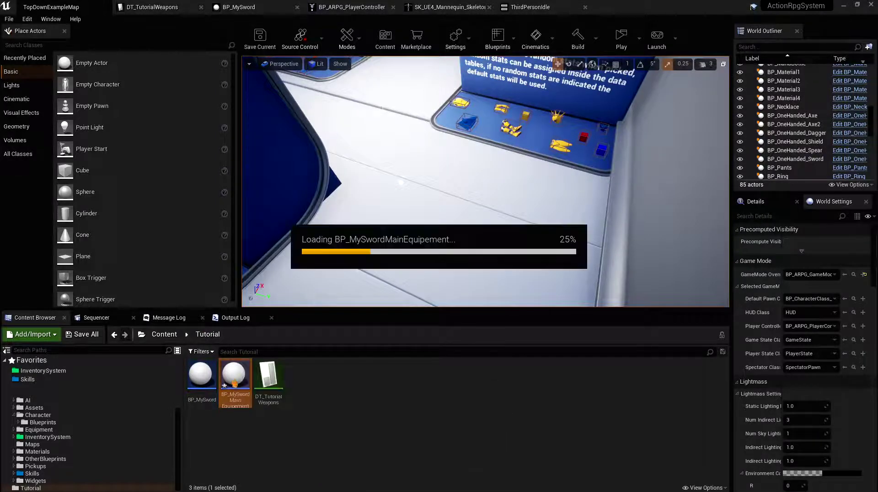
{"action": "left_click", "coordinate": [55, 82]}
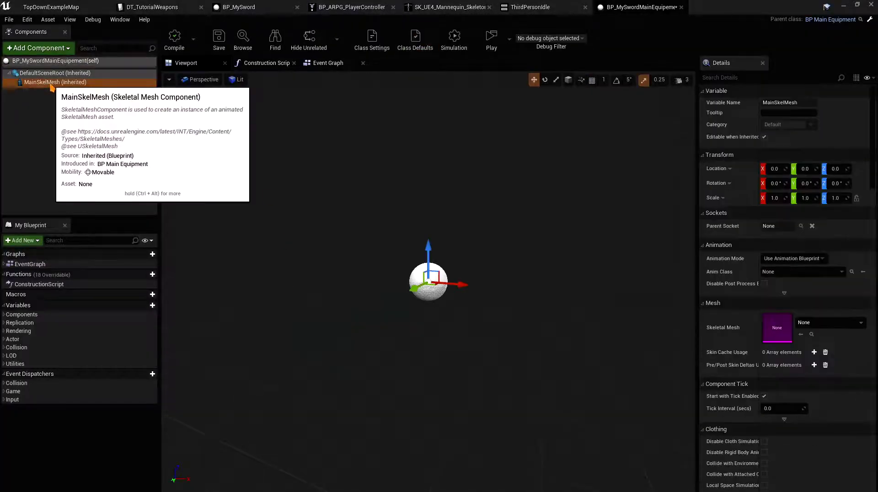
{"action": "left_click_drag", "start_coordinate": [699, 273], "coordinate": [605, 268]}
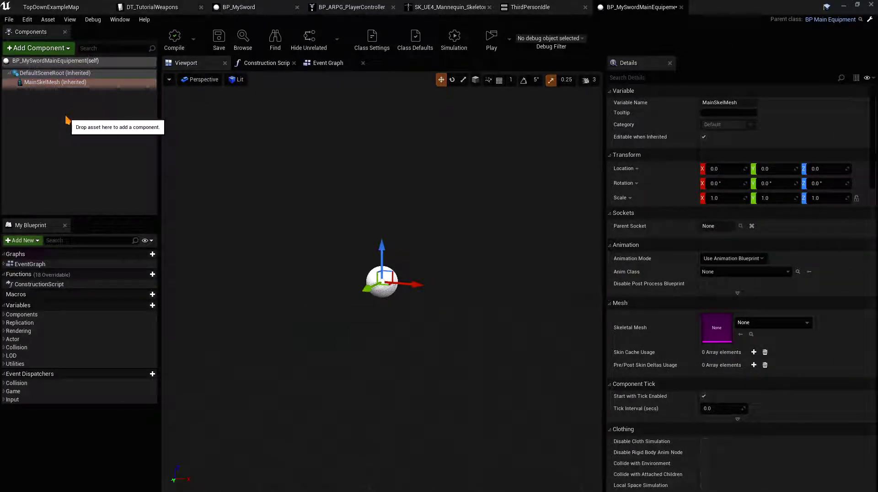
{"action": "left_click", "coordinate": [767, 323]}
{"action": "type", "text": "mys"}
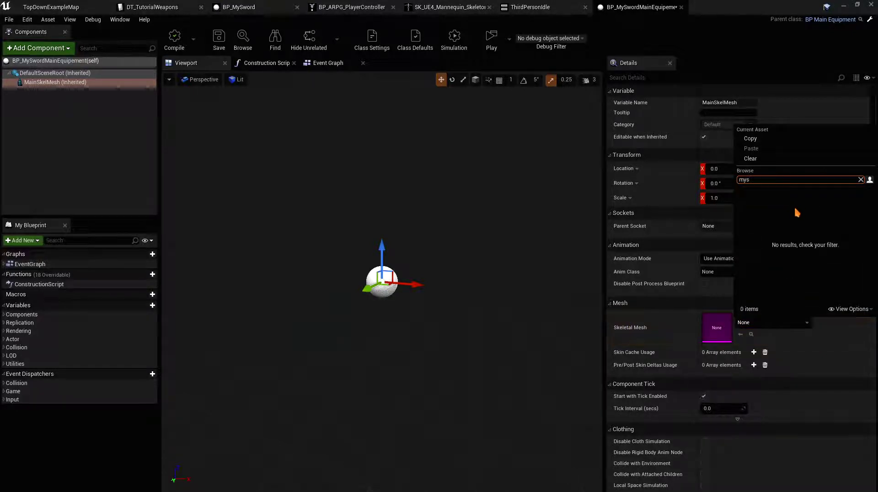
{"action": "type", "text": "mega"}
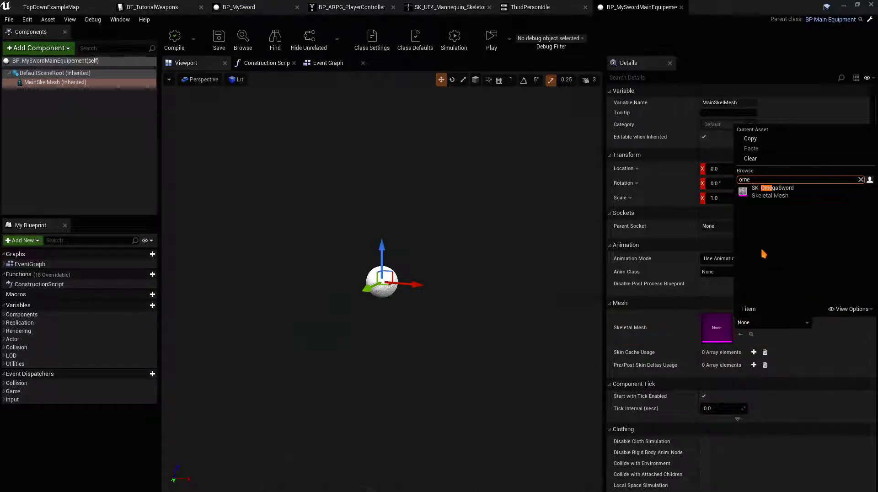
{"action": "left_click", "coordinate": [777, 188]}
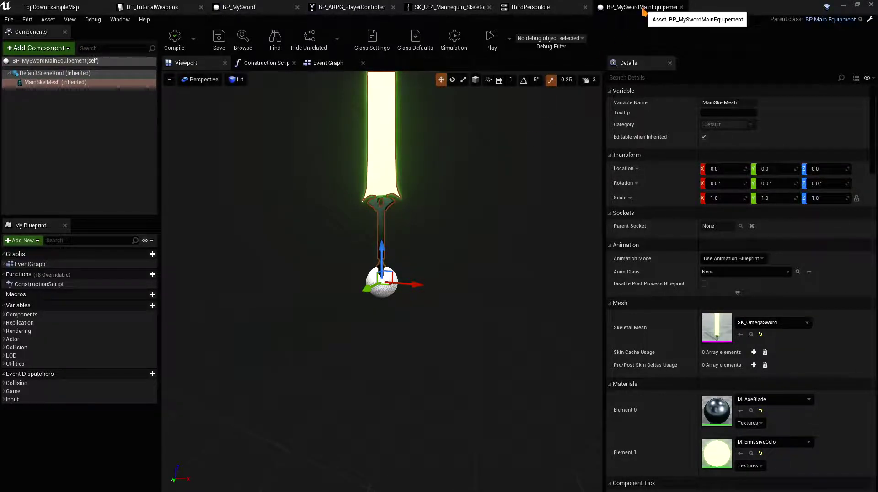
{"action": "left_click", "coordinate": [681, 7]}
Step: Set EquipmentToEquip to BP_MySwordMainEquipement and Rarity to Legendary in the MySword row of DT_TutorialWeapons
{"action": "left_click", "coordinate": [81, 4]}
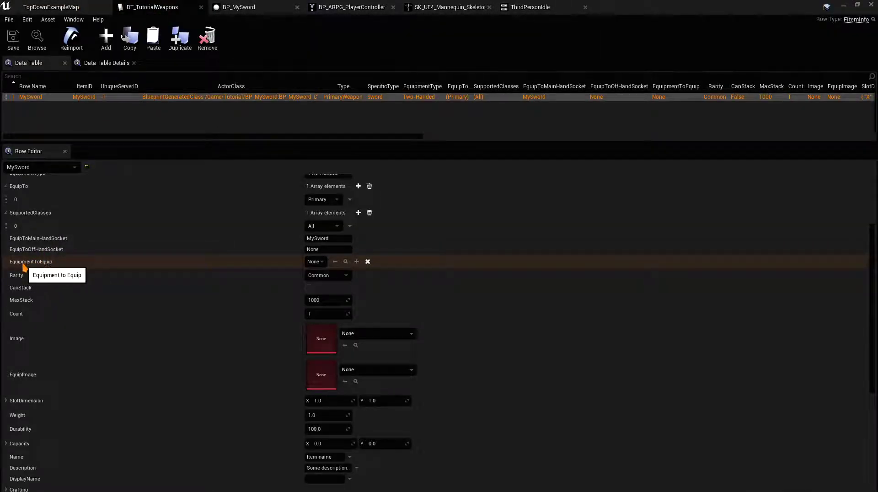
{"action": "left_click", "coordinate": [312, 261]}
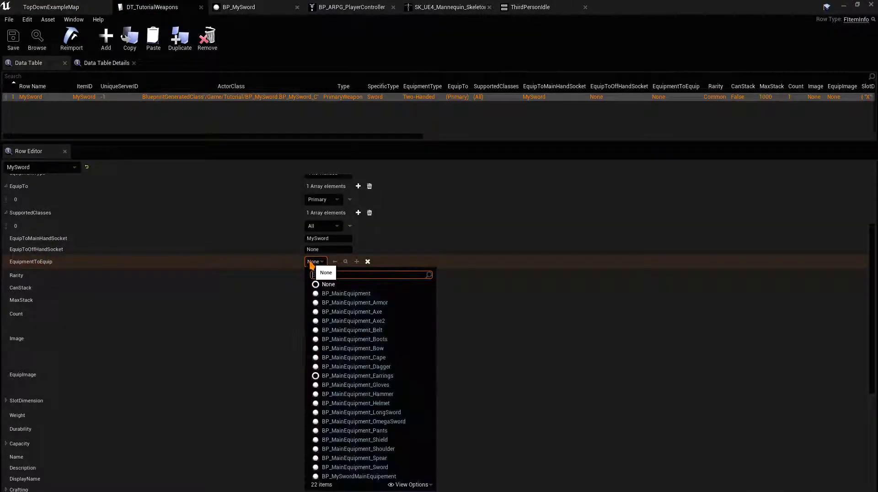
{"action": "type", "text": "mys"}
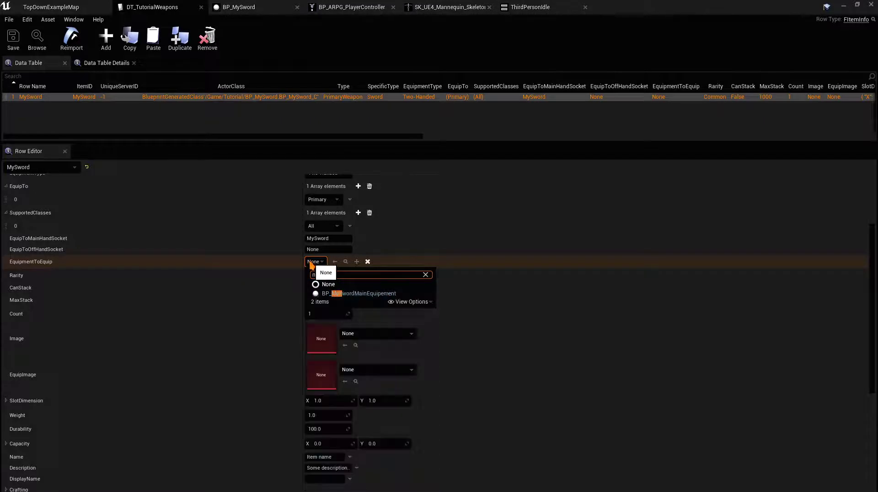
{"action": "left_click", "coordinate": [375, 293]}
{"action": "scroll", "coordinate": [320, 256], "scroll_direction": "down", "scroll_amount": 1}
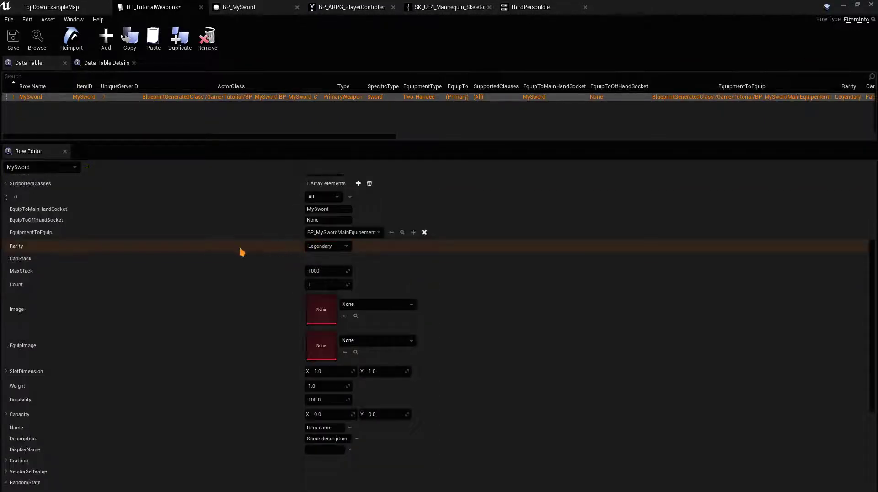
Step: Assign the T_OmegaSword texture to both Image and EquipImage of the MySword row
{"action": "scroll", "coordinate": [240, 251], "scroll_direction": "down", "scroll_amount": 1}
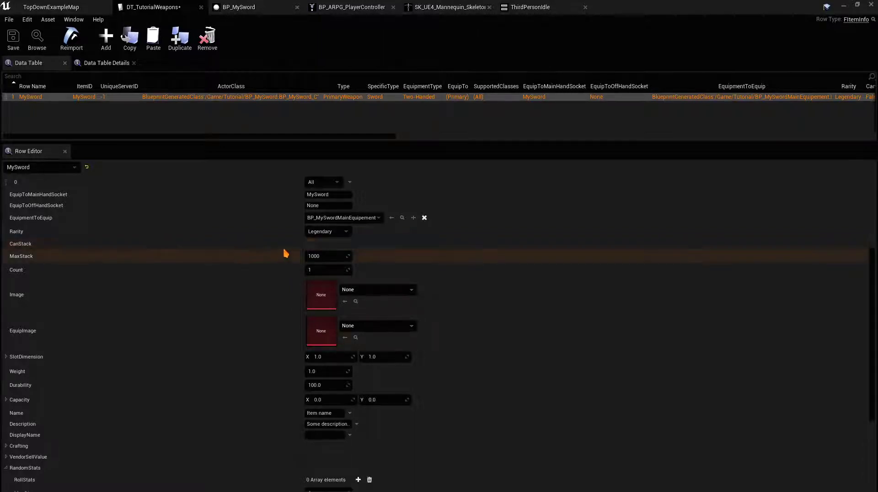
{"action": "scroll", "coordinate": [257, 248], "scroll_direction": "down", "scroll_amount": 2}
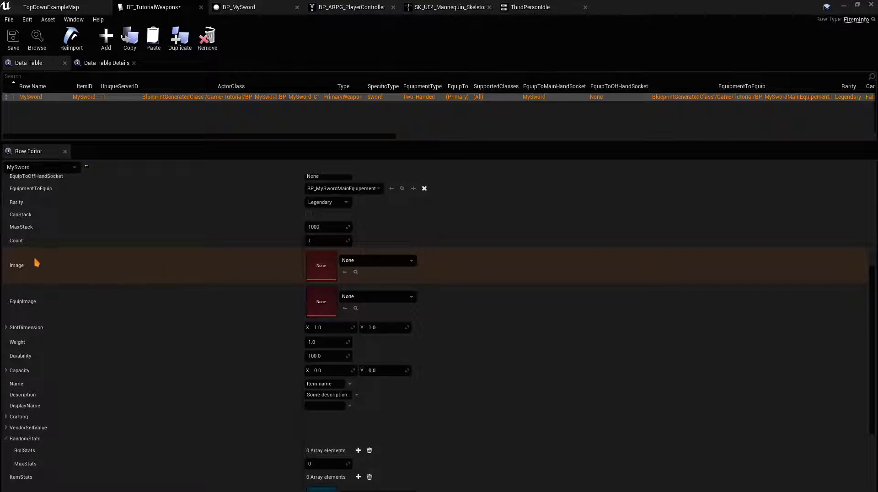
{"action": "left_click", "coordinate": [379, 260]}
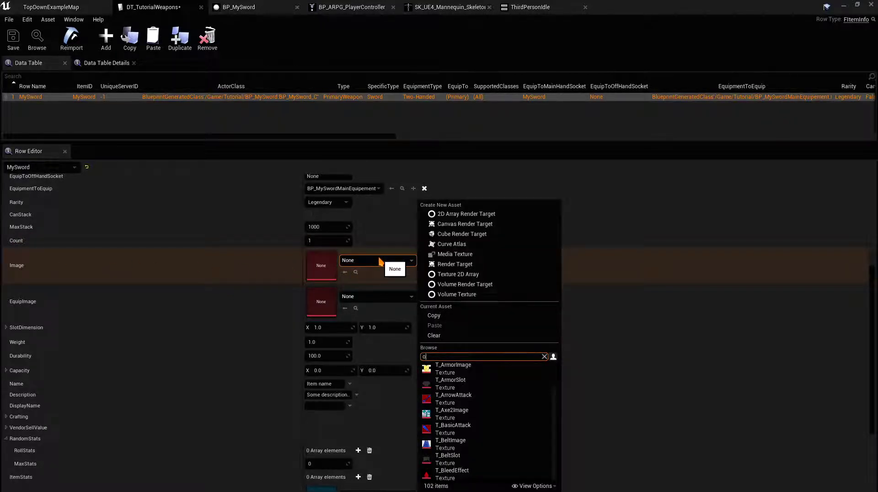
{"action": "type", "text": "mega"}
{"action": "left_click", "coordinate": [450, 366]}
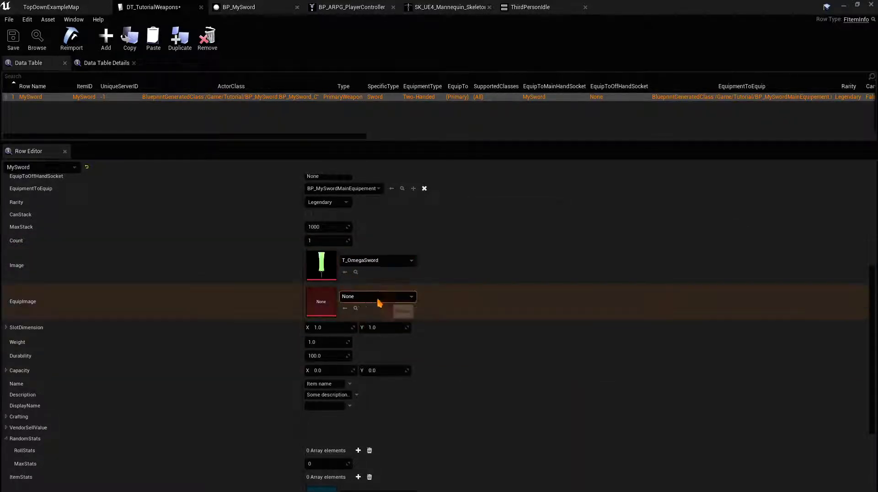
{"action": "left_click", "coordinate": [366, 298]}
{"action": "type", "text": "omega"}
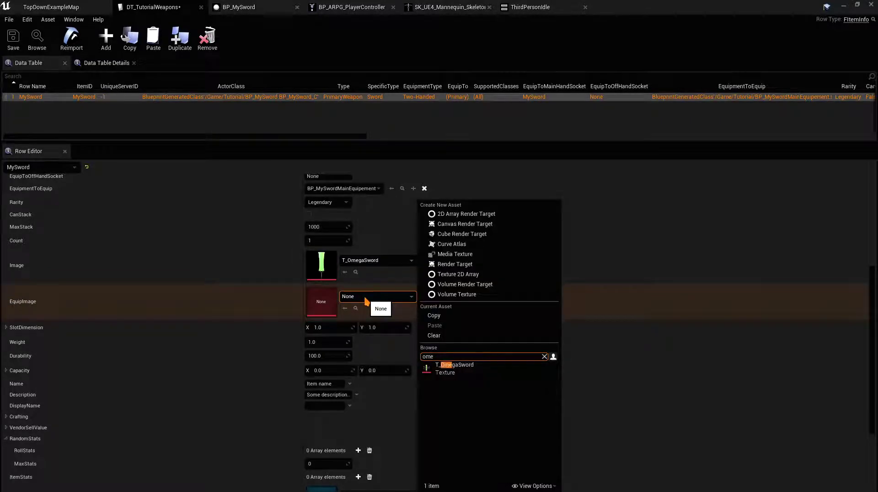
{"action": "left_click", "coordinate": [512, 364]}
Step: Set the MySword row's SlotDimension to X 2.0, Y 3.0 and its Weight to 200
{"action": "scroll", "coordinate": [255, 307], "scroll_direction": "down", "scroll_amount": 2}
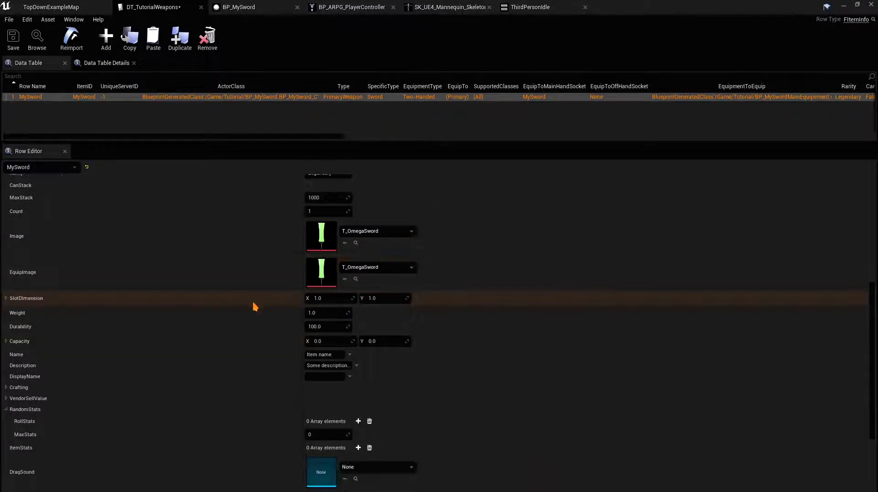
{"action": "left_click", "coordinate": [318, 298]}
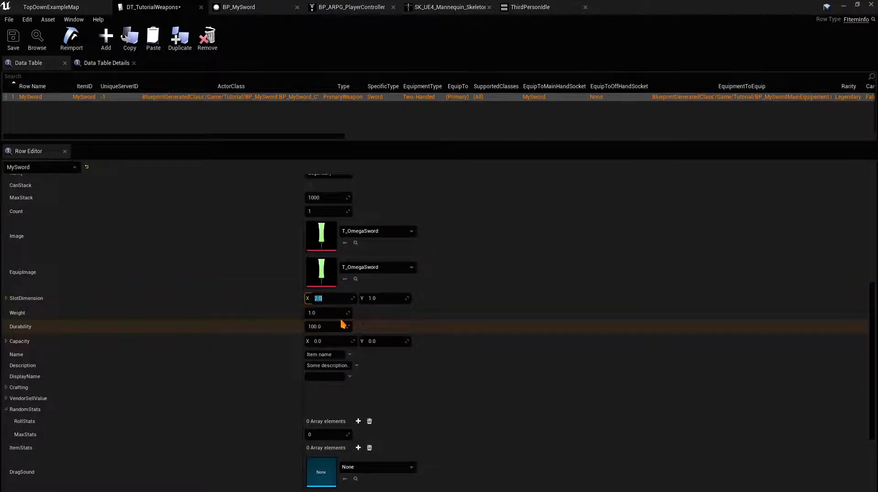
{"action": "left_click", "coordinate": [373, 298]}
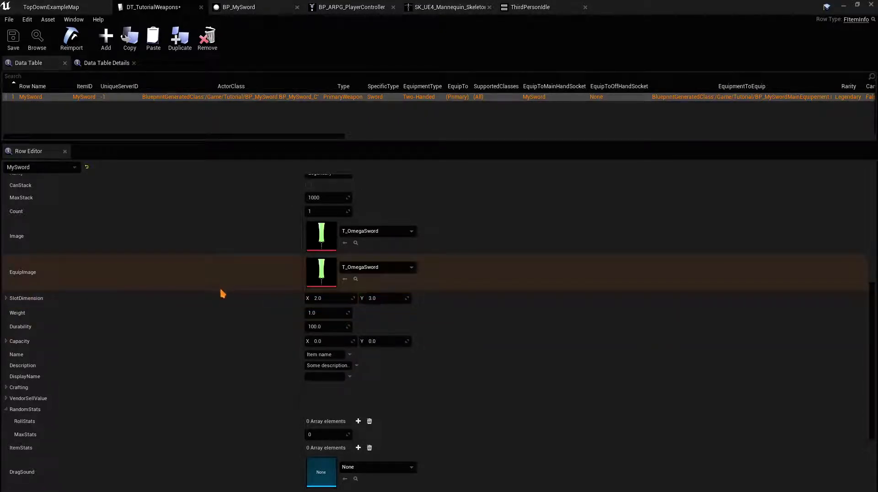
{"action": "scroll", "coordinate": [215, 294], "scroll_direction": "down", "scroll_amount": 1}
{"action": "left_click", "coordinate": [312, 298]}
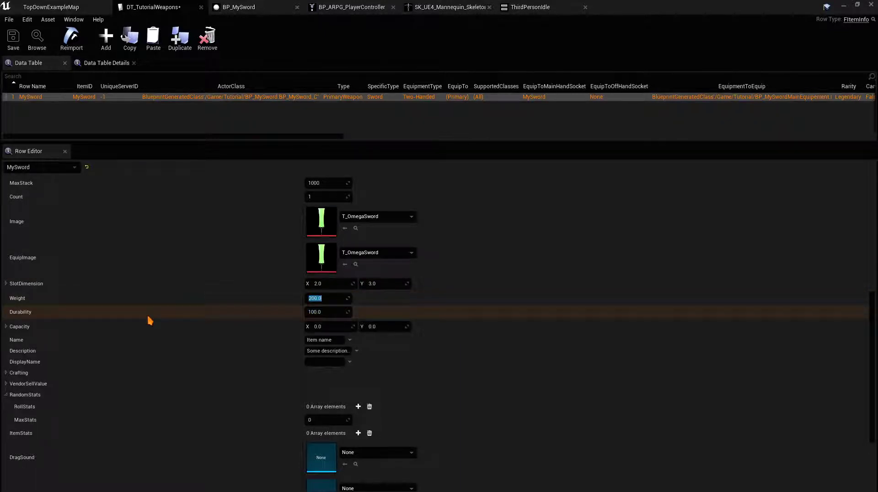
{"action": "left_click", "coordinate": [284, 330]}
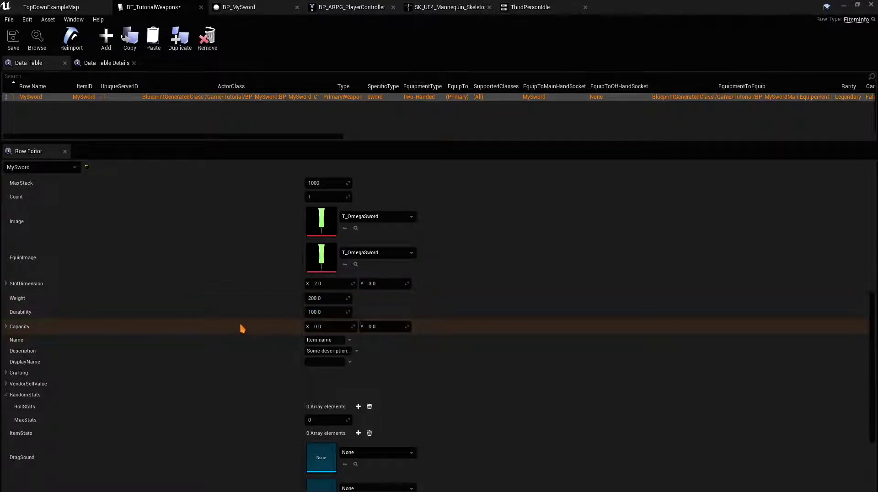
Step: Set the MySword row's Name to "My sword" and its DisplayName to "Omega"
{"action": "scroll", "coordinate": [240, 326], "scroll_direction": "down", "scroll_amount": 2}
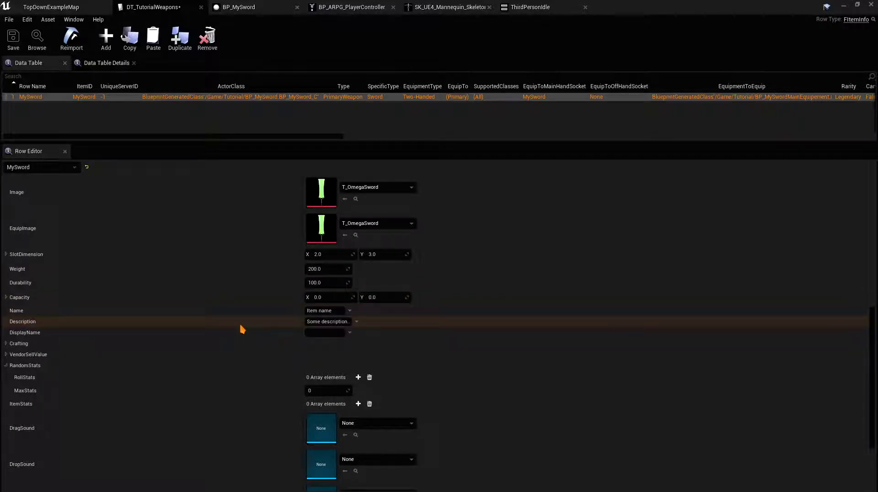
{"action": "left_click", "coordinate": [324, 311]}
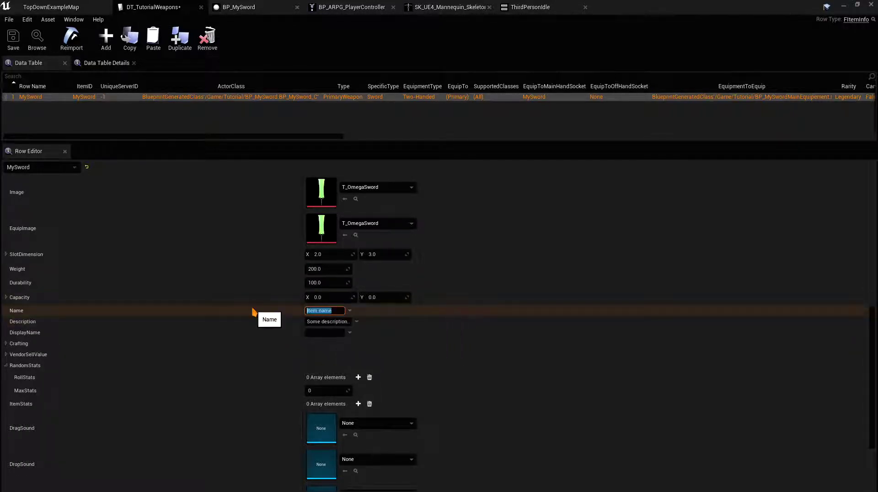
{"action": "type", "text": "My sword"}
{"action": "key", "text": "Return"}
{"action": "scroll", "coordinate": [242, 313], "scroll_direction": "down", "scroll_amount": 2}
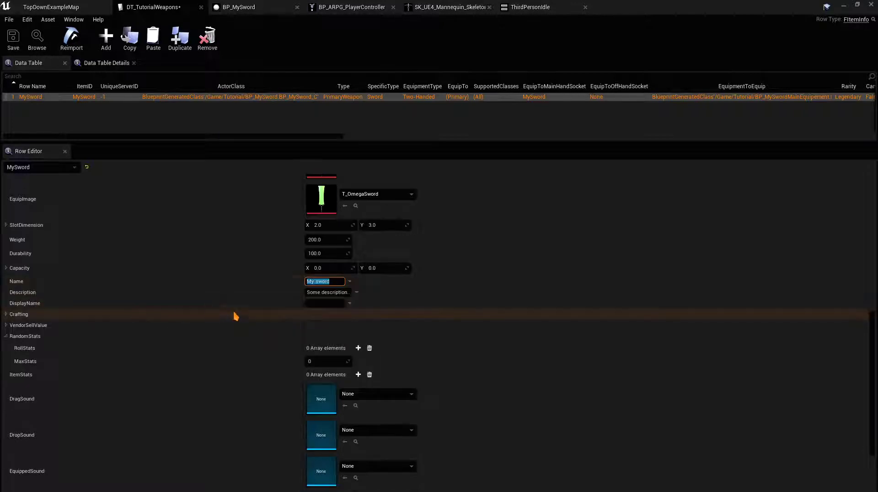
{"action": "left_click", "coordinate": [306, 304]}
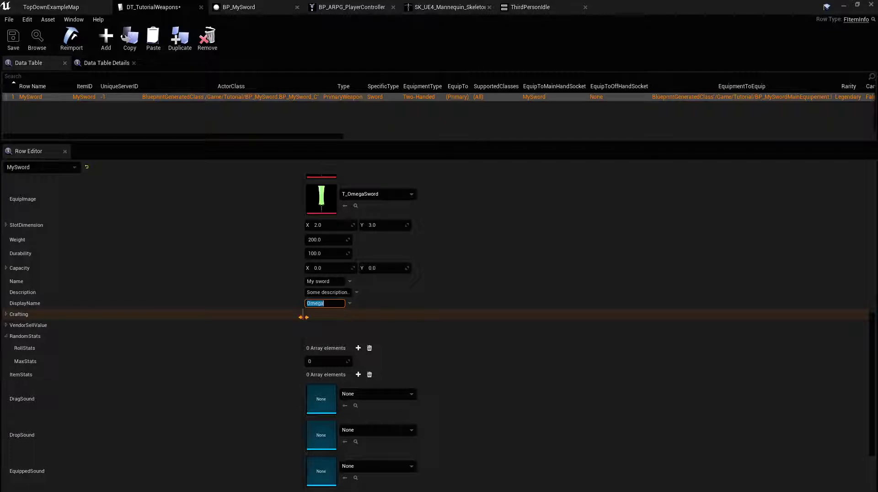
Step: Set the MySword row's VendorSellValue to 2 Gold and 0 Silver
{"action": "scroll", "coordinate": [282, 318], "scroll_direction": "down", "scroll_amount": 2}
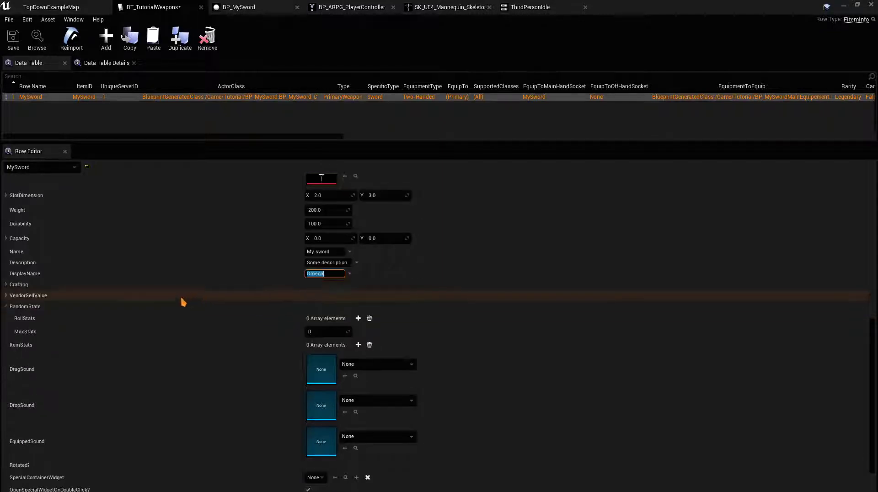
{"action": "left_click", "coordinate": [6, 296]}
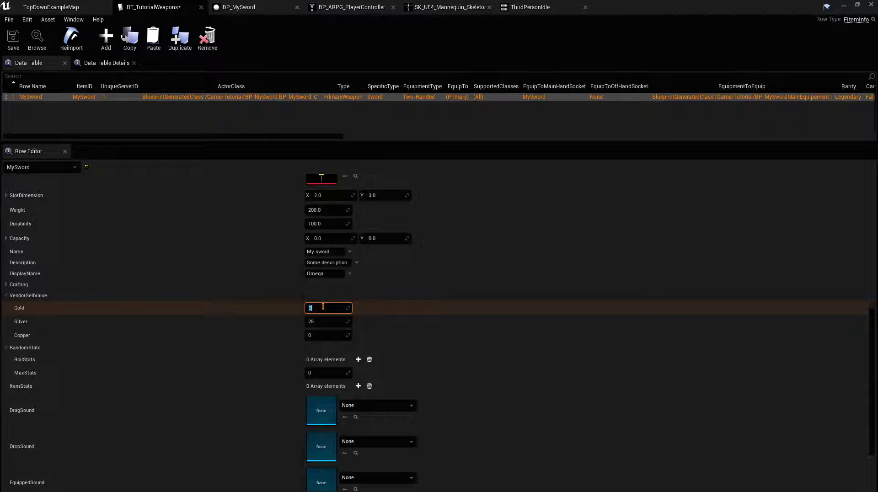
{"action": "type", "text": "0"}
{"action": "key", "text": "Return"}
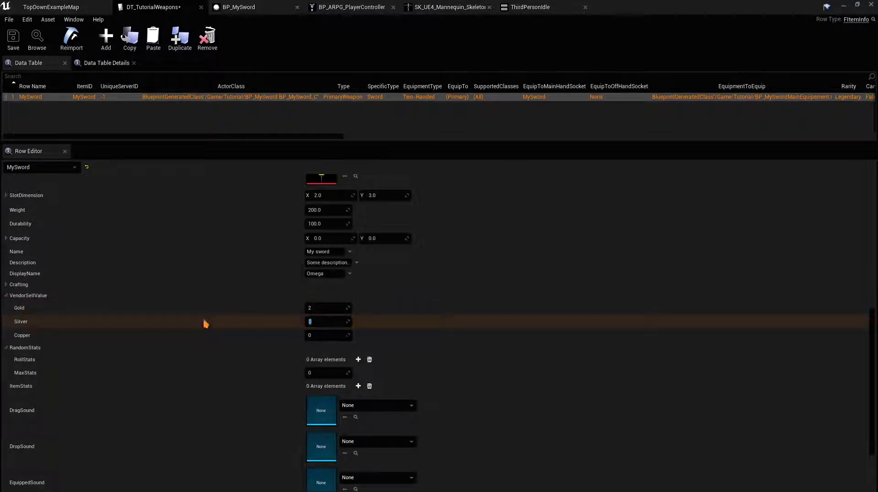
{"action": "left_click", "coordinate": [8, 296]}
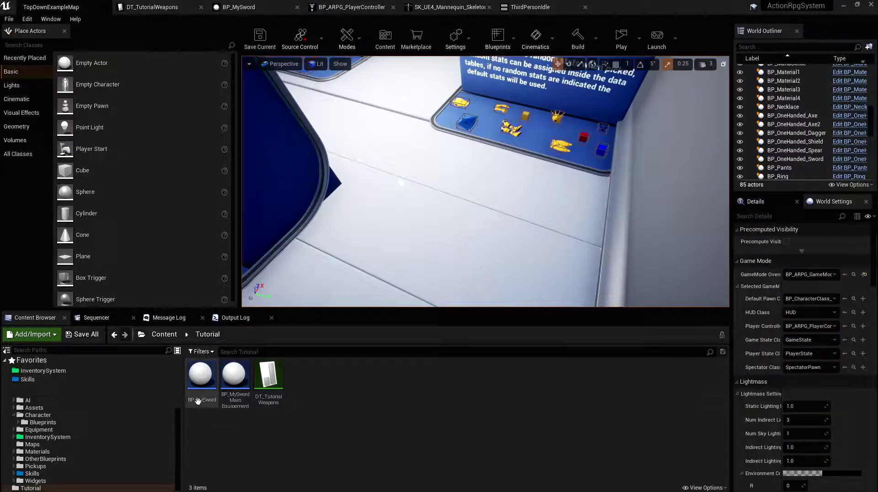
Step: Place BP_MySword on the floor of TopDownExampleMap and pick it up in a play preview
{"action": "left_click_drag", "start_coordinate": [201, 374], "coordinate": [406, 245]}
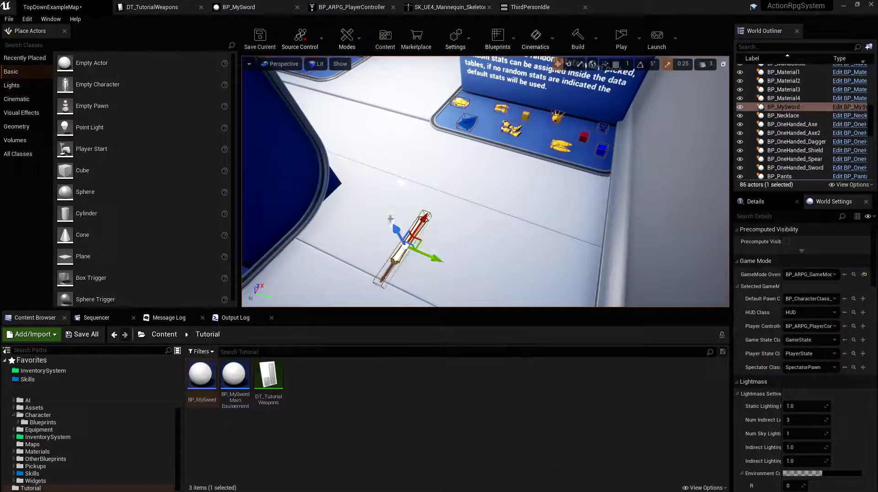
{"action": "left_click", "coordinate": [621, 39]}
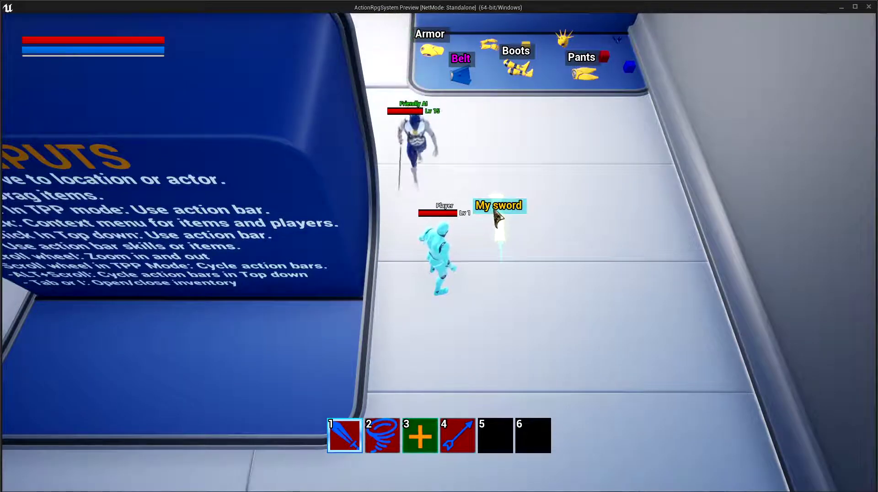
{"action": "left_click", "coordinate": [497, 221]}
{"action": "key", "text": "i"}
Step: Test equipping the Omega sword from the inventory and unequipping it again in the preview
{"action": "mouse_move", "coordinate": [791, 377]}
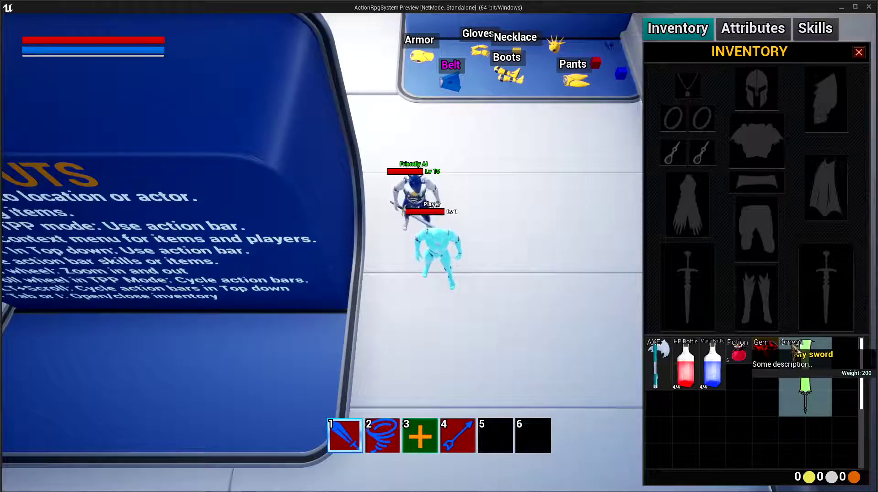
{"action": "double_click", "coordinate": [802, 366]}
{"action": "left_click", "coordinate": [451, 308]}
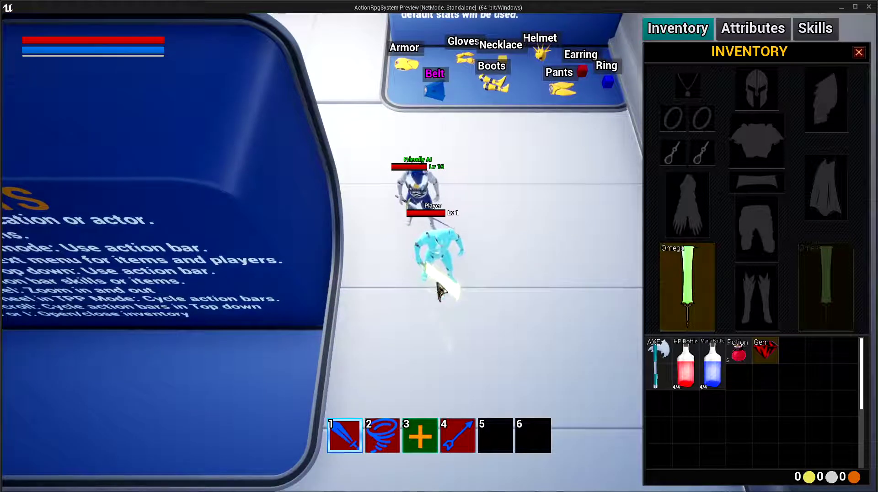
{"action": "left_click", "coordinate": [474, 288]}
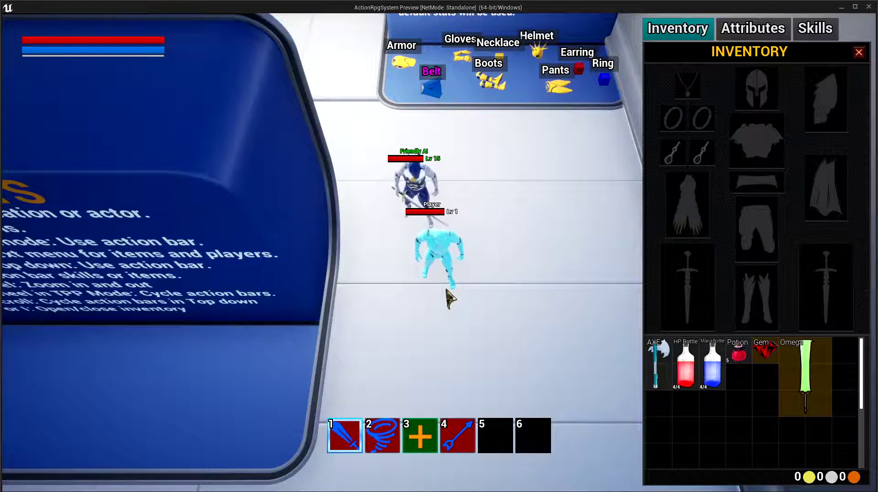
{"action": "mouse_move", "coordinate": [804, 361]}
{"action": "left_mouse_down"}
{"action": "mouse_move", "coordinate": [822, 311]}
{"action": "mouse_move", "coordinate": [762, 252]}
{"action": "mouse_move", "coordinate": [729, 85]}
{"action": "mouse_move", "coordinate": [783, 155]}
{"action": "mouse_move", "coordinate": [700, 288]}
{"action": "mouse_move", "coordinate": [798, 377]}
{"action": "left_mouse_up"}
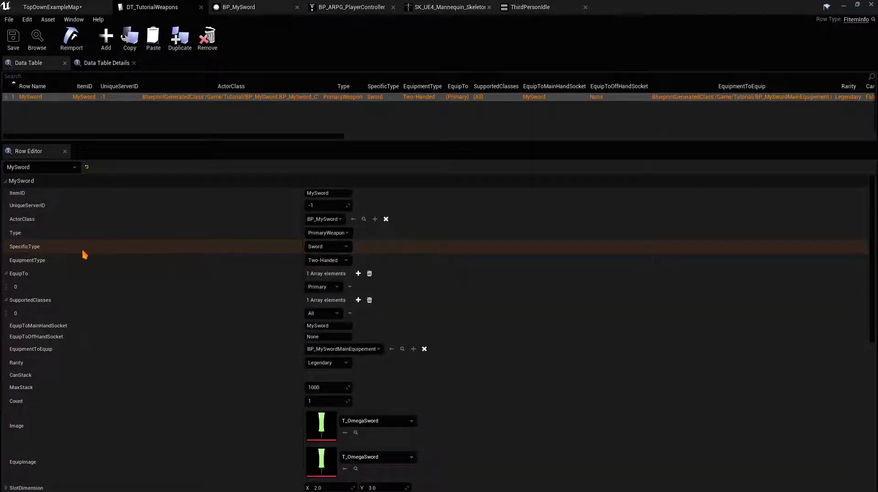
Step: Set the MySword row's EquipmentType to One-Handed, add Secondary as a second EquipTo slot, and save the data table
{"action": "left_click", "coordinate": [320, 260]}
{"action": "left_click", "coordinate": [321, 277]}
{"action": "left_click", "coordinate": [358, 274]}
{"action": "left_click", "coordinate": [330, 301]}
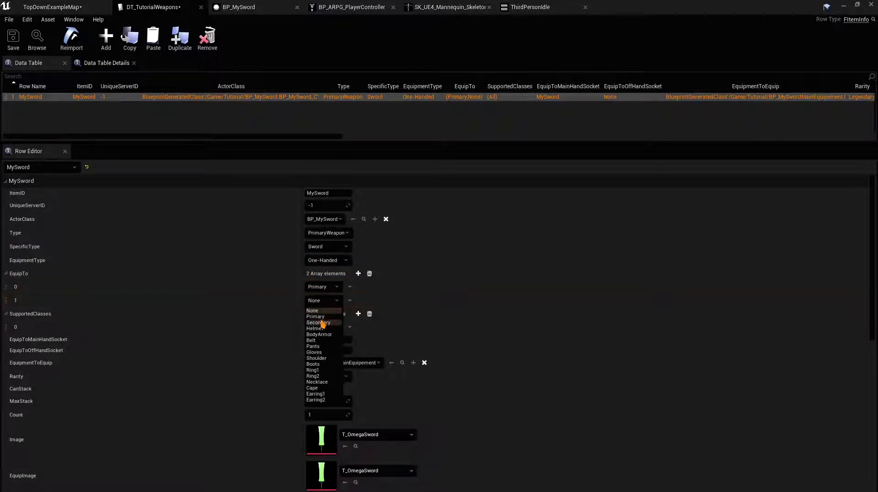
{"action": "left_click", "coordinate": [320, 322]}
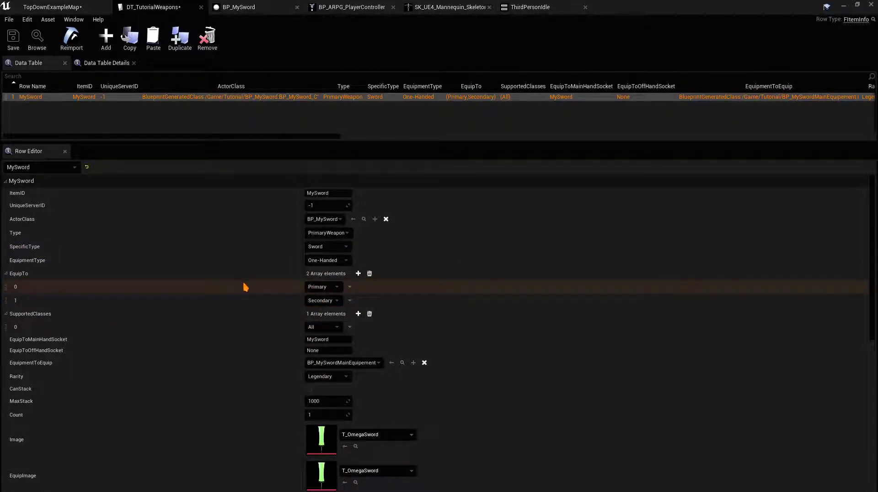
{"action": "left_click", "coordinate": [14, 39]}
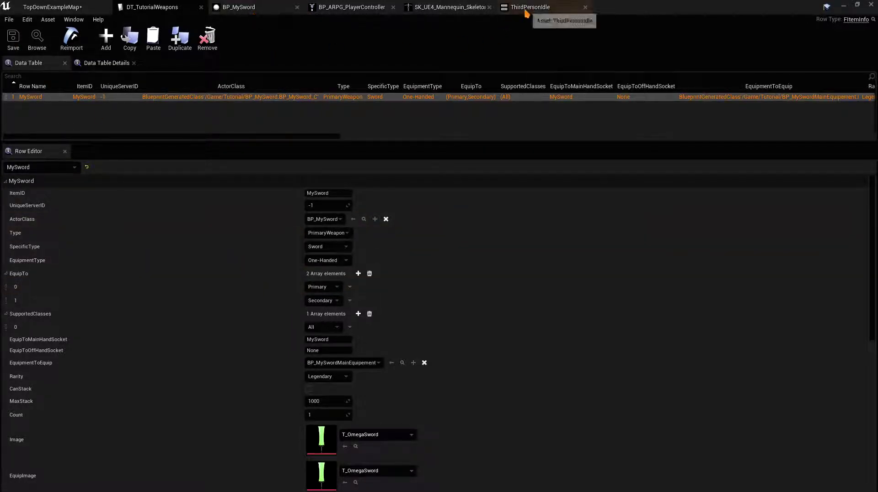
Step: Add a socket named MySword_Offhand to the hand_l bone in the ThirdPersonIdle skeleton tree
{"action": "left_click", "coordinate": [439, 9]}
{"action": "left_click", "coordinate": [525, 8]}
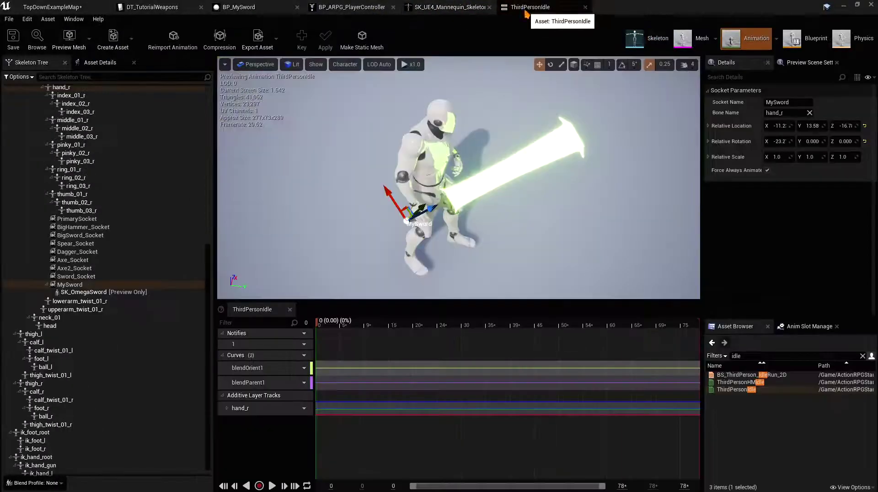
{"action": "left_click_drag", "start_coordinate": [570, 233], "coordinate": [461, 202], "text": "alt"}
{"action": "left_click", "coordinate": [396, 206]}
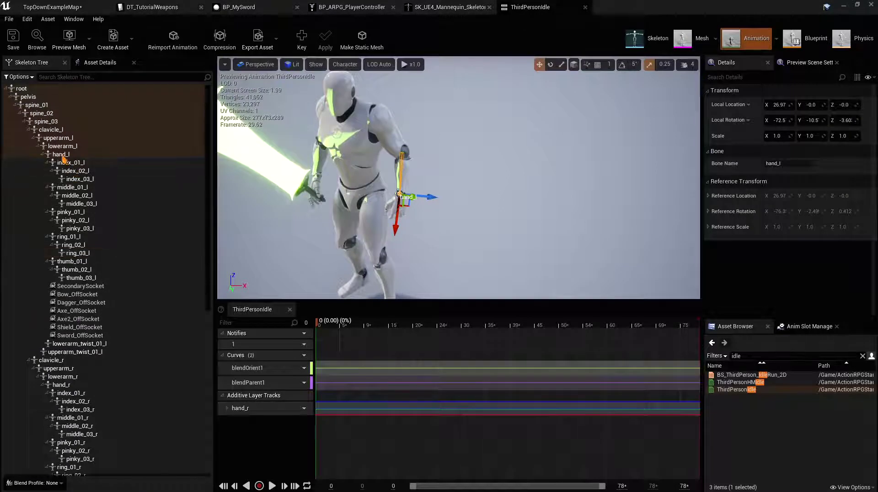
{"action": "right_click", "coordinate": [63, 157]}
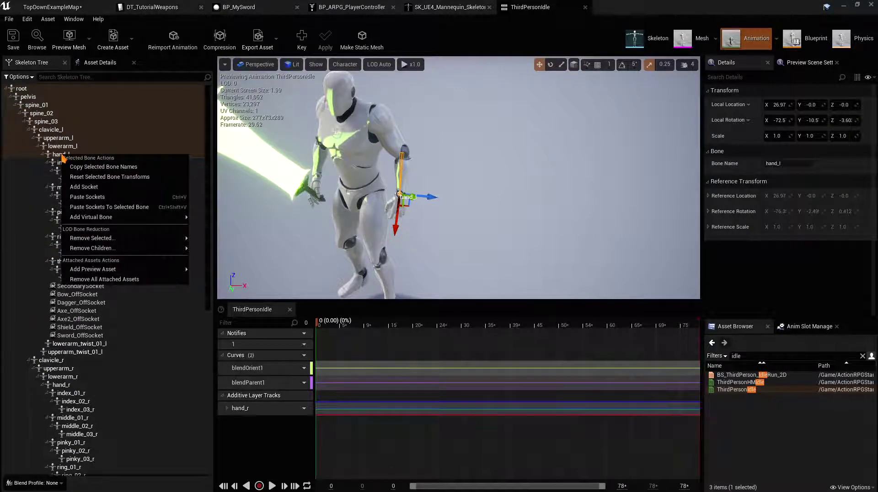
{"action": "left_click", "coordinate": [84, 186]}
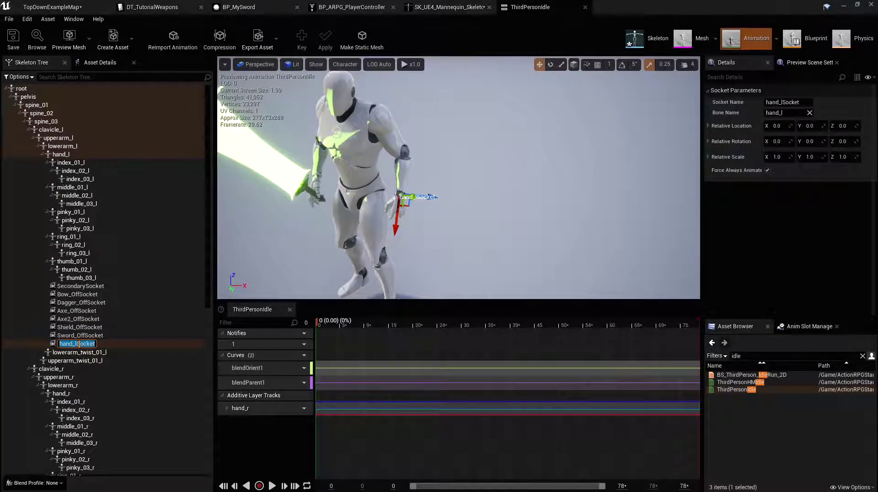
{"action": "type", "text": "M"}
{"action": "type", "text": "ySword"}
{"action": "type", "text": "_"}
{"action": "type", "text": "Offfhand"}
{"action": "key", "text": "Return"}
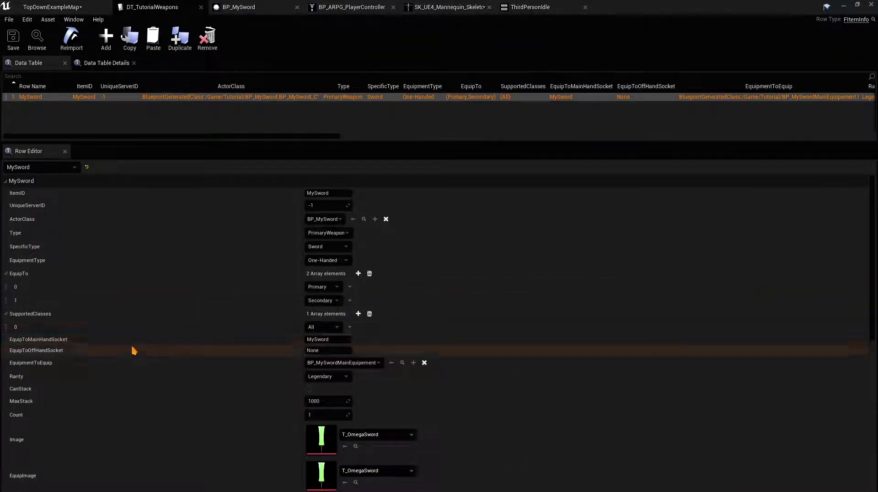
Step: Set EquipToOffHandSocket to MySword_Offhand in the MySword row of DT_TutorialWeapons and save the table
{"action": "left_click", "coordinate": [316, 350]}
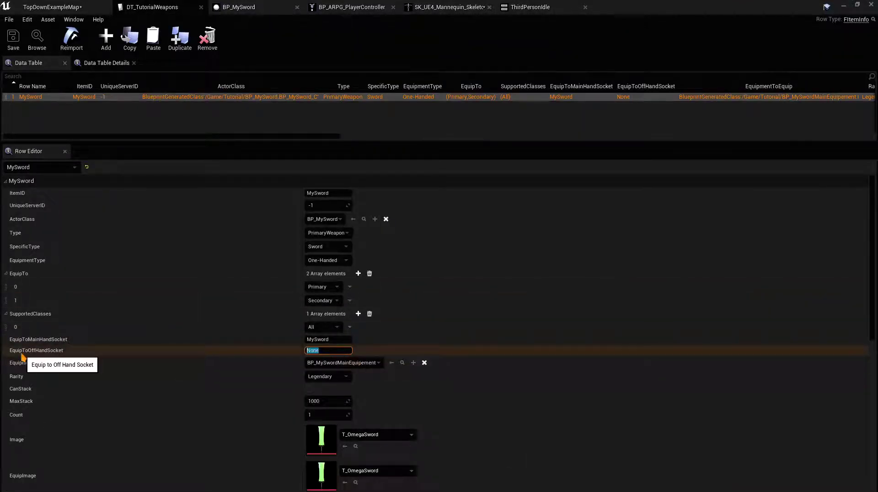
{"action": "type", "text": "MySword_Offhand"}
{"action": "key", "text": "Return"}
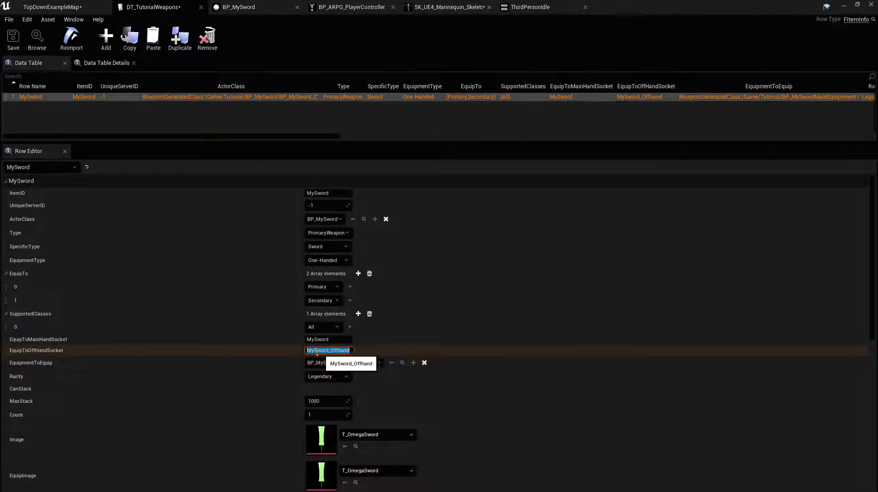
{"action": "key", "text": "ctrl+s"}
Step: Attach SK_OmegaSword as a preview asset to the MySword_Offhand socket in ThirdPersonIdle
{"action": "left_click", "coordinate": [546, 7]}
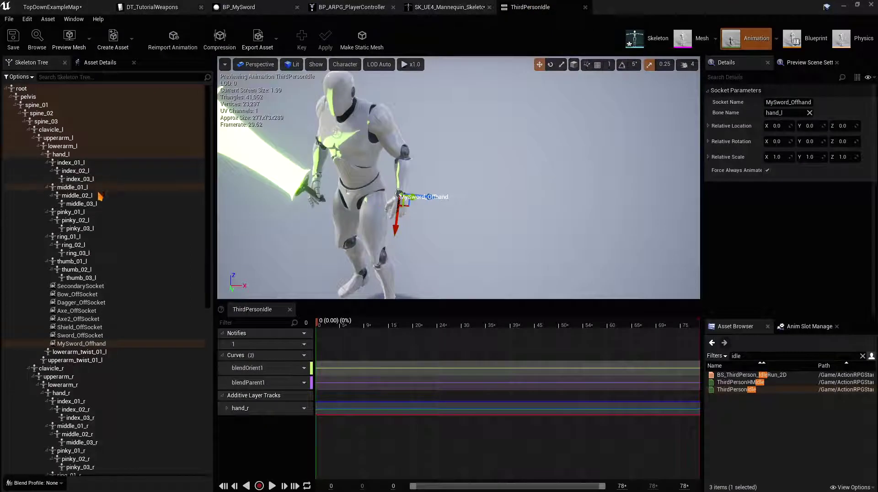
{"action": "scroll", "coordinate": [83, 231], "scroll_direction": "down", "scroll_amount": 2}
{"action": "right_click", "coordinate": [80, 317]}
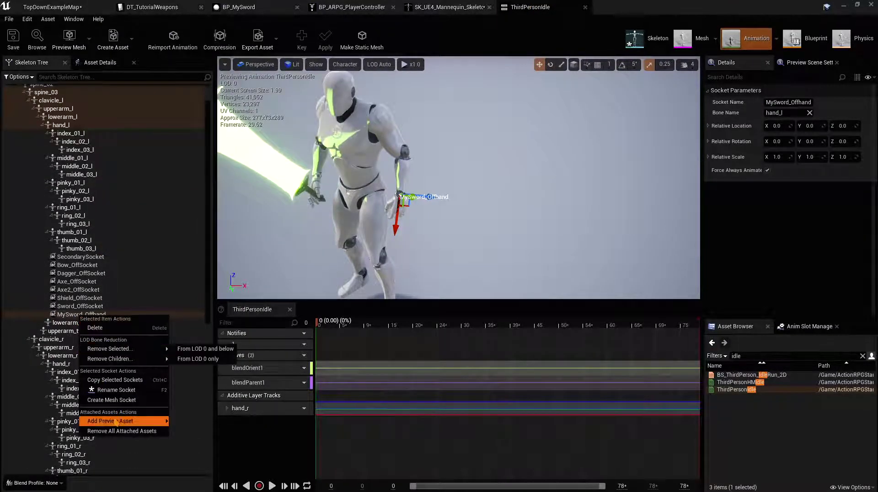
{"action": "mouse_move", "coordinate": [116, 421]}
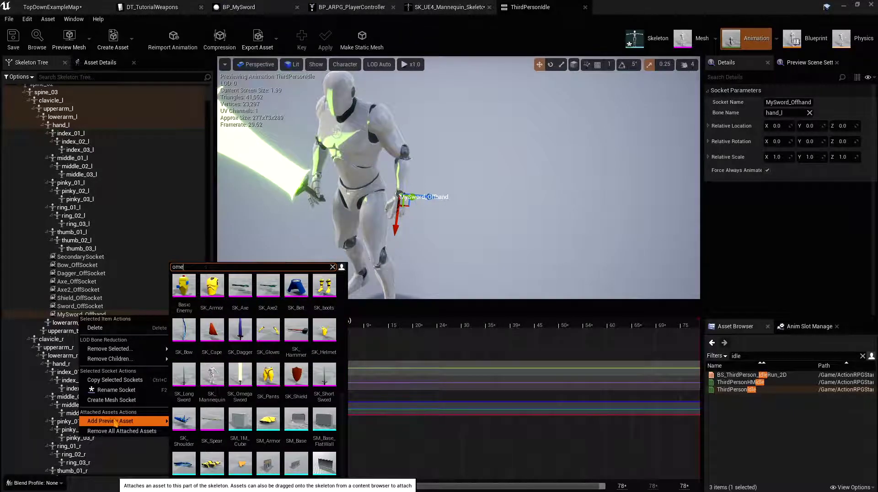
{"action": "left_click", "coordinate": [184, 286]}
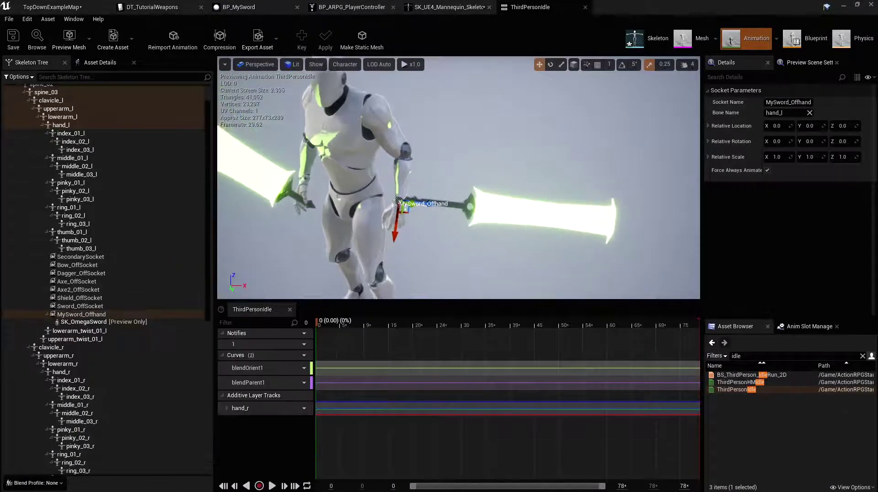
Step: Fit the MySword_Offhand socket to the left hand, rotated about 142.5 in X and located at about X 11.1, Y -15.8, Z 10.9
{"action": "key", "text": "e"}
{"action": "left_click_drag", "start_coordinate": [402, 203], "coordinate": [439, 198]}
{"action": "key", "text": "w"}
{"action": "left_click_drag", "start_coordinate": [377, 197], "coordinate": [388, 215]}
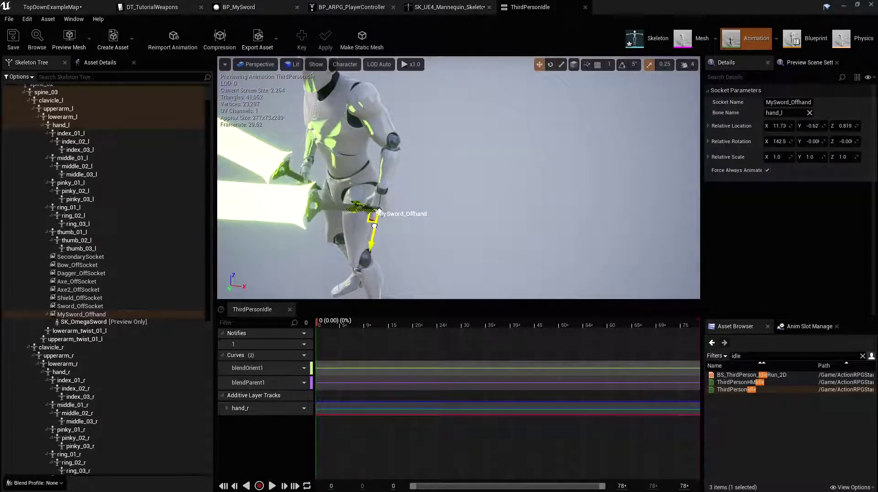
{"action": "right_click_drag", "start_coordinate": [457, 183], "coordinate": [522, 163]}
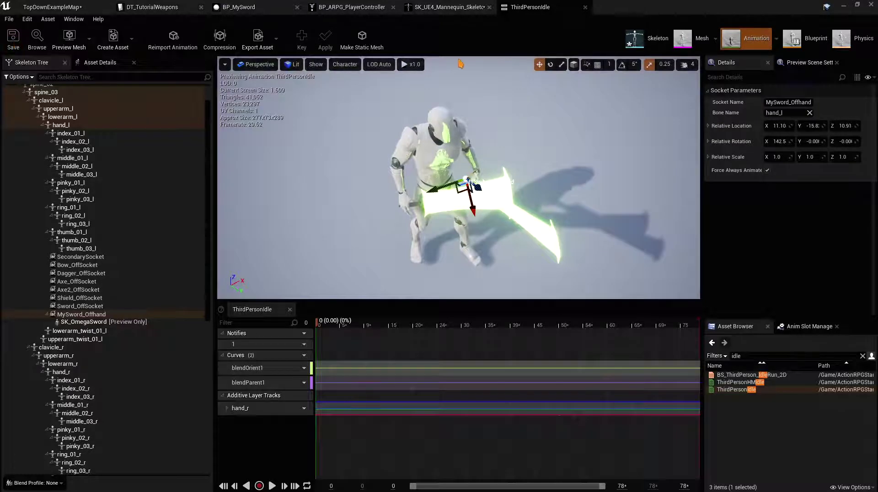
Step: Place a second BP_MySword beside the first in TopDownExampleMap and start a play preview
{"action": "left_click", "coordinate": [53, 7]}
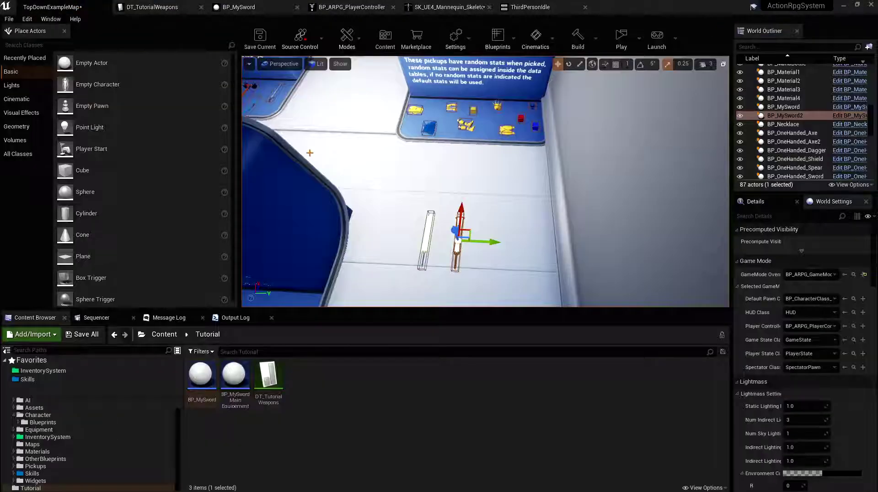
{"action": "left_click", "coordinate": [621, 36]}
{"action": "left_click", "coordinate": [725, 261]}
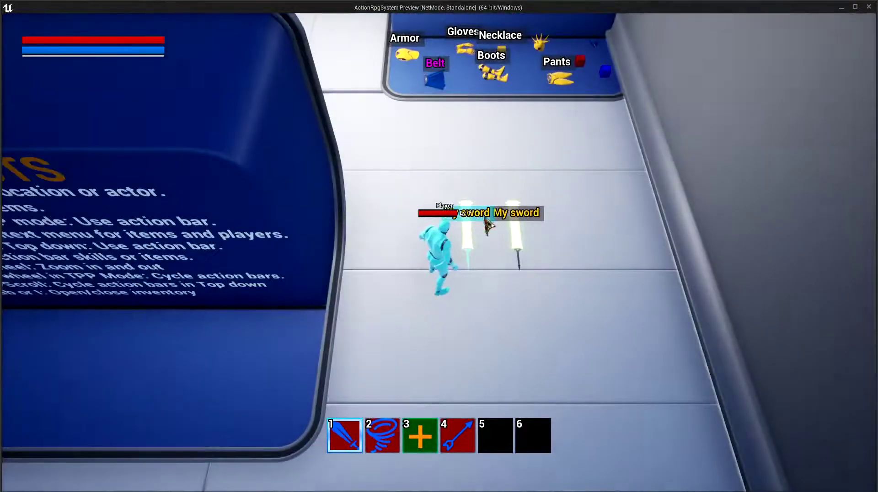
Step: Pick up both swords in the preview and equip one in the primary and one in the secondary weapon slot
{"action": "left_click", "coordinate": [490, 213]}
{"action": "key", "text": "i"}
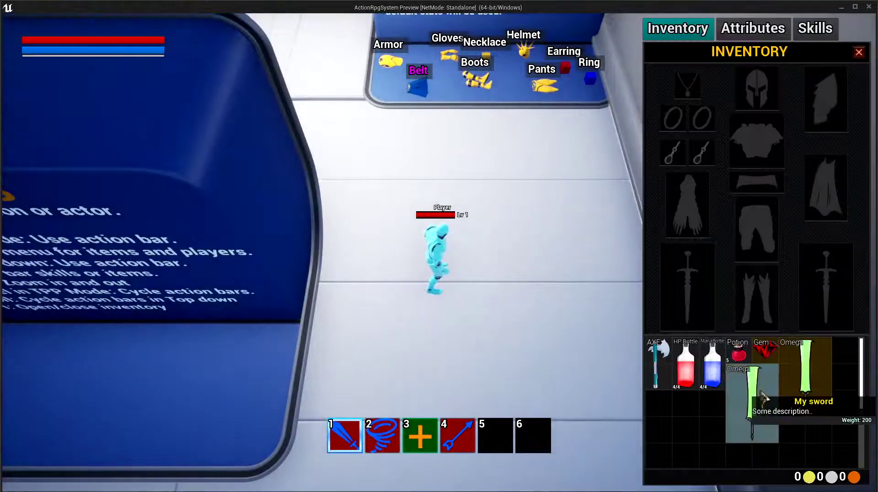
{"action": "left_click_drag", "start_coordinate": [764, 400], "coordinate": [658, 303]}
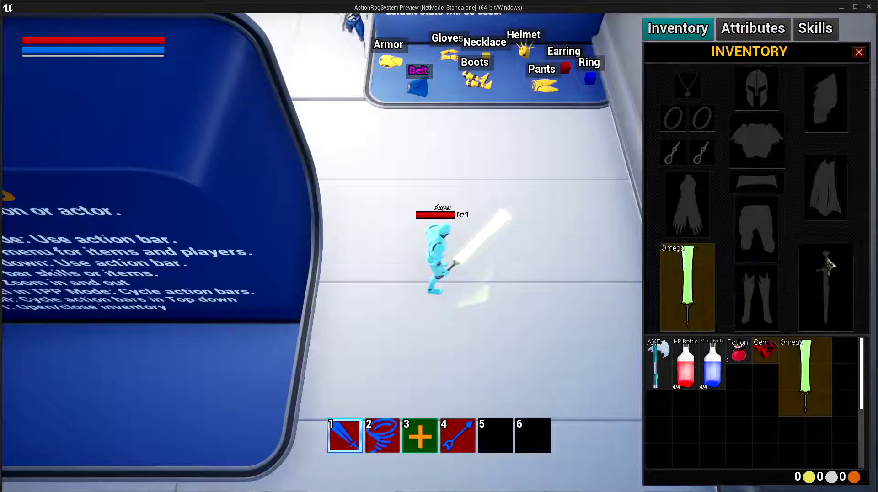
{"action": "left_click_drag", "start_coordinate": [805, 379], "coordinate": [826, 298]}
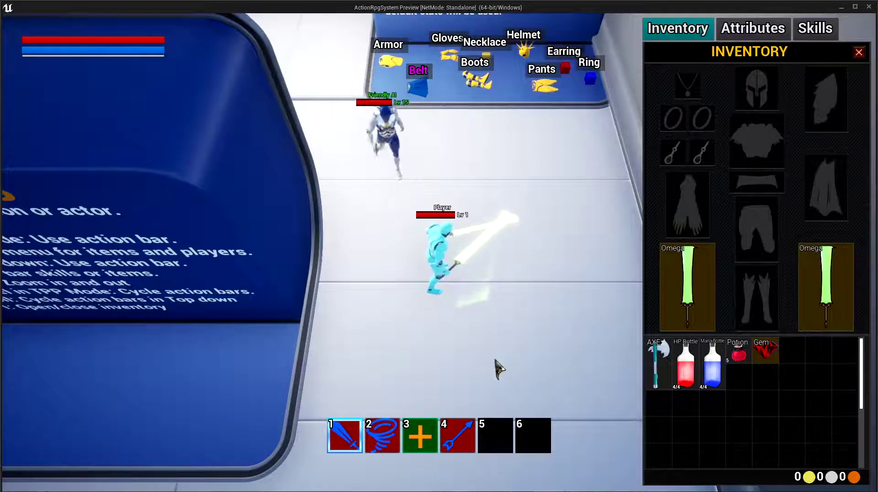
Step: Try out the character wielding both Omega swords in the play preview and end the preview
{"action": "left_click", "coordinate": [429, 352]}
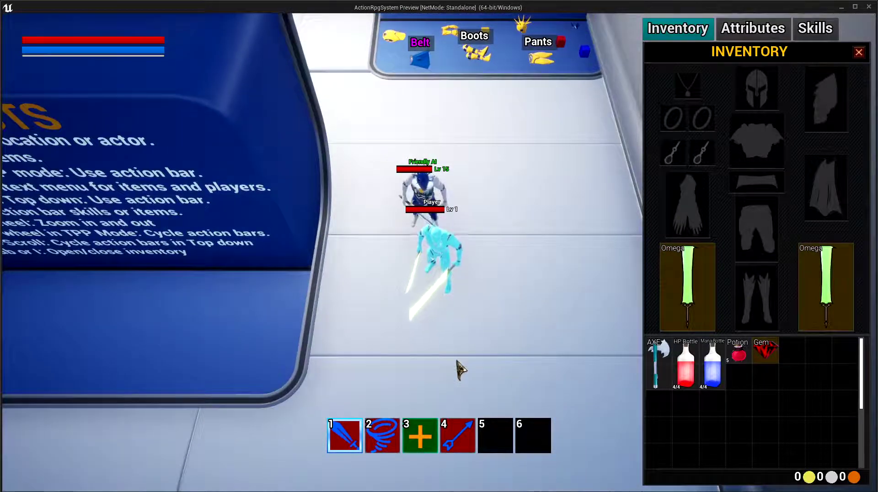
{"action": "left_click", "coordinate": [473, 298]}
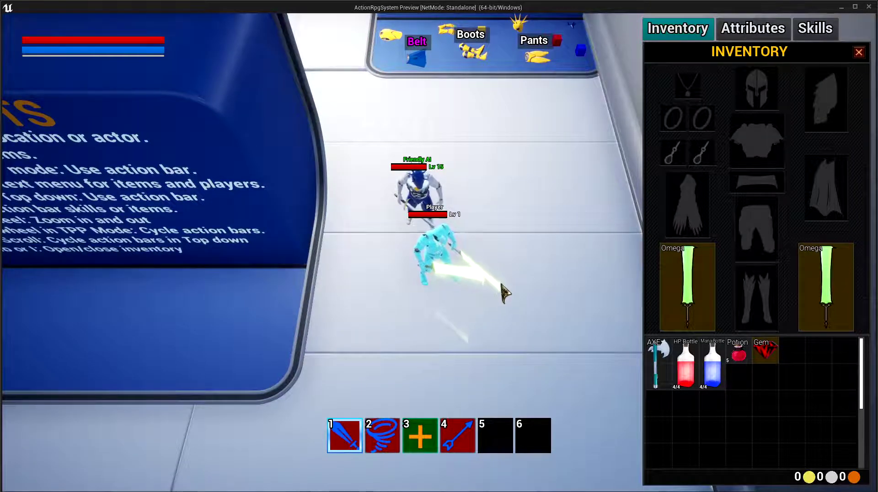
{"action": "mouse_move", "coordinate": [678, 288]}
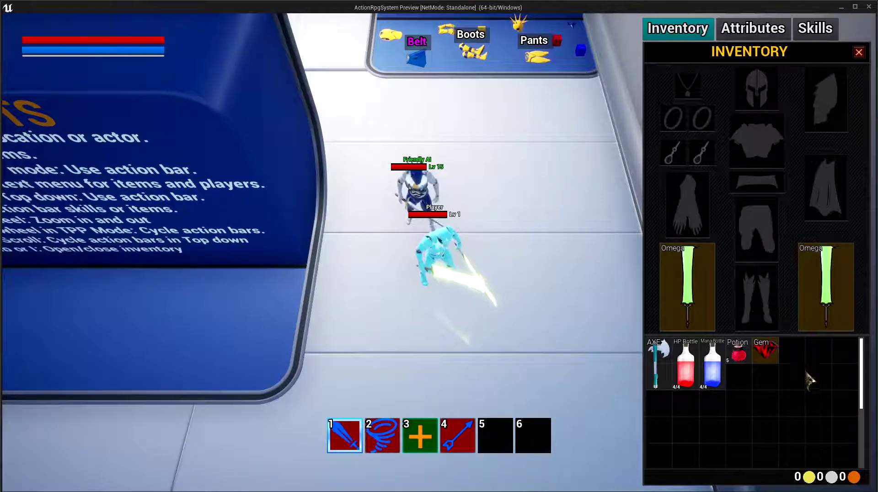
{"action": "key", "text": "Escape"}
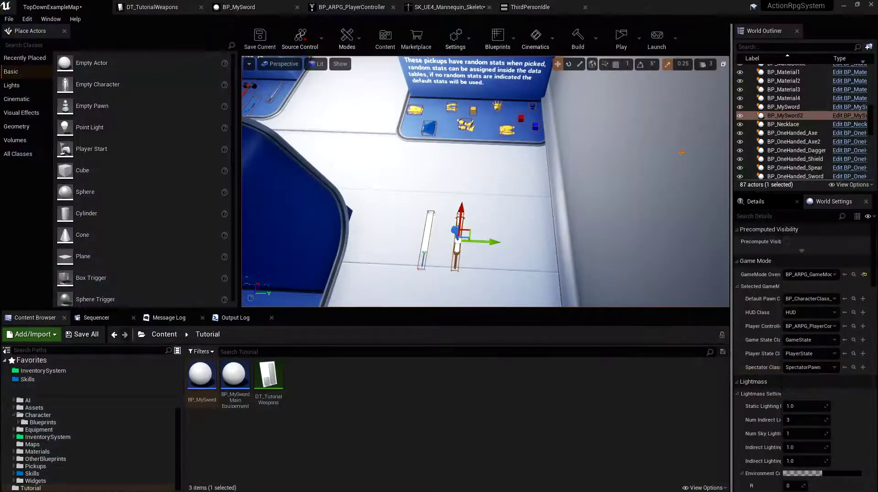
Step: In DT_TutorialWeapons, add an ItemStats entry to the MySword row: BONUS ATTACK with MinValue 100 and MaxValue 120
{"action": "left_click", "coordinate": [151, 7]}
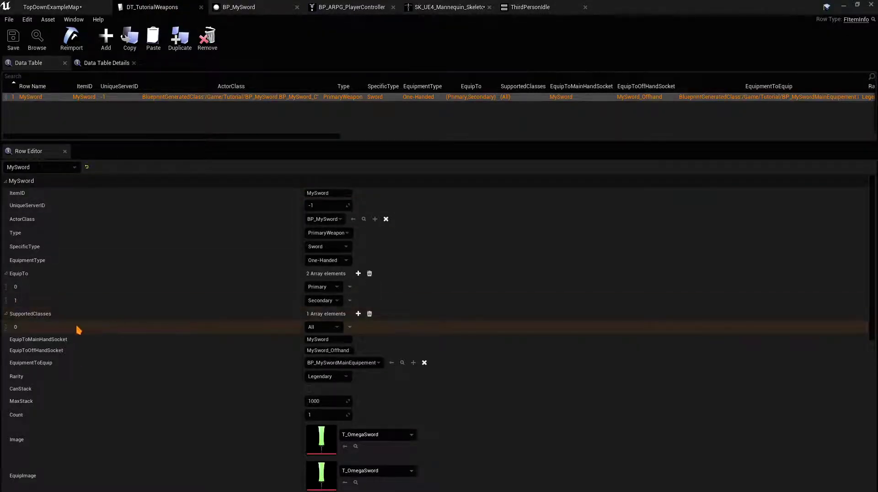
{"action": "scroll", "coordinate": [51, 329], "scroll_direction": "down", "scroll_amount": 3}
{"action": "scroll", "coordinate": [52, 330], "scroll_direction": "down", "scroll_amount": 8}
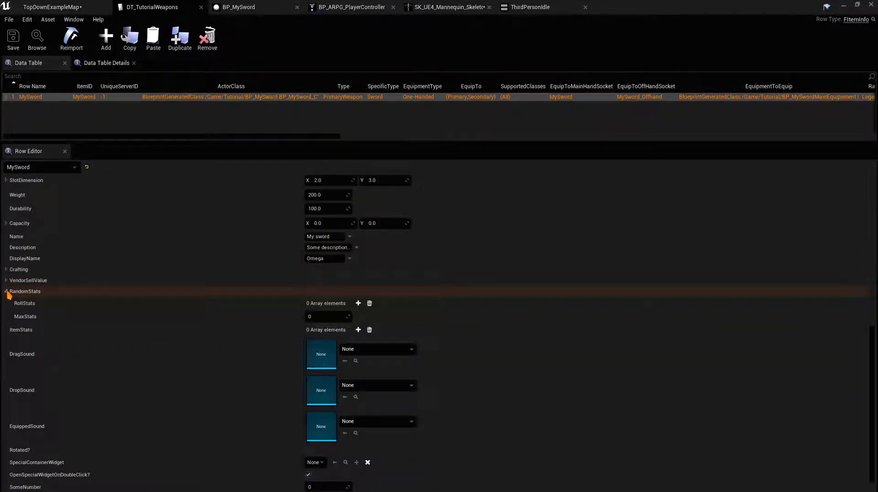
{"action": "left_click", "coordinate": [6, 291]}
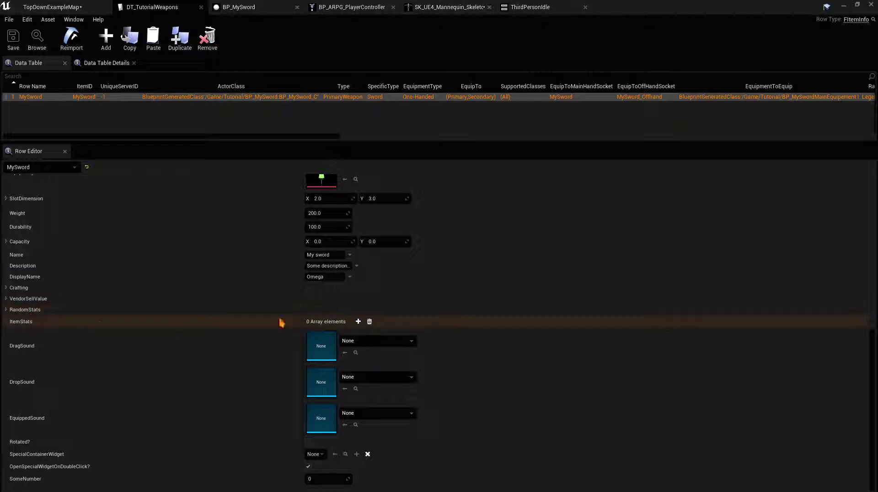
{"action": "left_click", "coordinate": [358, 322]}
{"action": "left_click", "coordinate": [12, 334]}
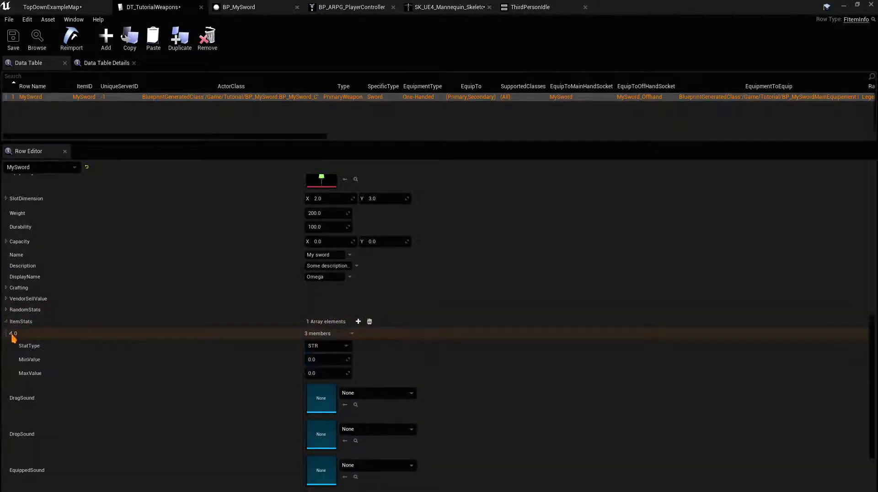
{"action": "scroll", "coordinate": [13, 337], "scroll_direction": "down", "scroll_amount": 1}
{"action": "left_click", "coordinate": [326, 316]}
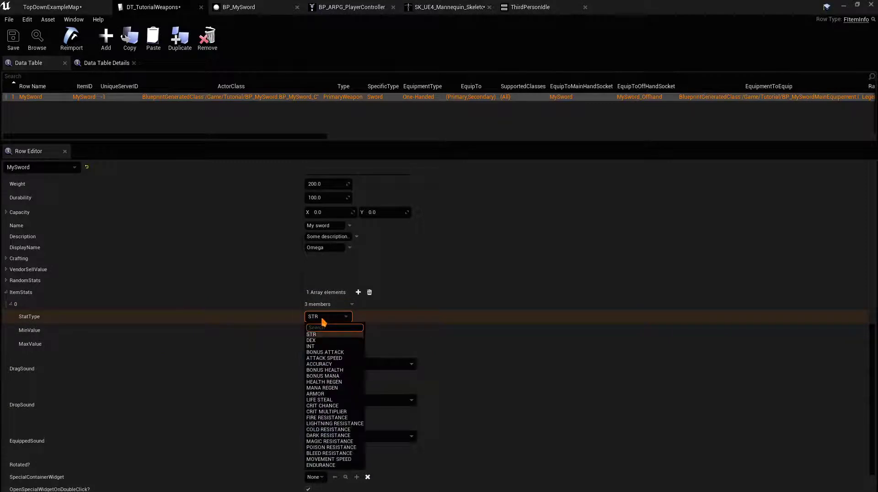
{"action": "left_click", "coordinate": [326, 352]}
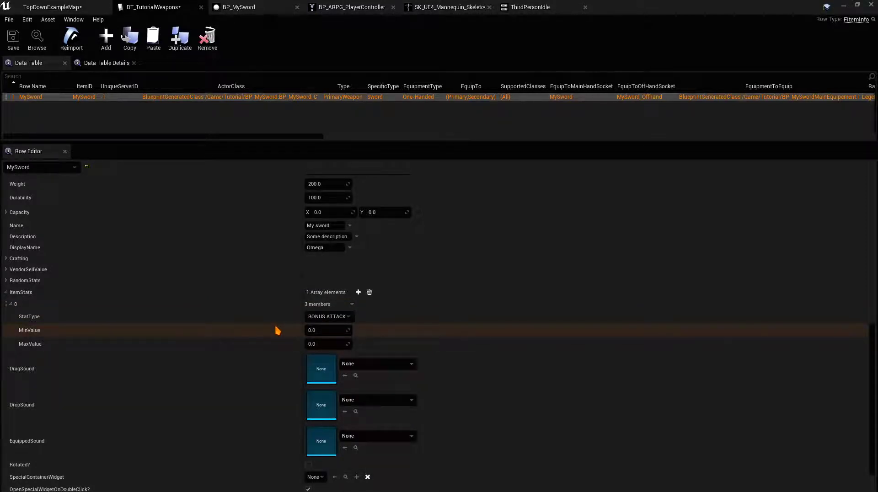
{"action": "left_click", "coordinate": [328, 330]}
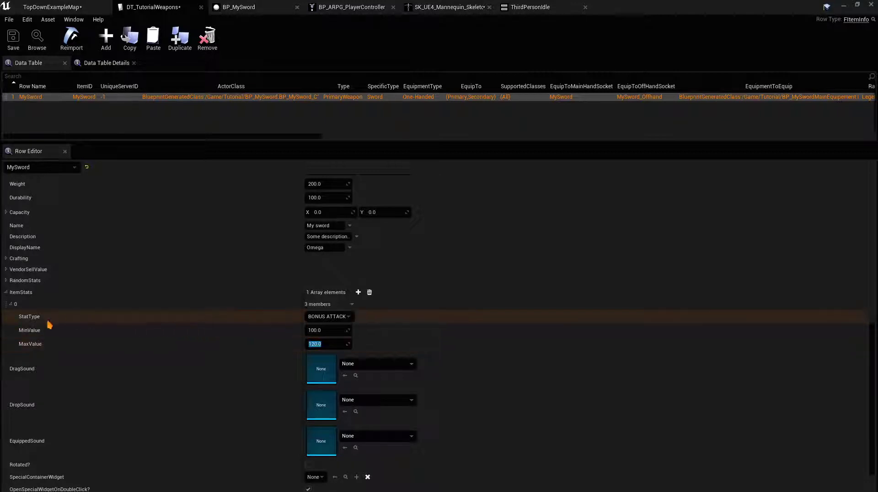
{"action": "left_click", "coordinate": [11, 304]}
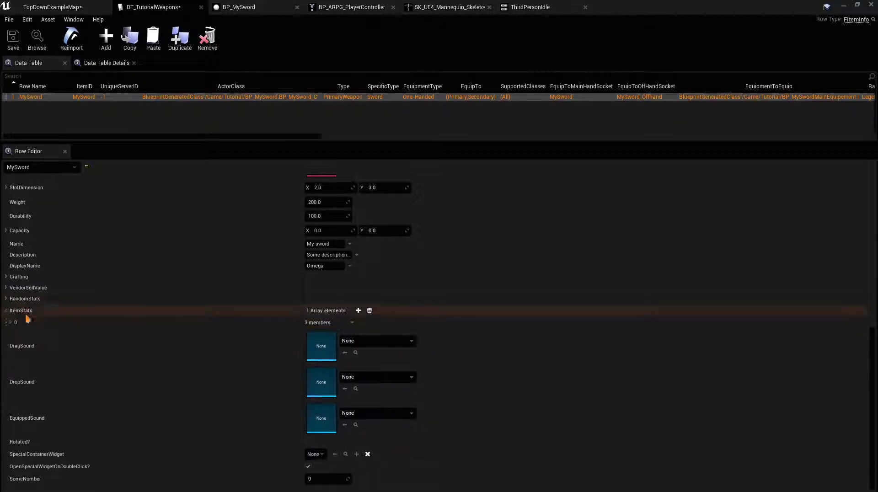
Step: Add a second ItemStats entry to MySword for STR with MinValue and MaxValue 20, and save the data table
{"action": "left_click", "coordinate": [358, 310]}
{"action": "left_click", "coordinate": [11, 333]}
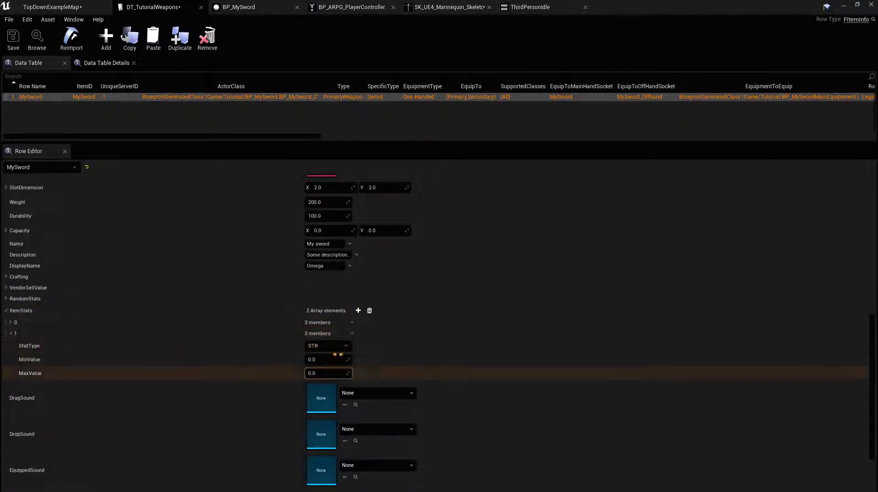
{"action": "scroll", "coordinate": [41, 347], "scroll_direction": "down", "scroll_amount": 1}
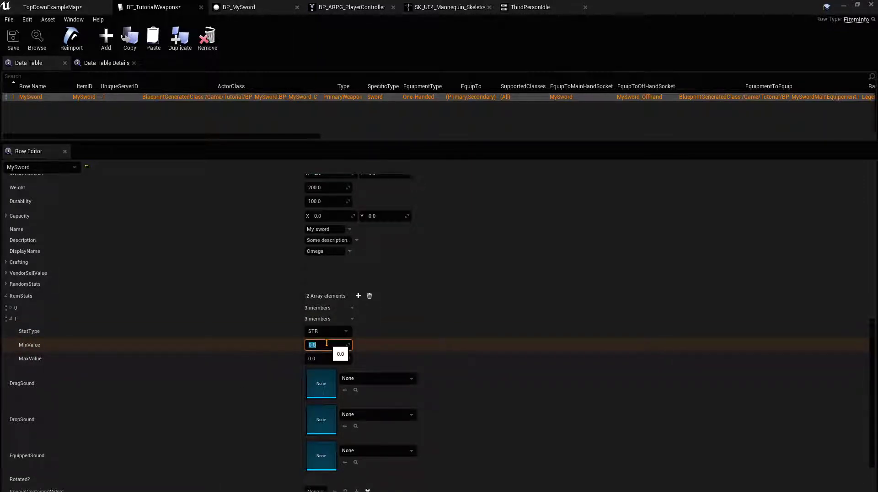
{"action": "left_click", "coordinate": [326, 359]}
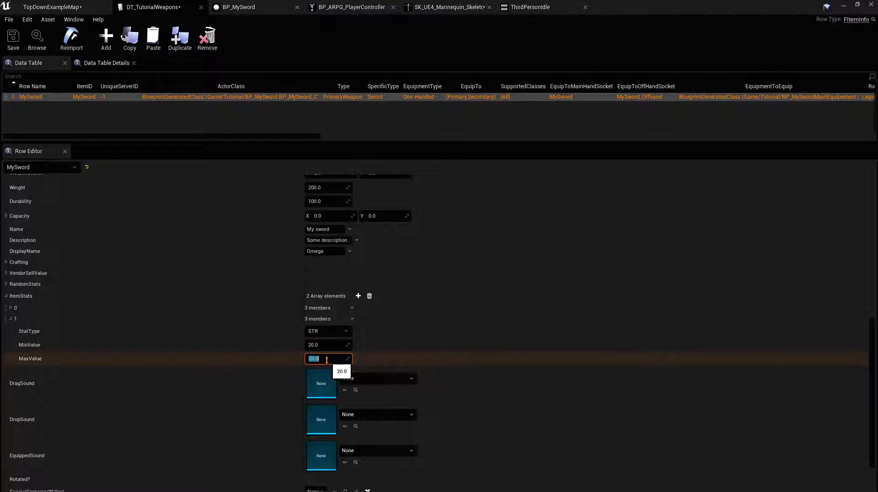
{"action": "left_click", "coordinate": [245, 351]}
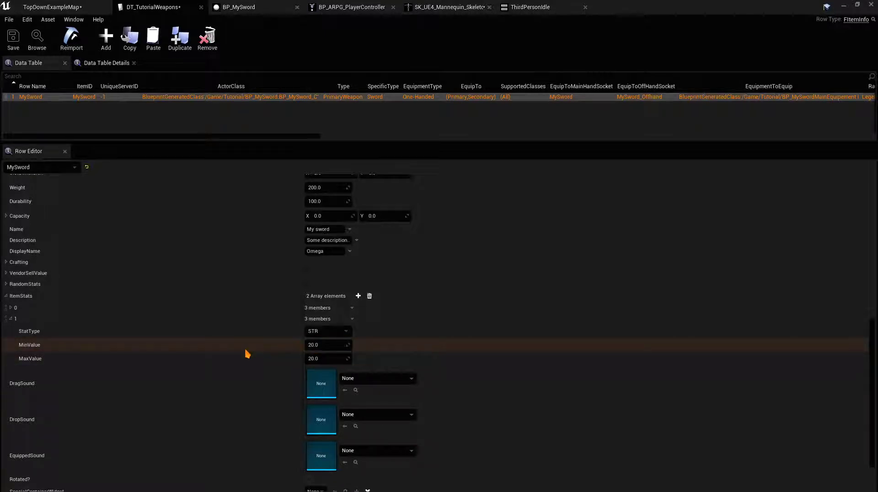
{"action": "left_click", "coordinate": [15, 43]}
Step: Play TopDownExampleMap, pick up both swords and examine their item stats in the inventory
{"action": "left_click", "coordinate": [55, 7]}
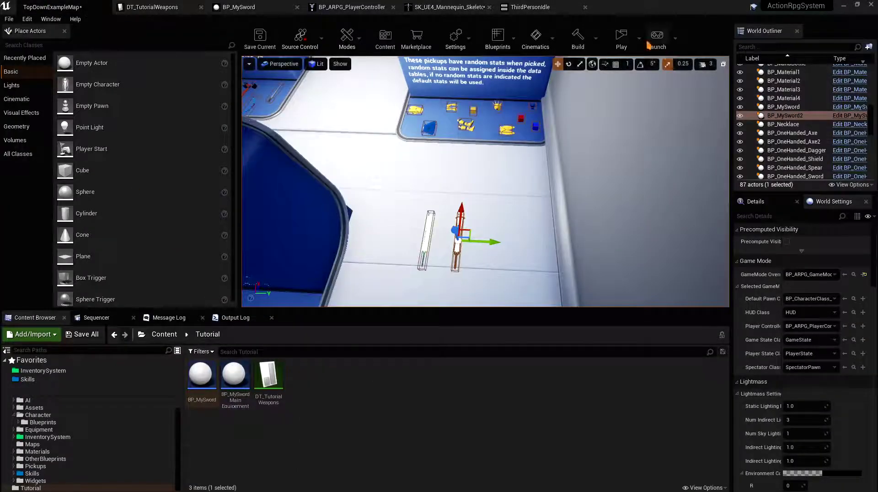
{"action": "left_click", "coordinate": [622, 37]}
{"action": "left_click", "coordinate": [572, 177]}
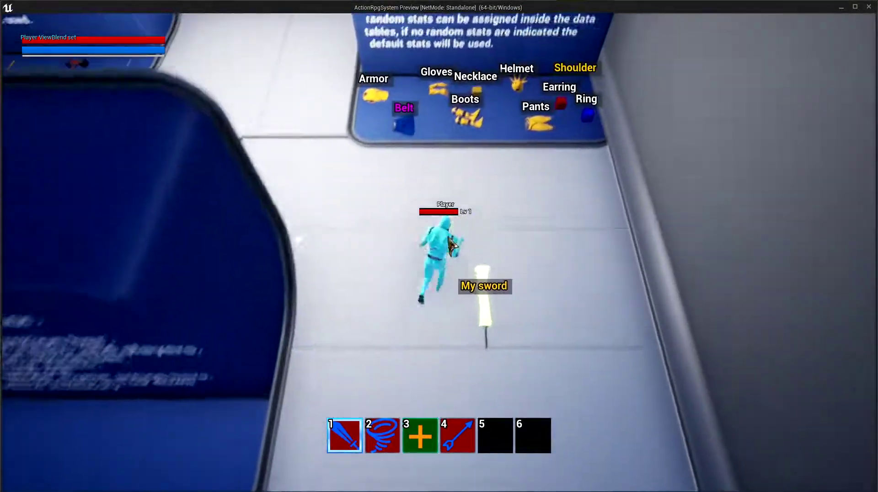
{"action": "key", "text": "i"}
{"action": "mouse_move", "coordinate": [823, 382]}
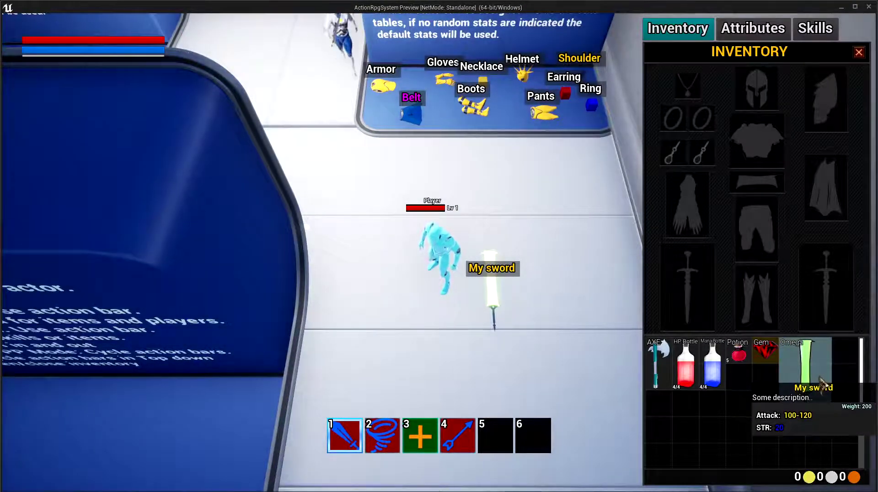
{"action": "left_click", "coordinate": [498, 274]}
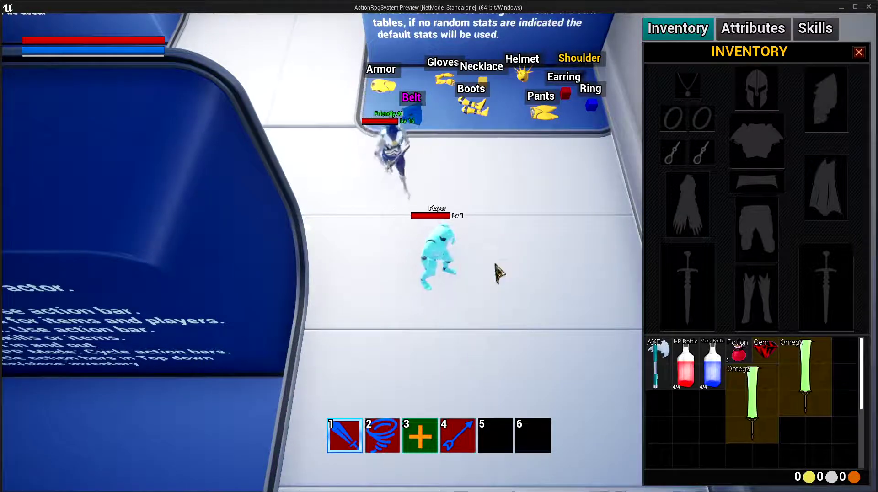
{"action": "mouse_move", "coordinate": [795, 394]}
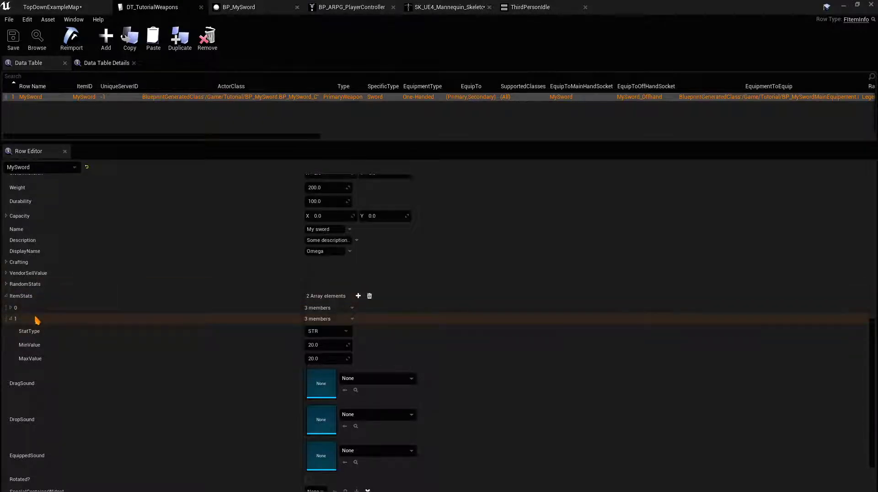
Step: Add a RollStats entry under MySword's RandomStats in DT_TutorialWeapons: BONUS ATTACK with MinValue 100 and MaxValue 150
{"action": "left_click", "coordinate": [11, 319]}
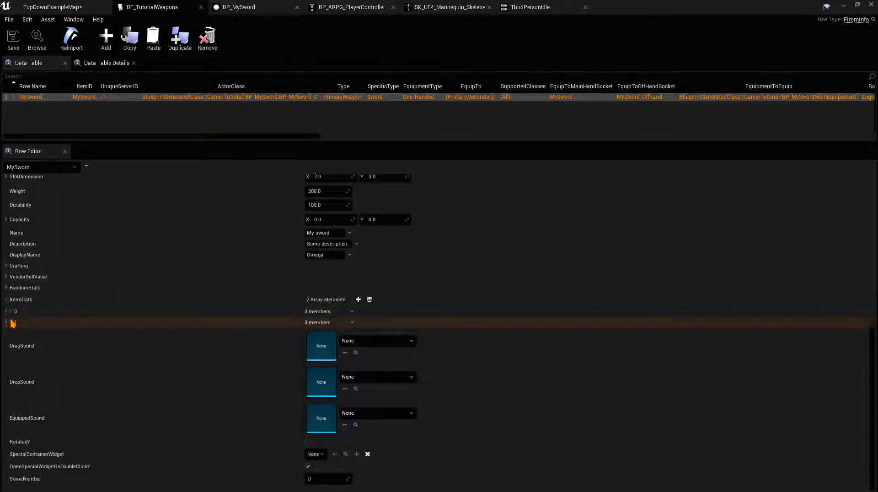
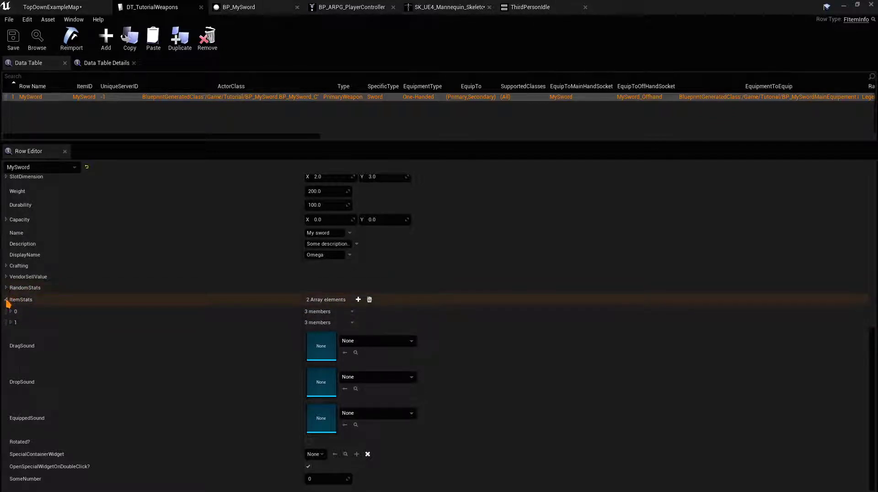
{"action": "left_click", "coordinate": [6, 299]}
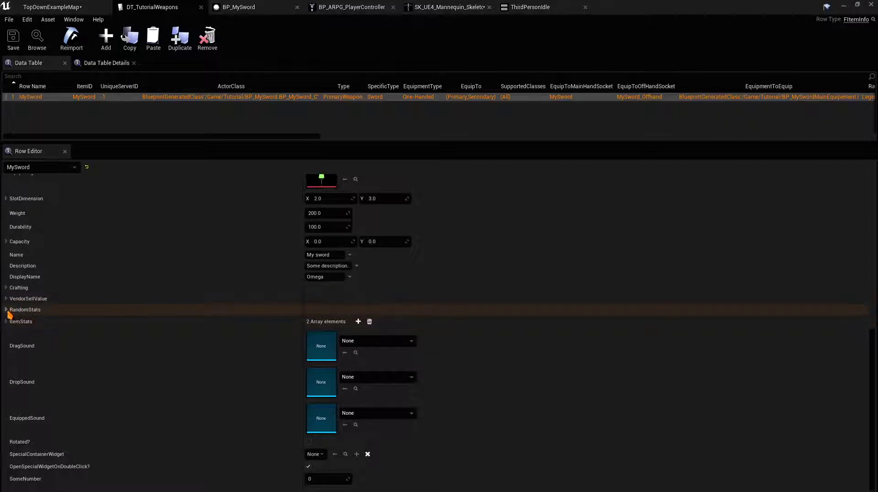
{"action": "left_click", "coordinate": [7, 310]}
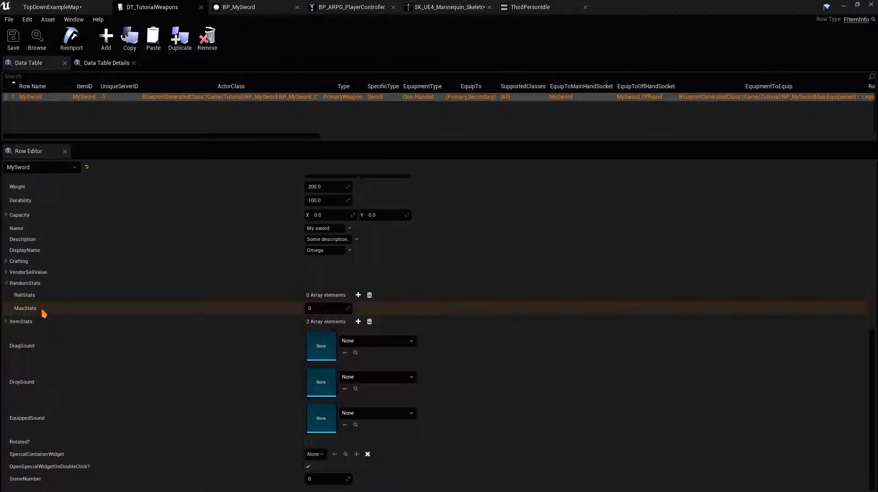
{"action": "left_click", "coordinate": [358, 295]}
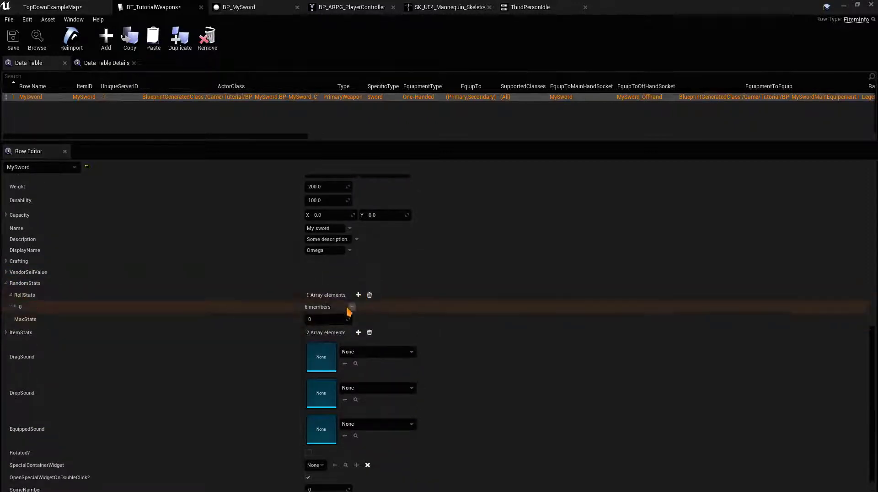
{"action": "left_click", "coordinate": [15, 307]}
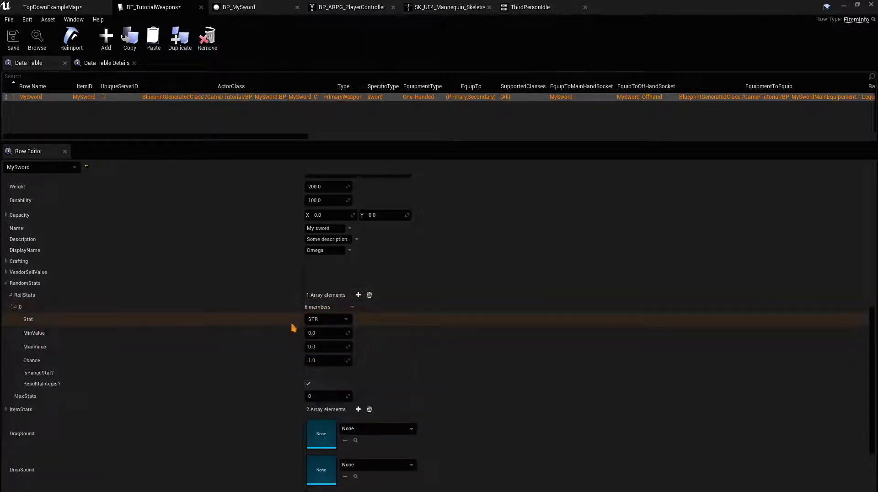
{"action": "left_click", "coordinate": [323, 319]}
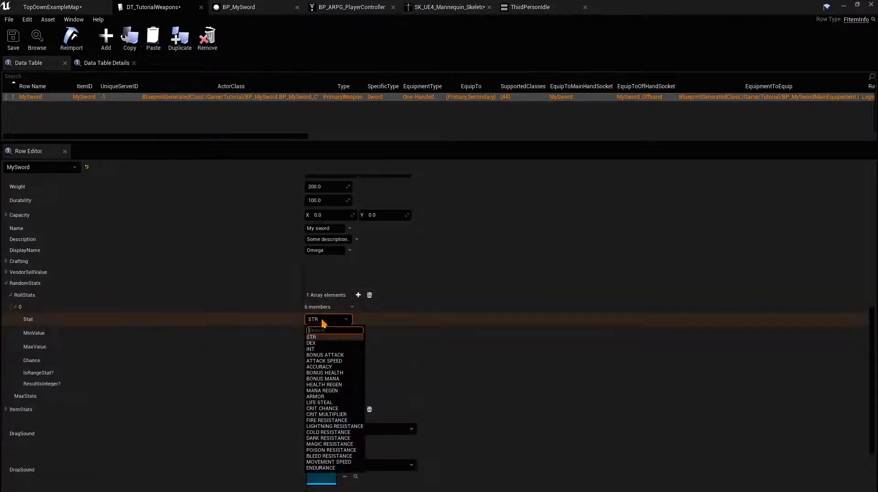
{"action": "left_click", "coordinate": [327, 355]}
{"action": "scroll", "coordinate": [249, 346], "scroll_direction": "down", "scroll_amount": 1}
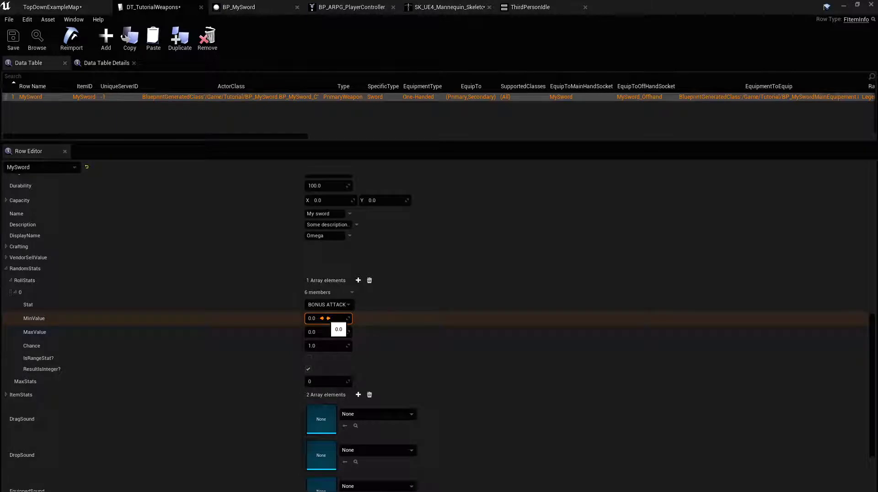
{"action": "left_click", "coordinate": [325, 318]}
{"action": "key", "text": "Return"}
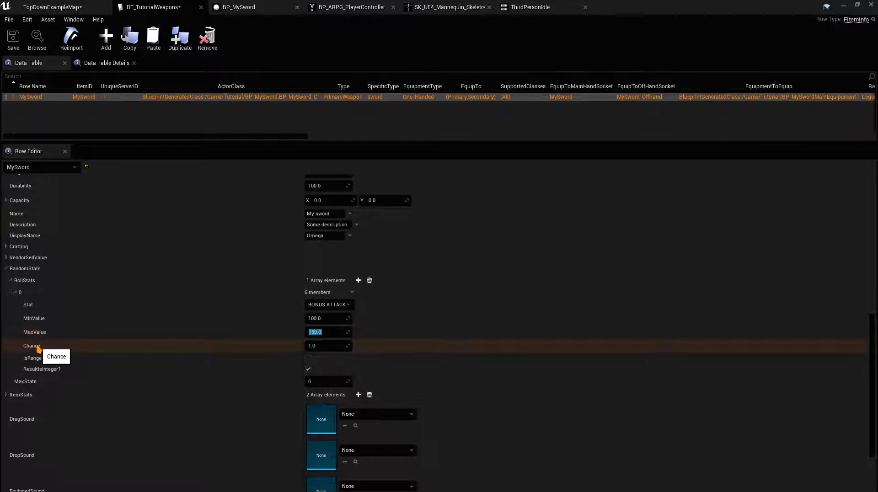
Step: Set the roll stat's Chance to 100, enable IsRangeStat, and set MaxStats to 3
{"action": "left_click", "coordinate": [311, 345]}
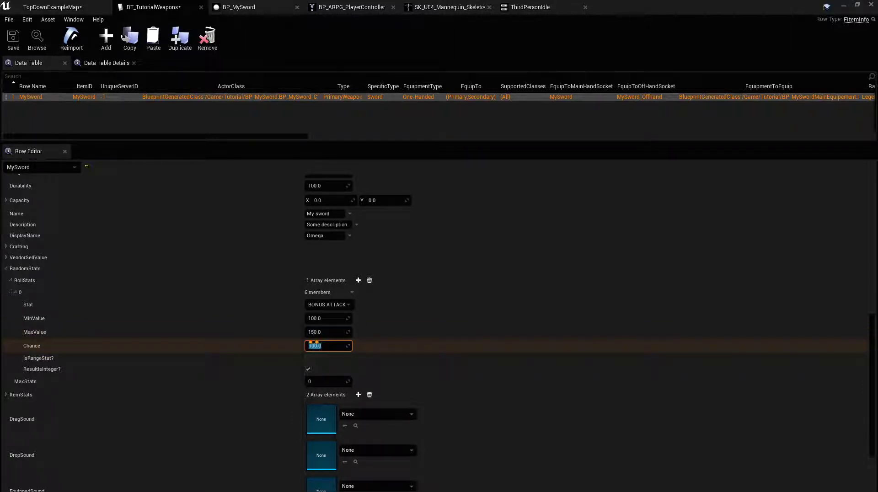
{"action": "scroll", "coordinate": [190, 355], "scroll_direction": "down", "scroll_amount": 1}
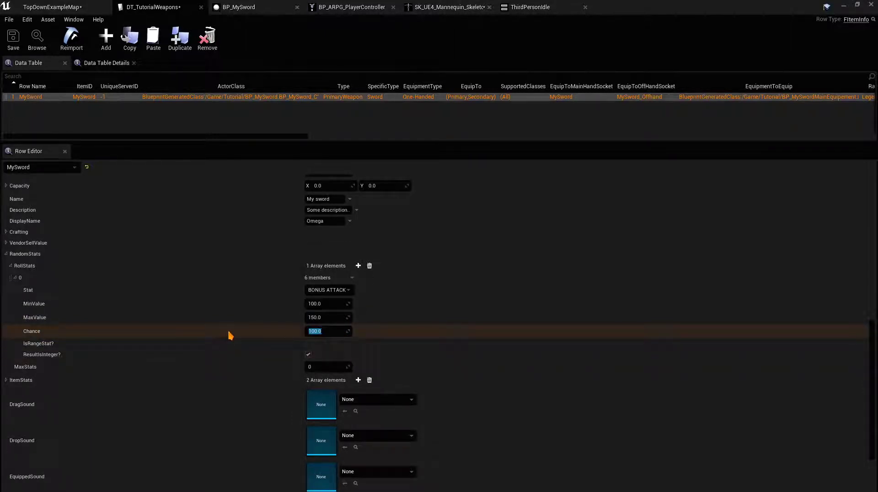
{"action": "scroll", "coordinate": [230, 335], "scroll_direction": "down", "scroll_amount": 1}
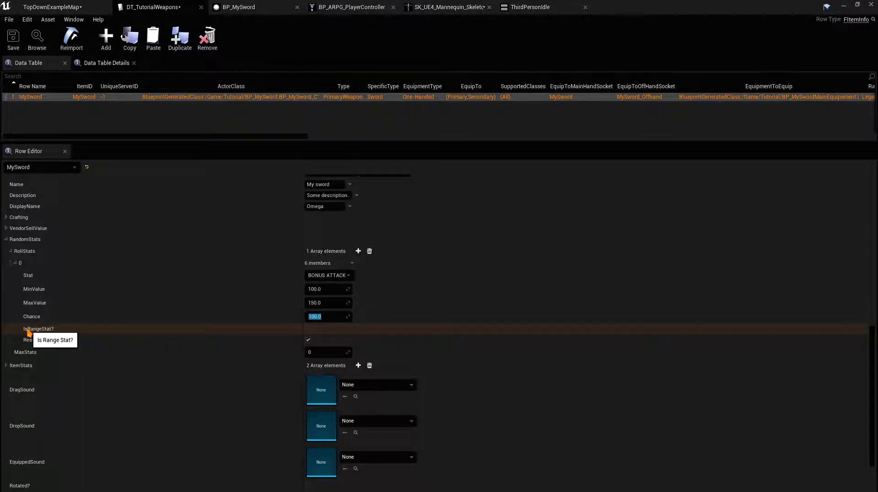
{"action": "left_click", "coordinate": [308, 329]}
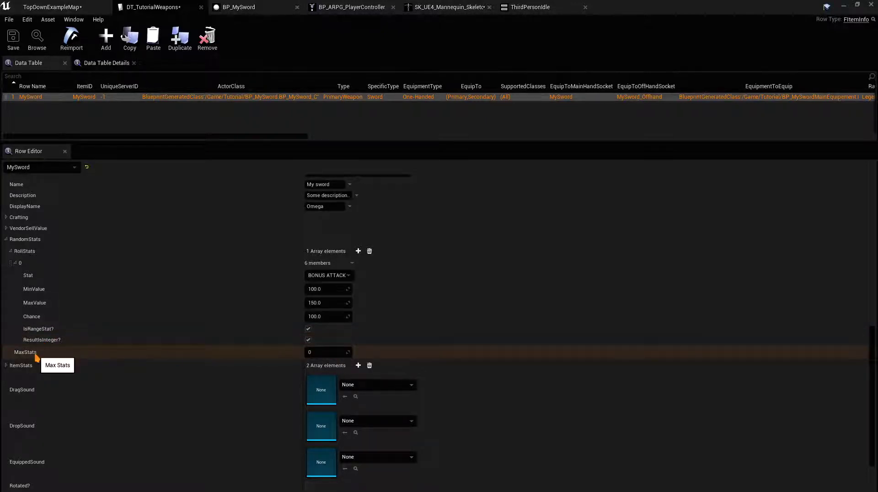
{"action": "type", "text": "3"}
{"action": "key", "text": "Return"}
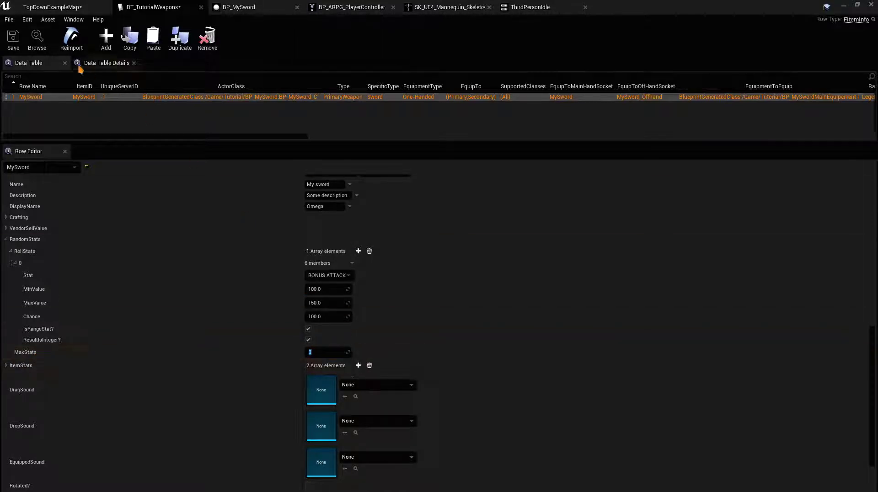
Step: Save the data table, play TopDownExampleMap, pick up both swords and examine their rolled stats in the inventory
{"action": "left_click", "coordinate": [13, 39]}
{"action": "left_click", "coordinate": [63, 8]}
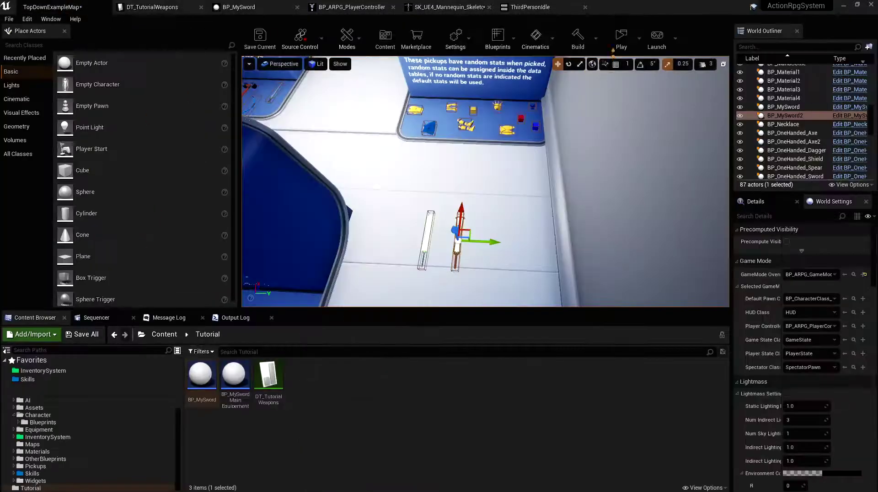
{"action": "left_click", "coordinate": [621, 40]}
{"action": "left_click", "coordinate": [602, 250]}
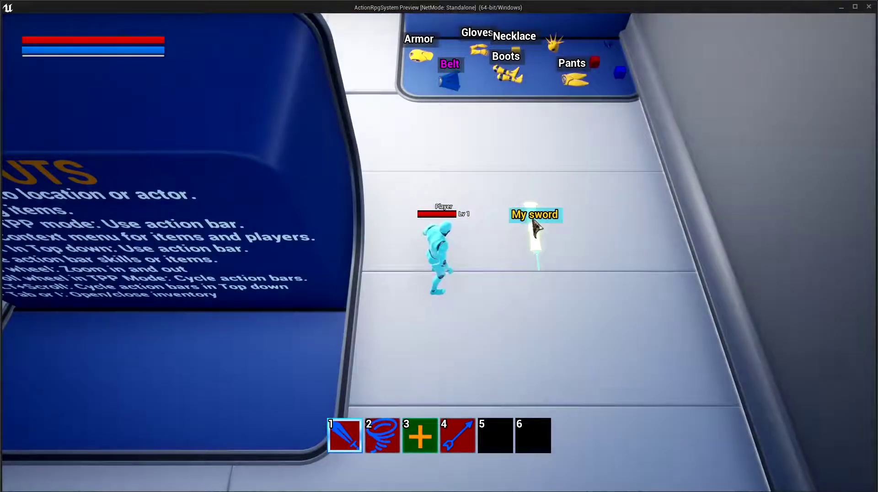
{"action": "left_click", "coordinate": [533, 220]}
{"action": "left_click", "coordinate": [439, 299]}
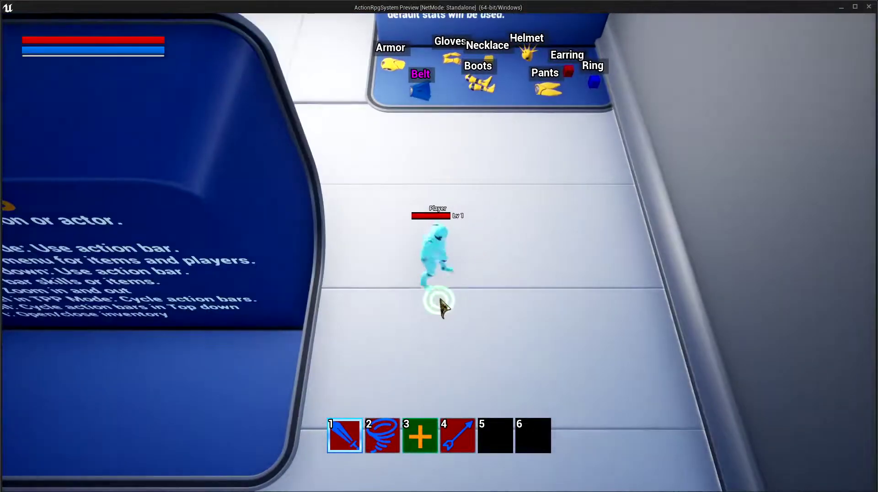
{"action": "key", "text": "Tab"}
{"action": "mouse_move", "coordinate": [750, 392]}
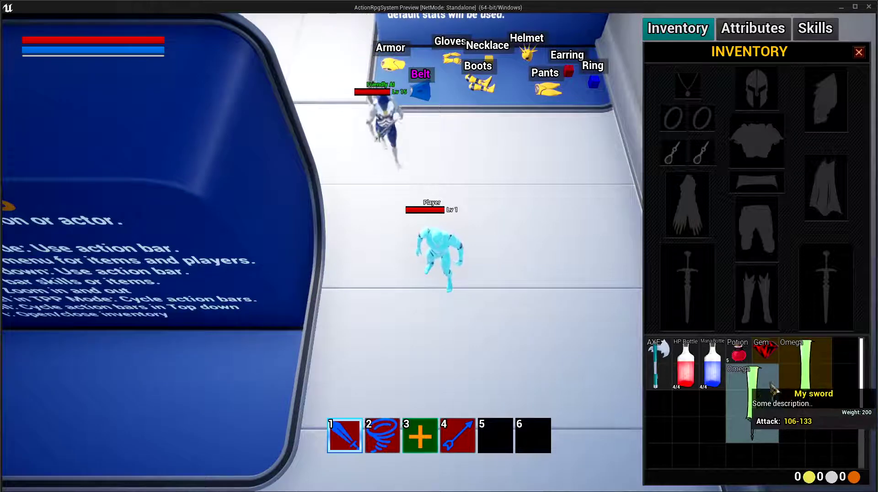
{"action": "mouse_move", "coordinate": [794, 380]}
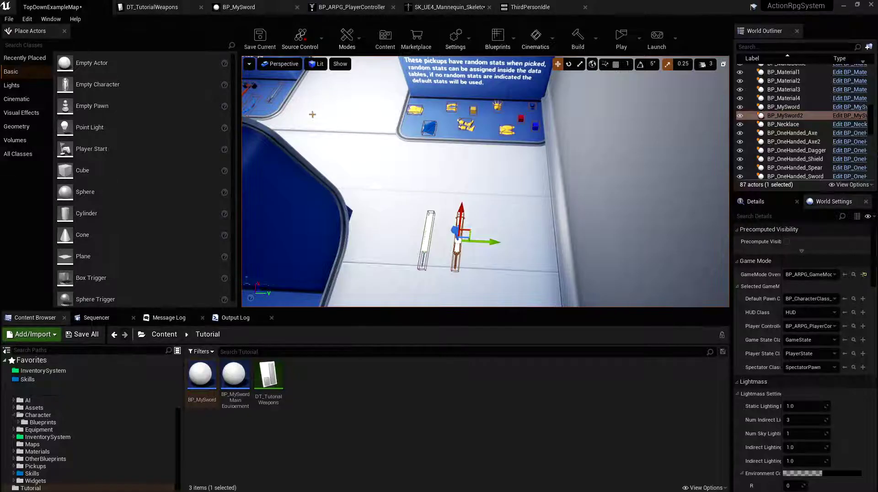
Step: Check the Randomize Stats option on the PickupComponent of BP_MySword
{"action": "left_click", "coordinate": [242, 7]}
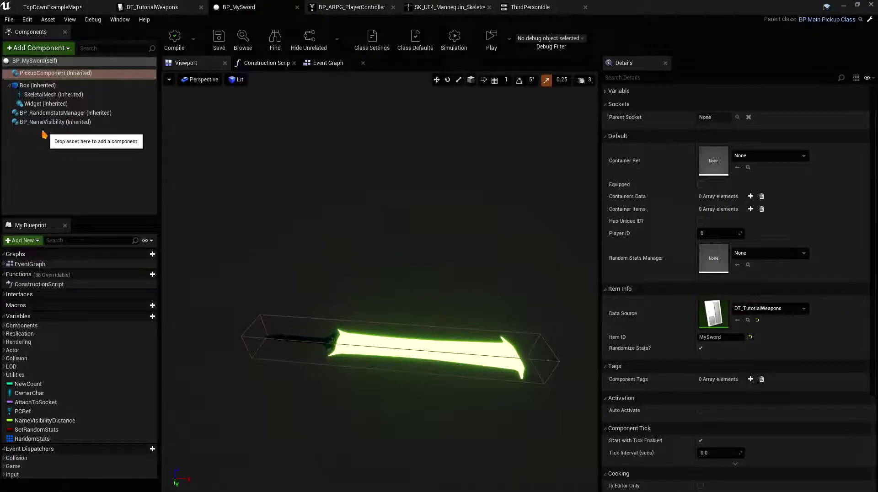
{"action": "left_click", "coordinate": [45, 73]}
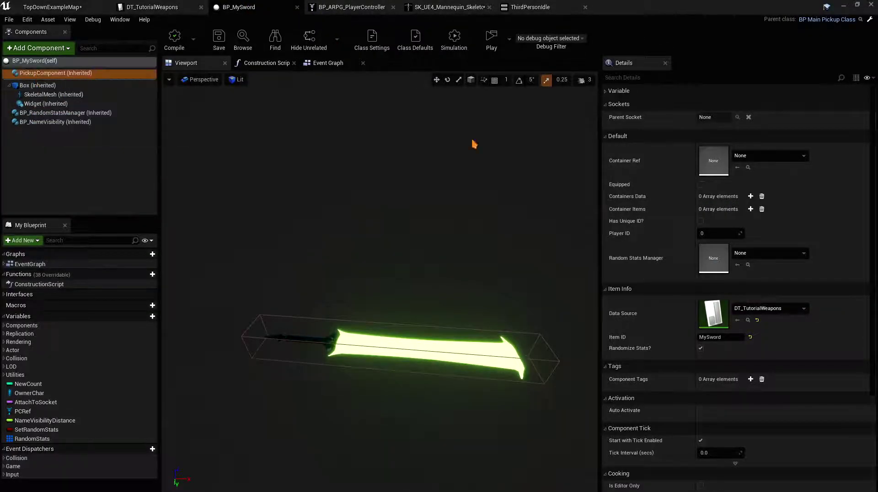
{"action": "mouse_move", "coordinate": [622, 350]}
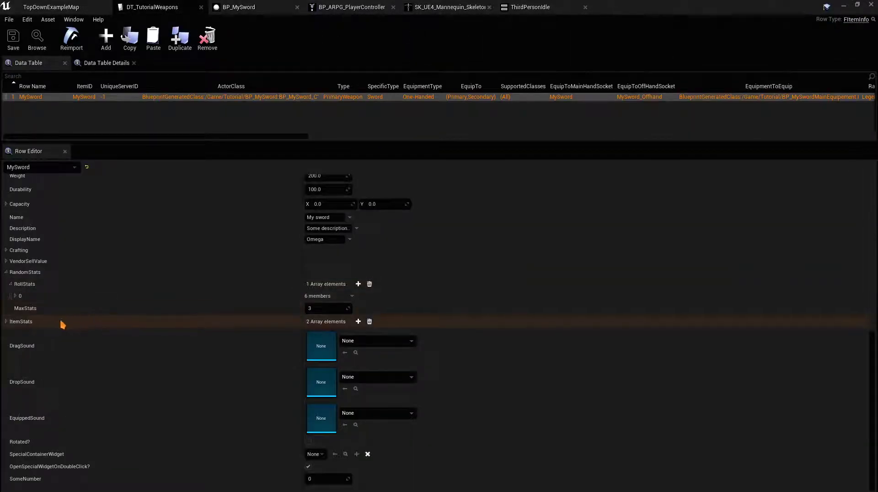
Step: Add a second RollStats entry to MySword in DT_TutorialWeapons: STR with MinValue 20, MaxValue 50 and Chance 100
{"action": "left_click", "coordinate": [358, 284]}
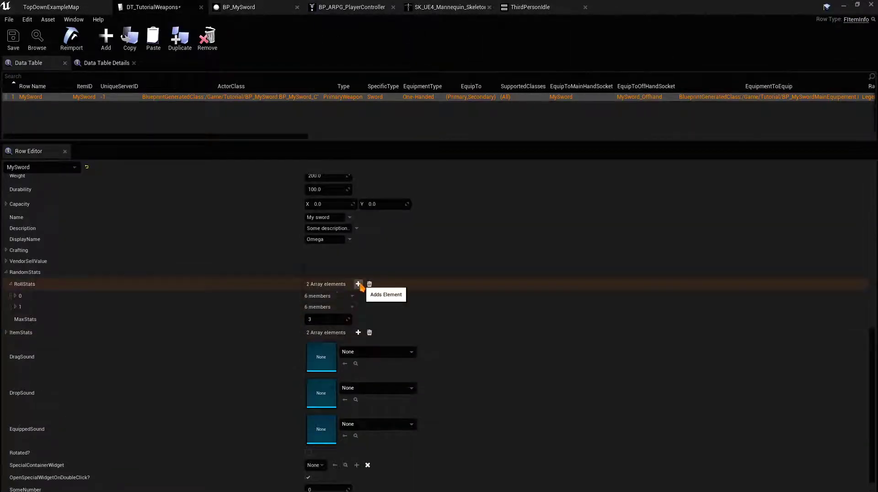
{"action": "left_click", "coordinate": [15, 306]}
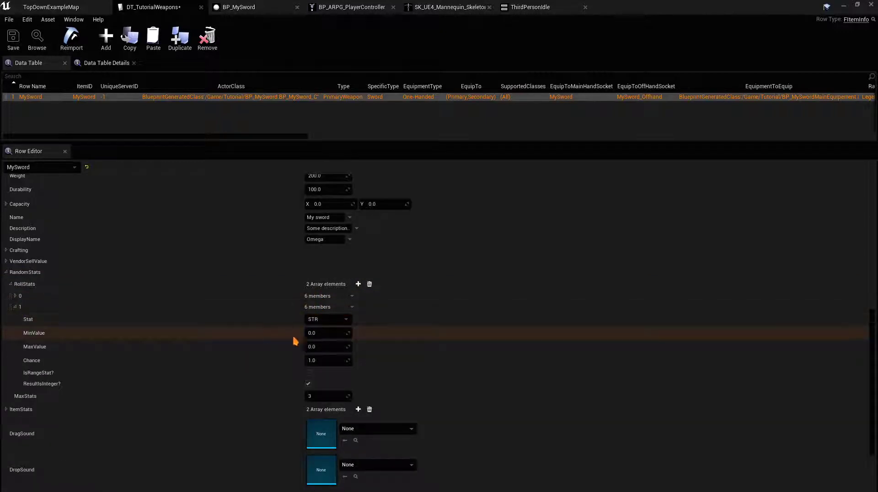
{"action": "left_click", "coordinate": [327, 333]}
{"action": "key", "text": "Return"}
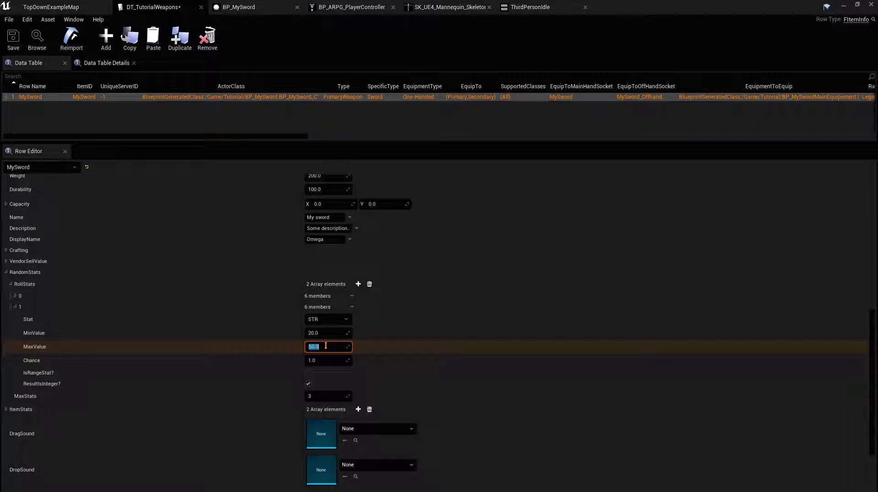
{"action": "key", "text": "Tab"}
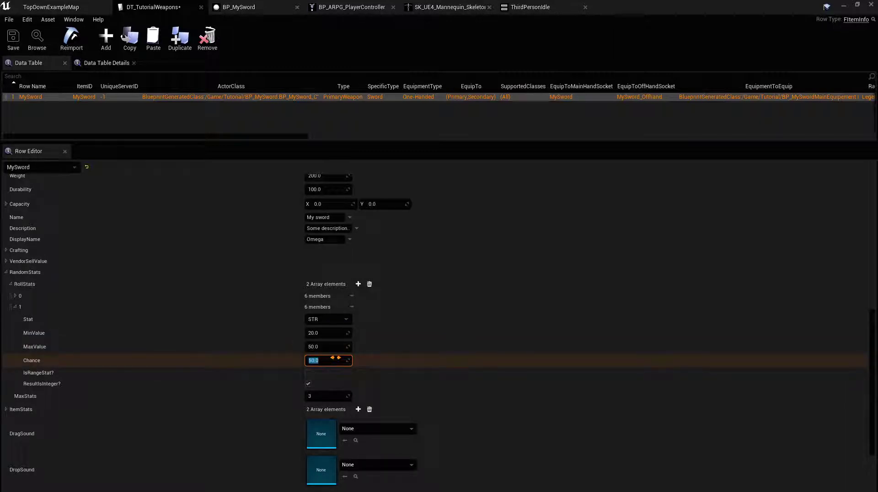
{"action": "left_click", "coordinate": [319, 362]}
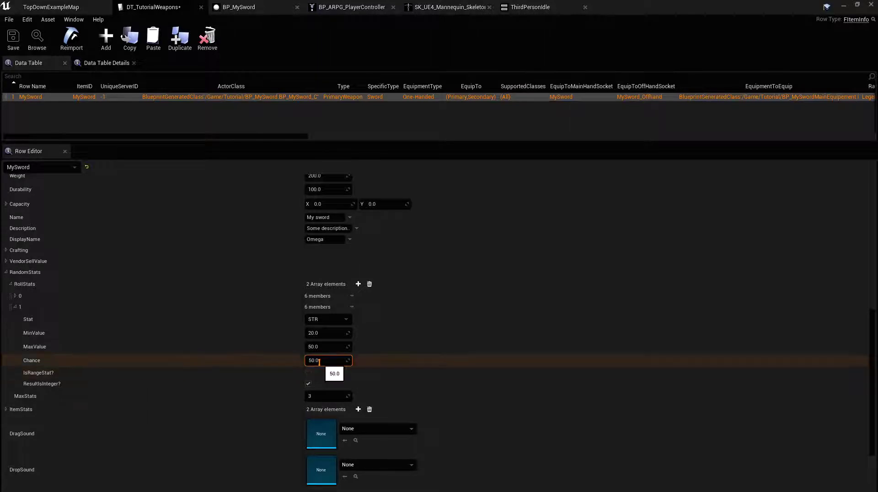
{"action": "type", "text": "100"}
{"action": "key", "text": "Return"}
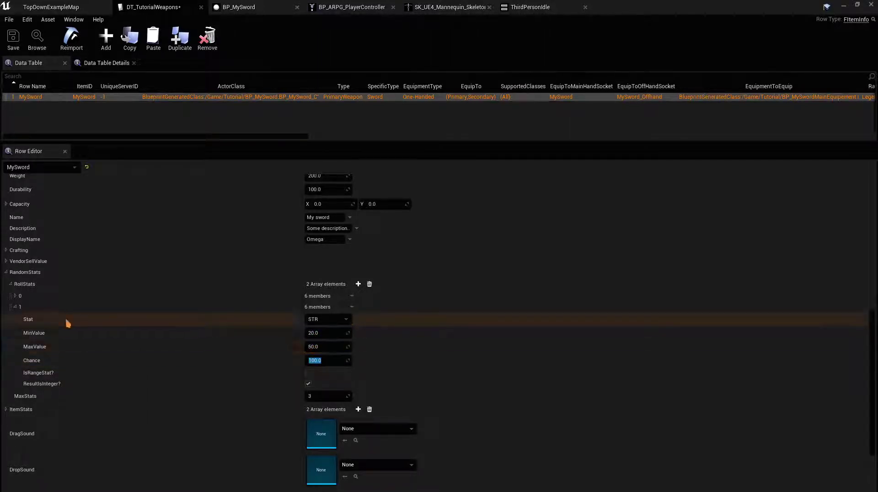
{"action": "left_click", "coordinate": [21, 307]}
Step: Add a third RollStats entry for LIFE STEAL with MinValue 5, MaxValue 20 and Chance 50, and disable ResultIsInteger
{"action": "left_click", "coordinate": [358, 284]}
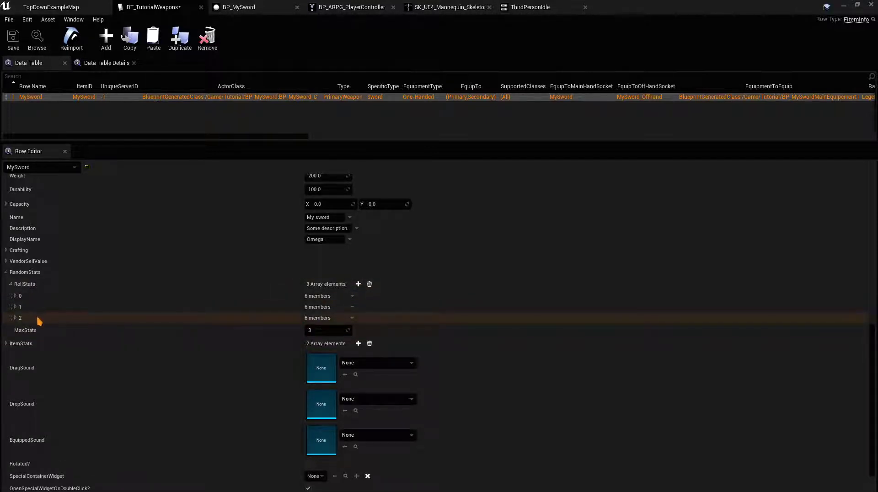
{"action": "left_click", "coordinate": [16, 318]}
{"action": "left_click", "coordinate": [322, 330]}
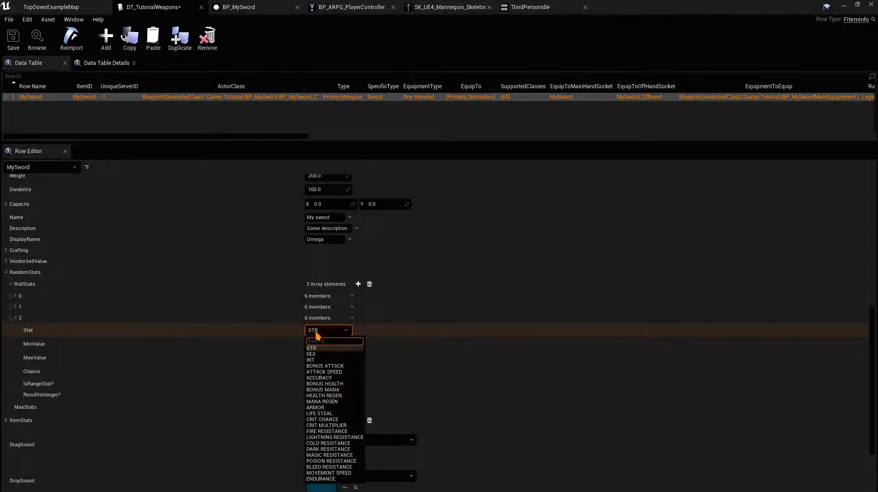
{"action": "left_click", "coordinate": [325, 372]}
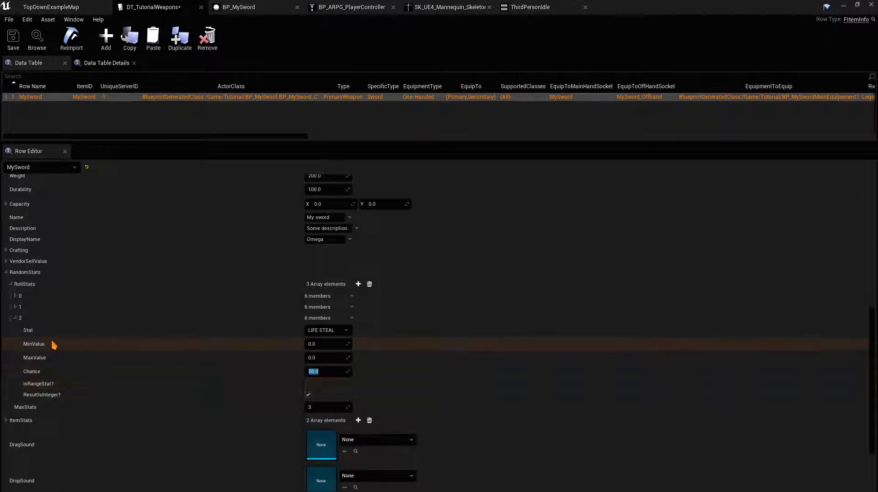
{"action": "left_click", "coordinate": [325, 342]}
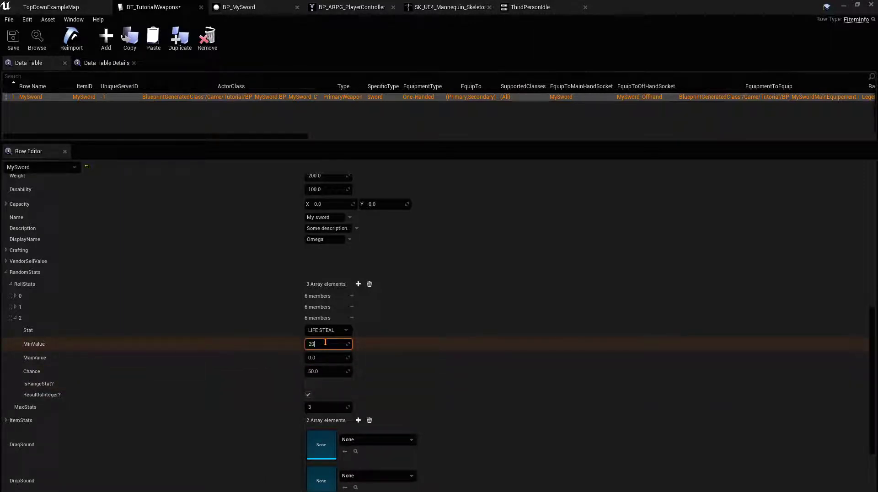
{"action": "left_click", "coordinate": [327, 354]}
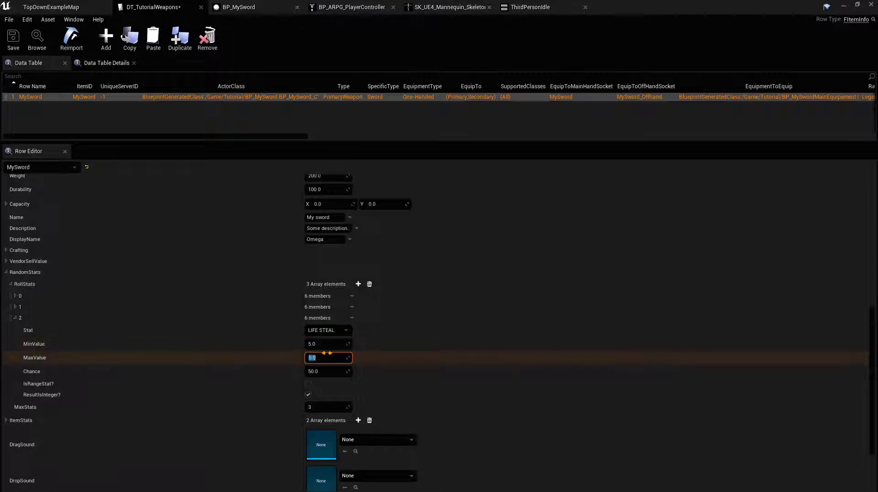
{"action": "scroll", "coordinate": [255, 359], "scroll_direction": "down", "scroll_amount": 1}
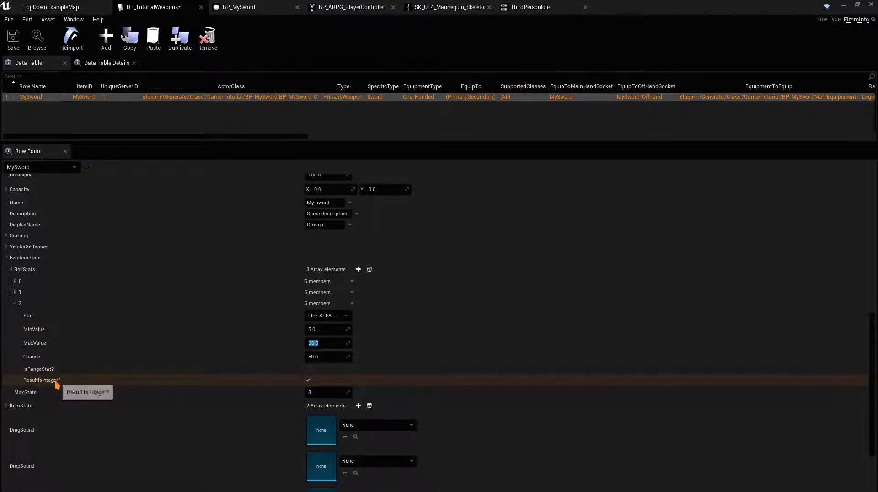
{"action": "left_click", "coordinate": [308, 381]}
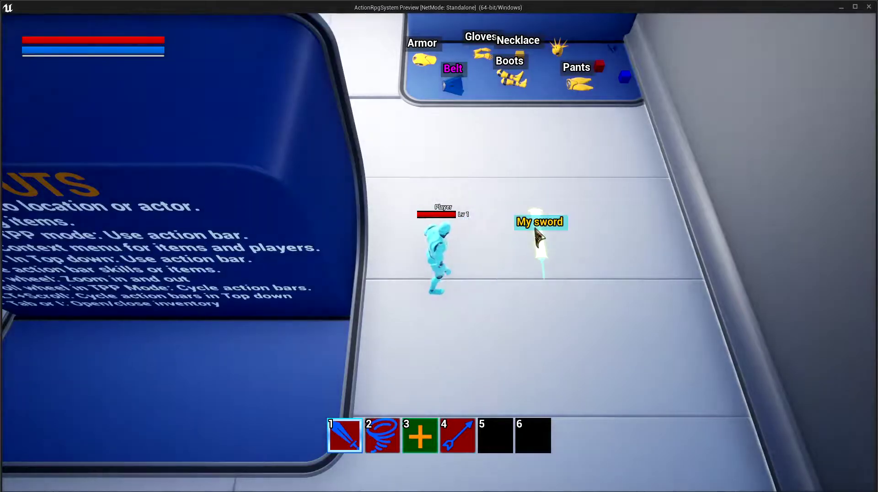
Step: Pick up both swords in the game preview, compare their random stats in the inventory, and end the preview
{"action": "left_click", "coordinate": [539, 236]}
{"action": "key", "text": "i"}
{"action": "mouse_move", "coordinate": [739, 411]}
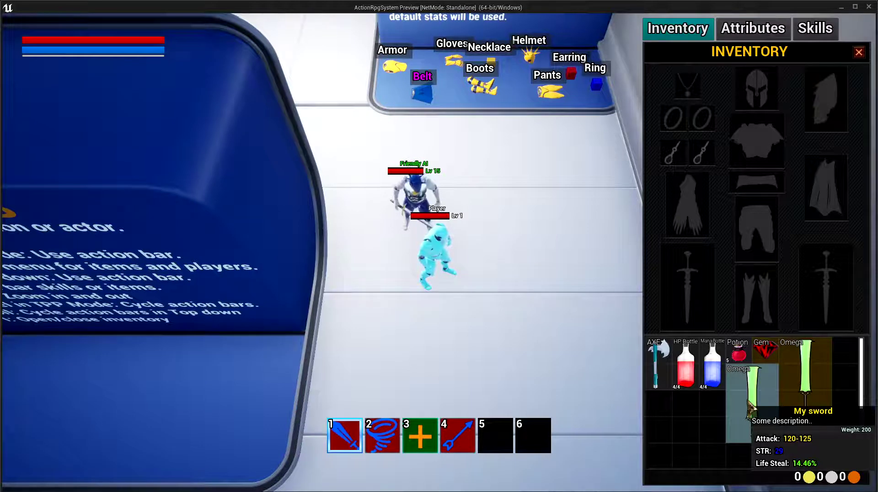
{"action": "mouse_move", "coordinate": [803, 379]}
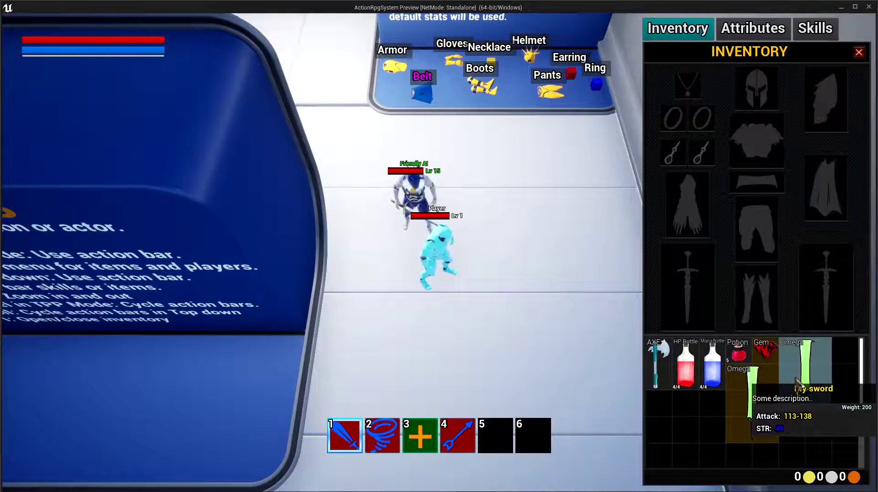
{"action": "mouse_move", "coordinate": [765, 387]}
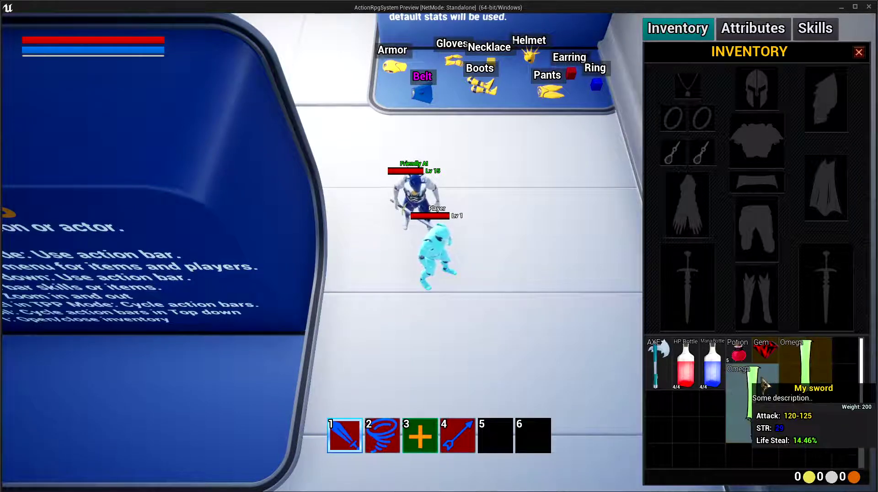
{"action": "key", "text": "Escape"}
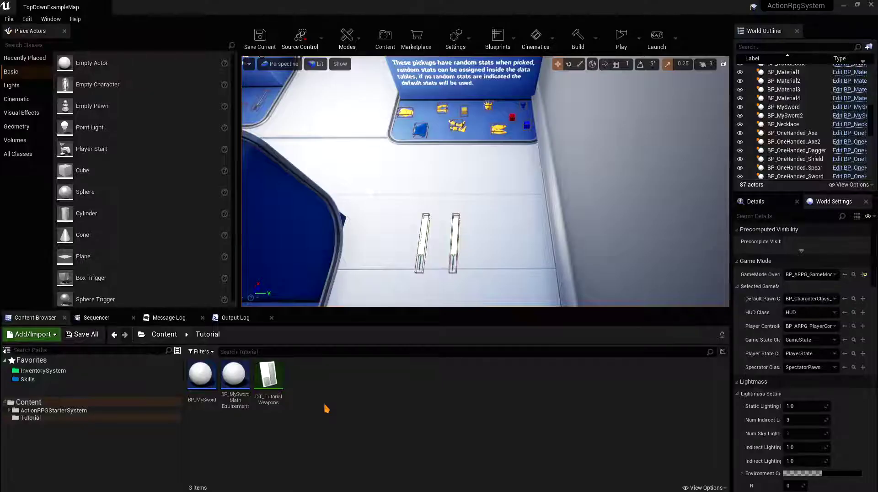
Step: Create a folder called Armor inside the Tutorial folder
{"action": "right_click", "coordinate": [315, 389]}
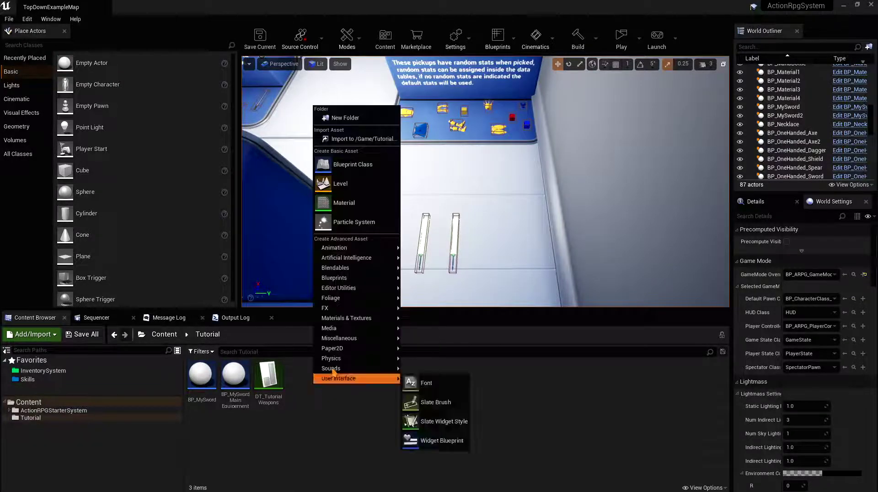
{"action": "left_click", "coordinate": [352, 121]}
{"action": "type", "text": "Armor"}
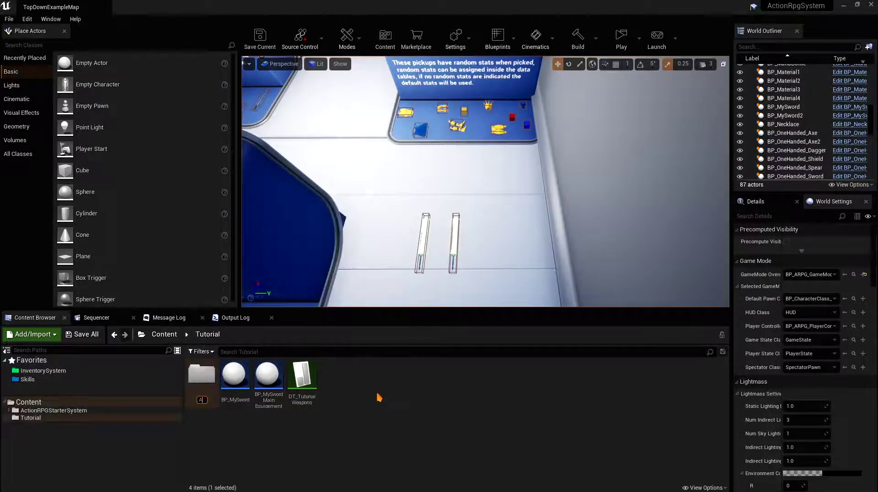
{"action": "key", "text": "Return"}
{"action": "key", "text": "Return"}
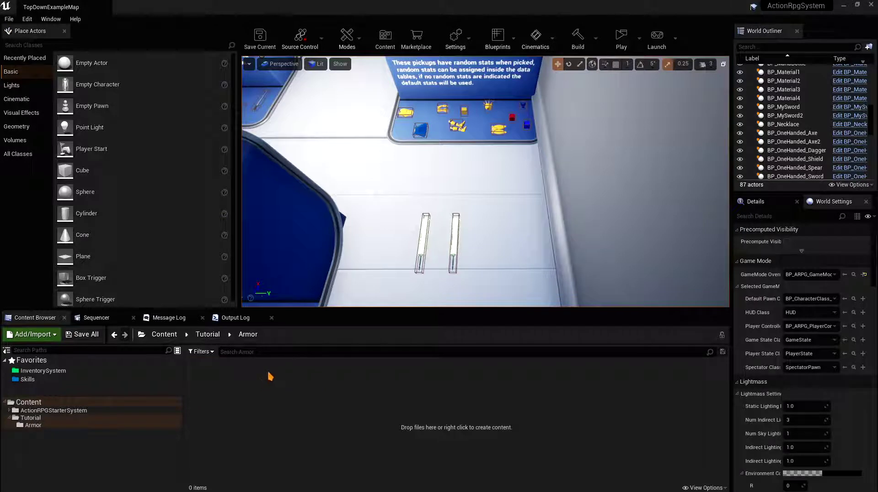
{"action": "key", "text": "alt+Left"}
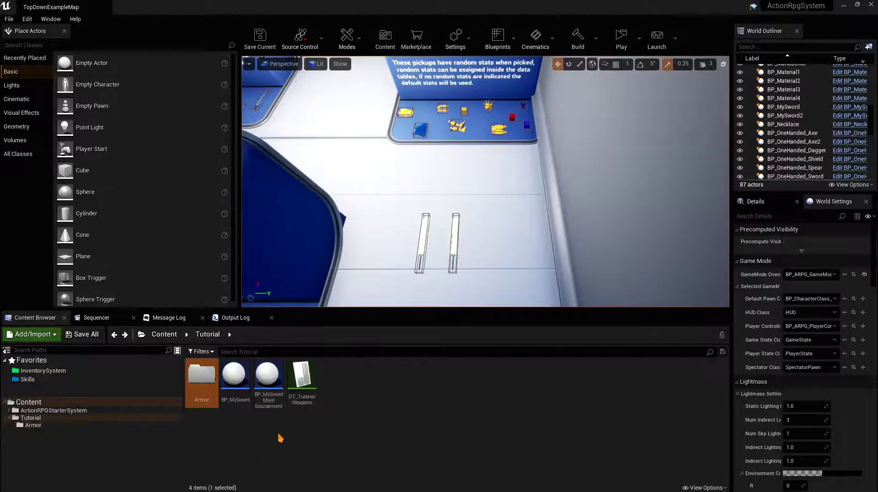
Step: Copy DT_TutorialWeapons into the Armor folder and rename the copy DT_TutorialArmor
{"action": "left_click_drag", "start_coordinate": [300, 387], "coordinate": [199, 386]}
{"action": "left_click", "coordinate": [217, 411]}
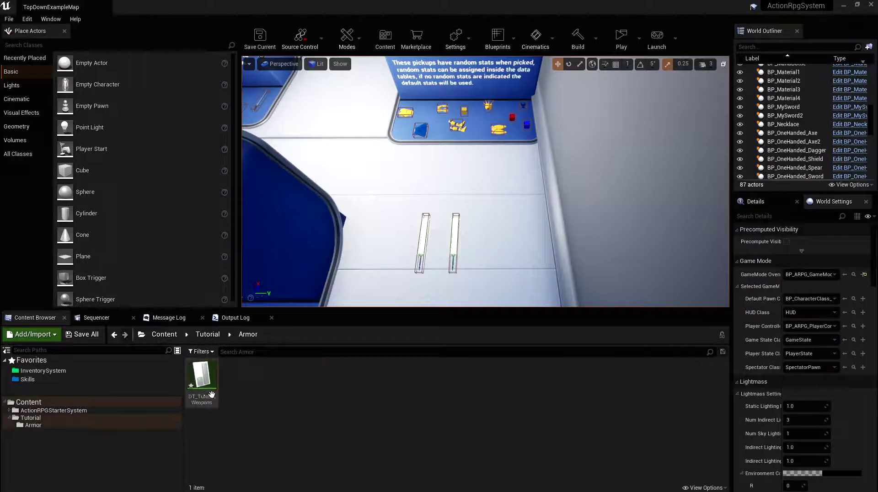
{"action": "key", "text": "BackSpace"}
{"action": "key", "text": "BackSpace"}
{"action": "key", "text": "BackSpace"}
{"action": "key", "text": "BackSpace"}
{"action": "key", "text": "BackSpace"}
{"action": "key", "text": "BackSpace"}
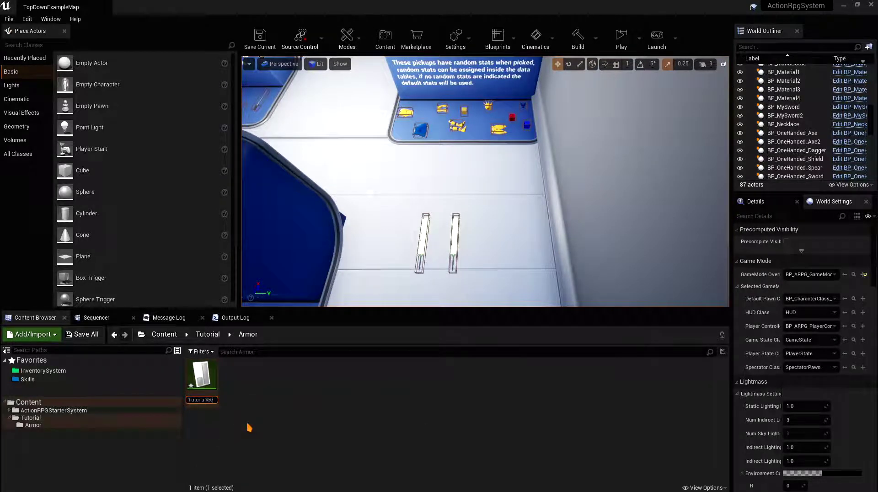
{"action": "key", "text": "Return"}
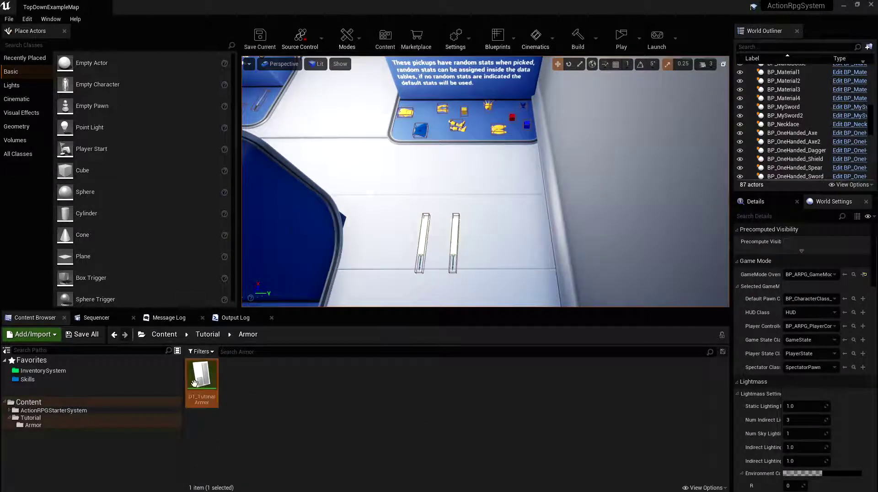
Step: In DT_TutorialArmor, remove the MySword row and add a new row with the ItemID MyArmor
{"action": "double_click", "coordinate": [201, 375]}
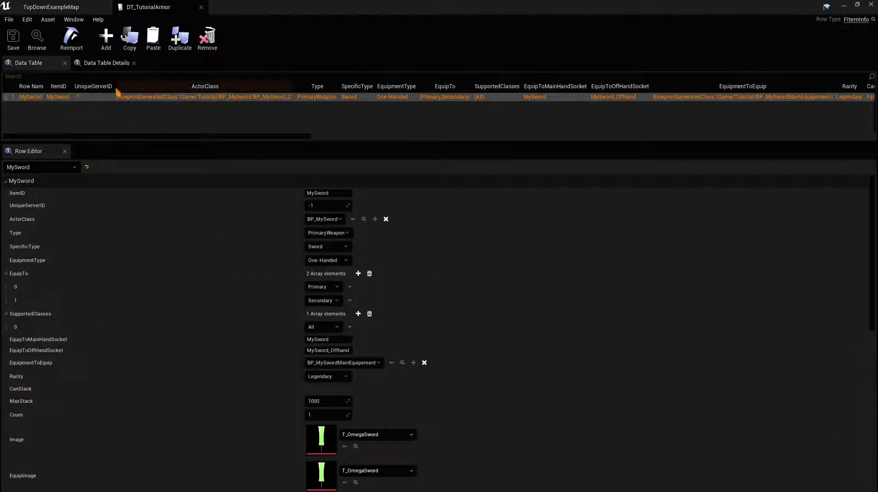
{"action": "left_click", "coordinate": [208, 37]}
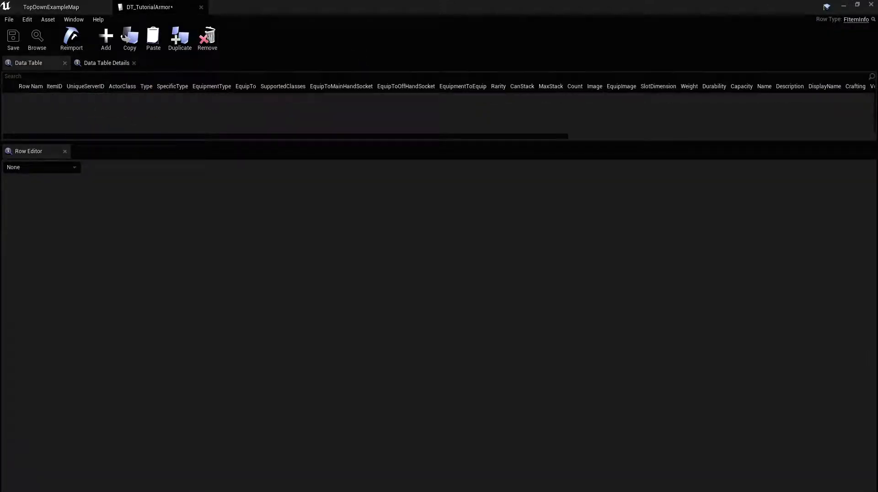
{"action": "left_click", "coordinate": [106, 39]}
{"action": "left_click", "coordinate": [329, 193]}
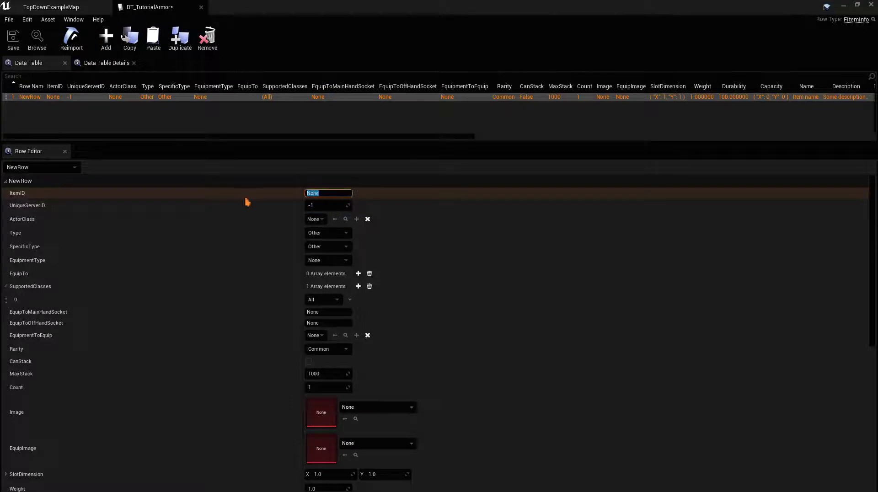
{"action": "type", "text": "MyA"}
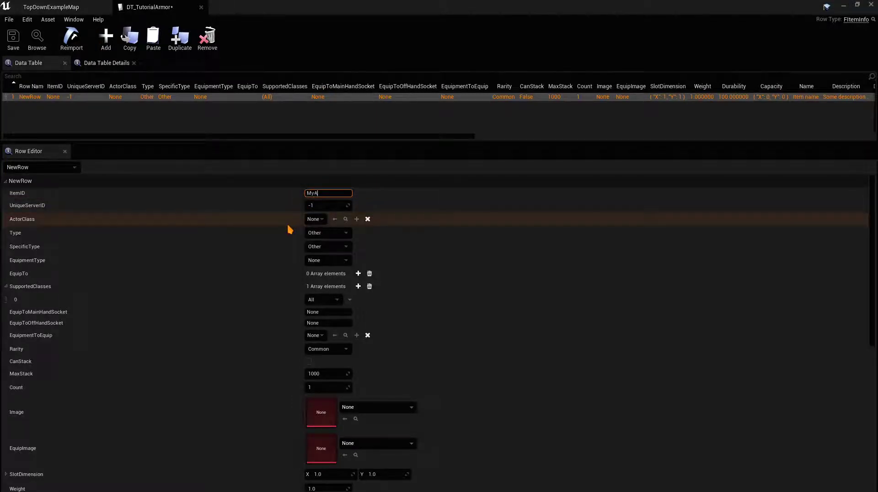
{"action": "type", "text": "rmor"}
{"action": "key", "text": "Return"}
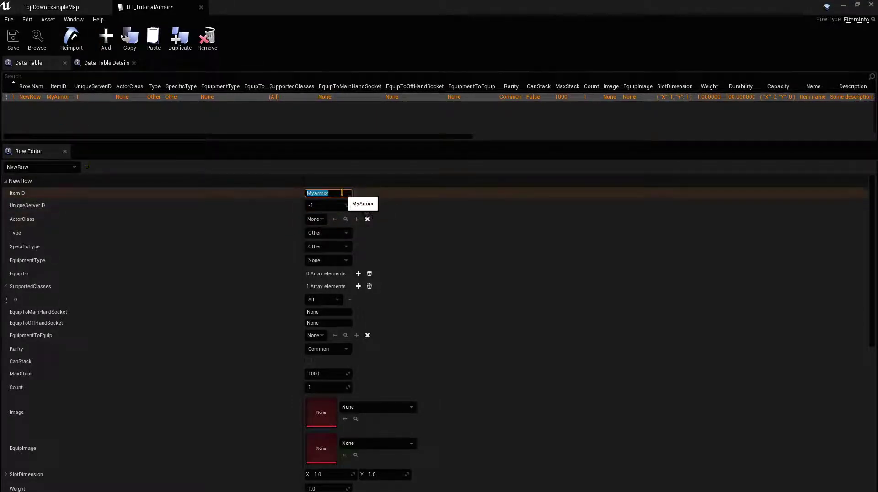
Step: Rename the new data table row as MyArmor and save the table
{"action": "double_click", "coordinate": [32, 98]}
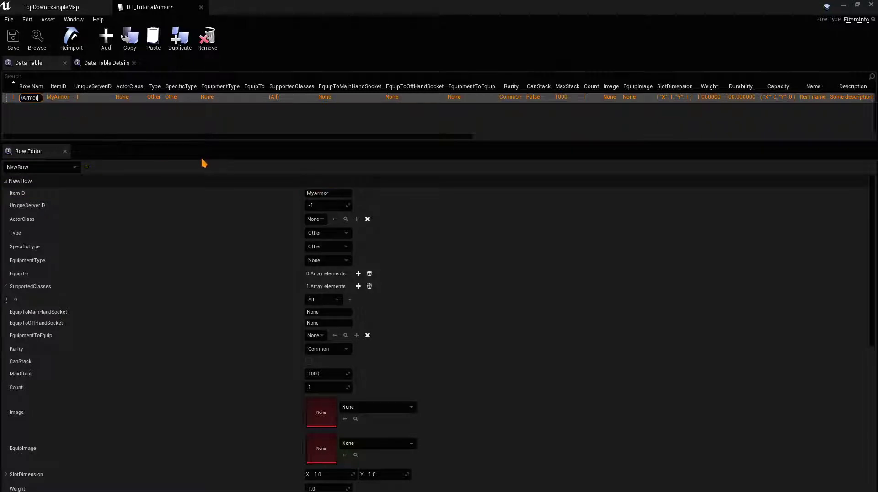
{"action": "key", "text": "Return"}
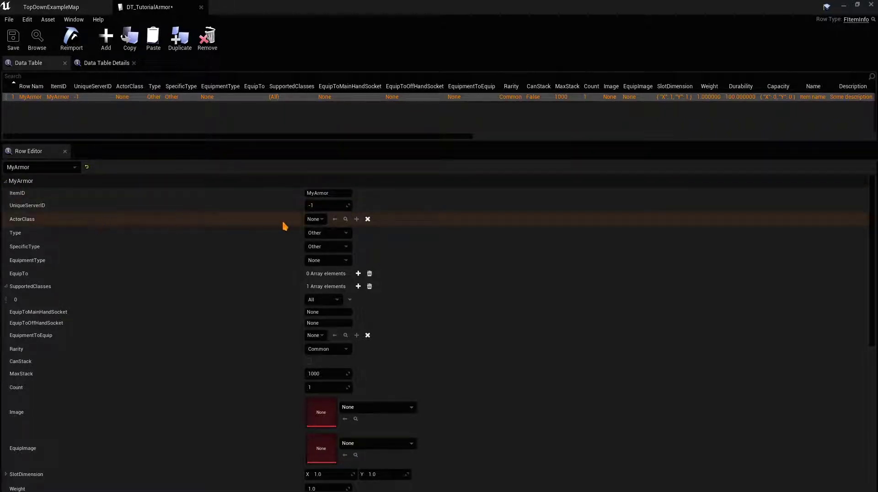
{"action": "key", "text": "ctrl+s"}
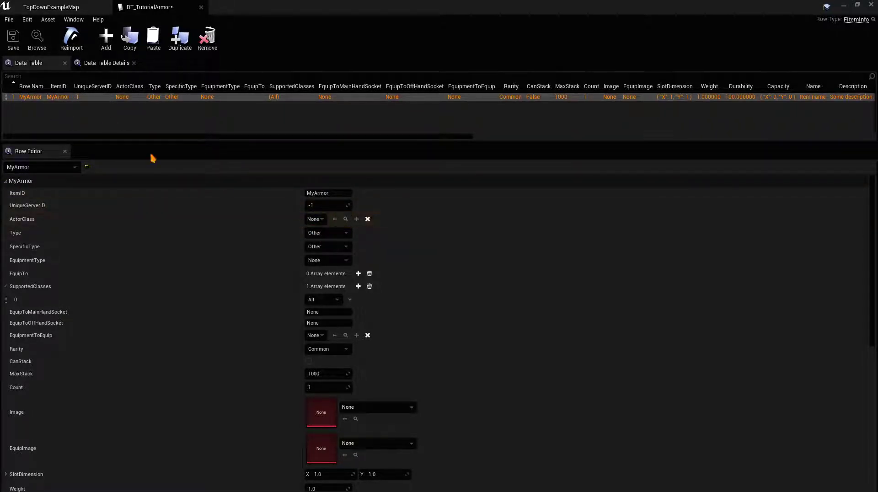
Step: Create a Blueprint class named BP_MyArmor in the Armor folder with BP_MainPickupClass_SM as its parent
{"action": "left_click", "coordinate": [83, 5]}
{"action": "left_click", "coordinate": [238, 390]}
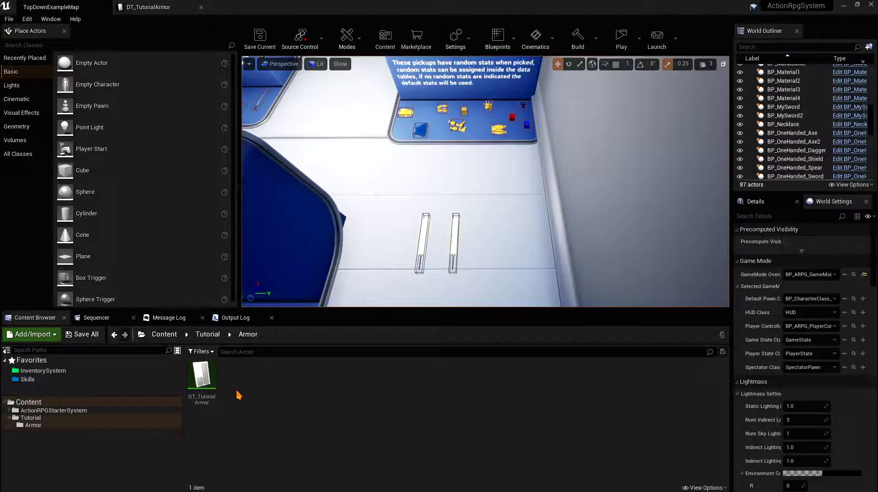
{"action": "right_click", "coordinate": [238, 394]}
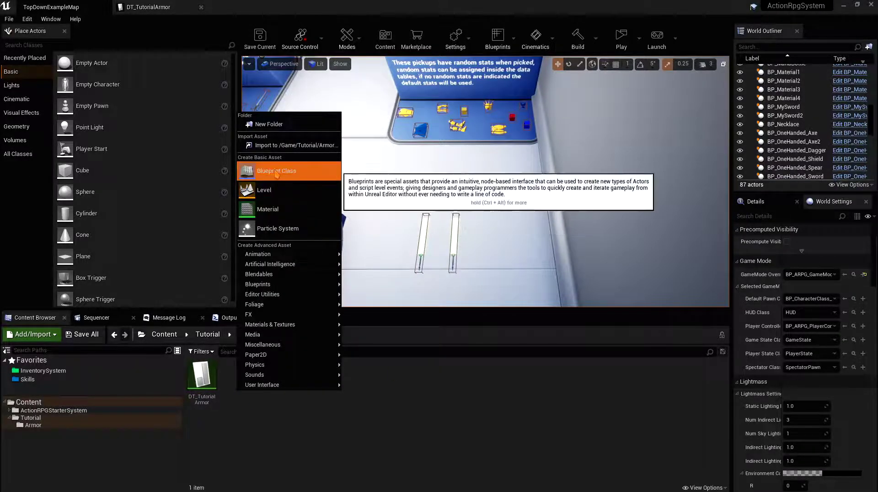
{"action": "left_click", "coordinate": [275, 171]}
{"action": "type", "text": "main pick"}
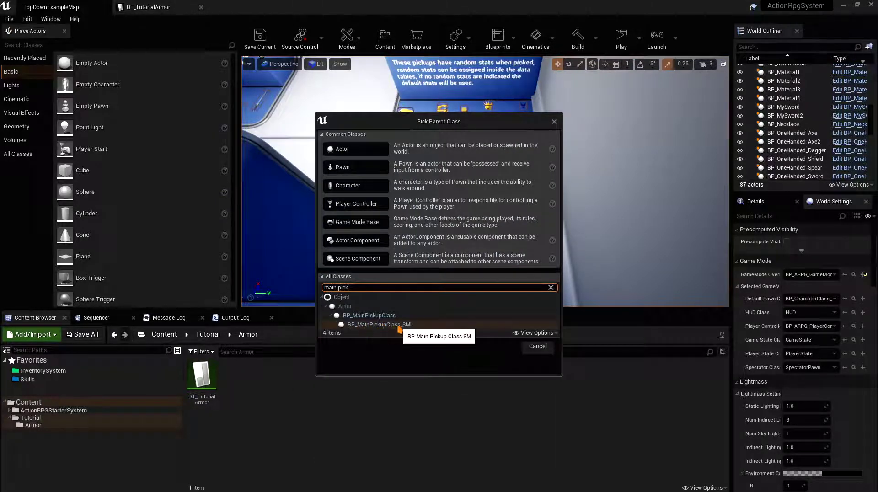
{"action": "left_click", "coordinate": [382, 325]}
{"action": "left_click", "coordinate": [500, 348]}
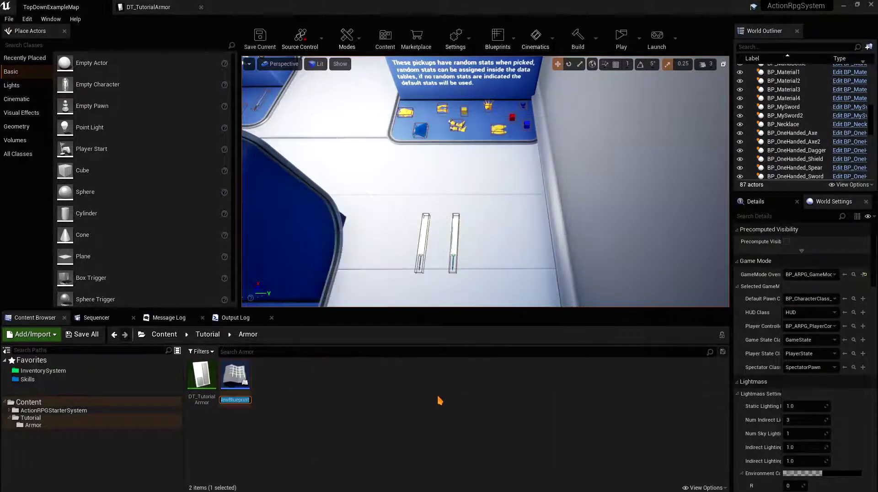
{"action": "type", "text": "BP_MyArmor"}
{"action": "key", "text": "Return"}
Step: Open BP_MyArmor and assign SM_Armor as the mesh of its StaticMesh component
{"action": "double_click", "coordinate": [199, 381]}
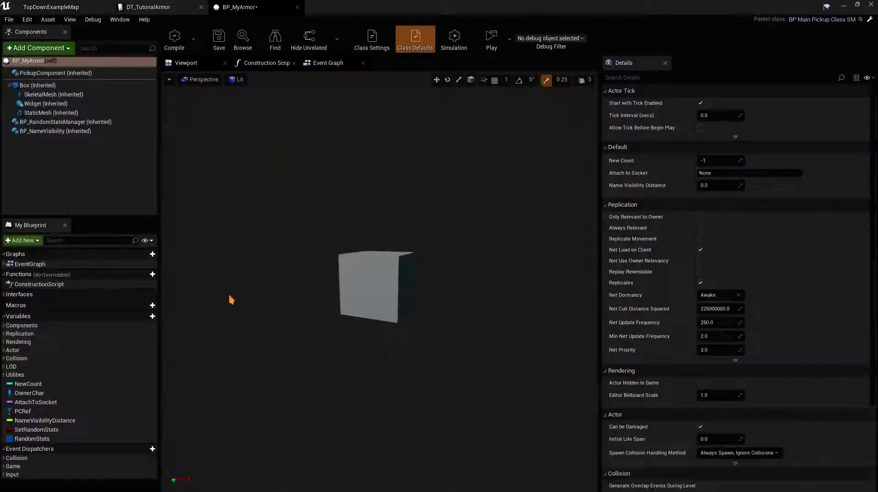
{"action": "left_click", "coordinate": [51, 112]}
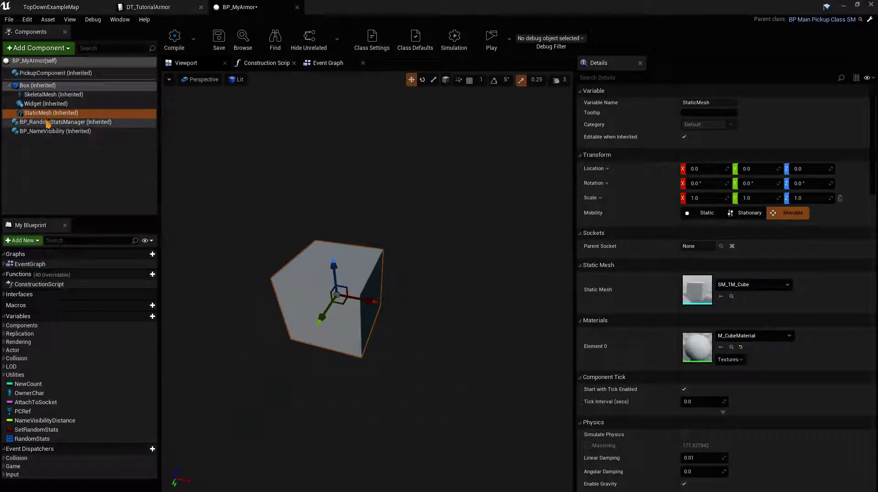
{"action": "left_click", "coordinate": [745, 284]}
{"action": "type", "text": "armor"}
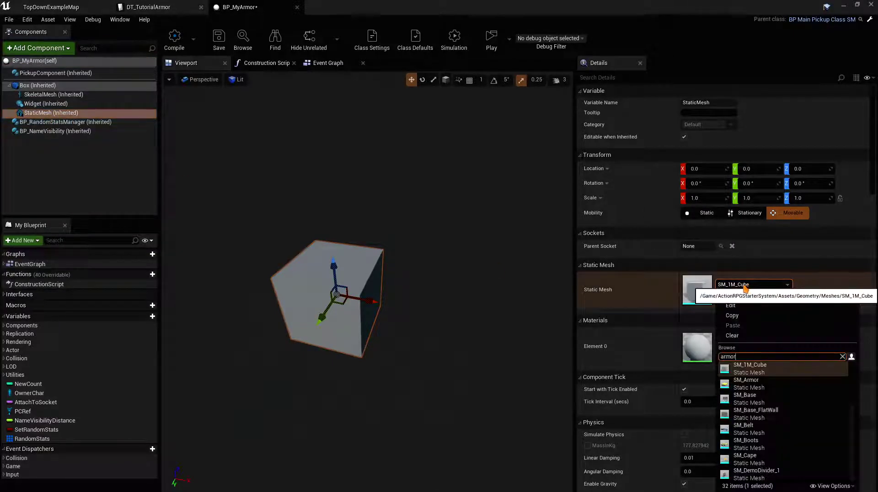
{"action": "left_click", "coordinate": [746, 365]}
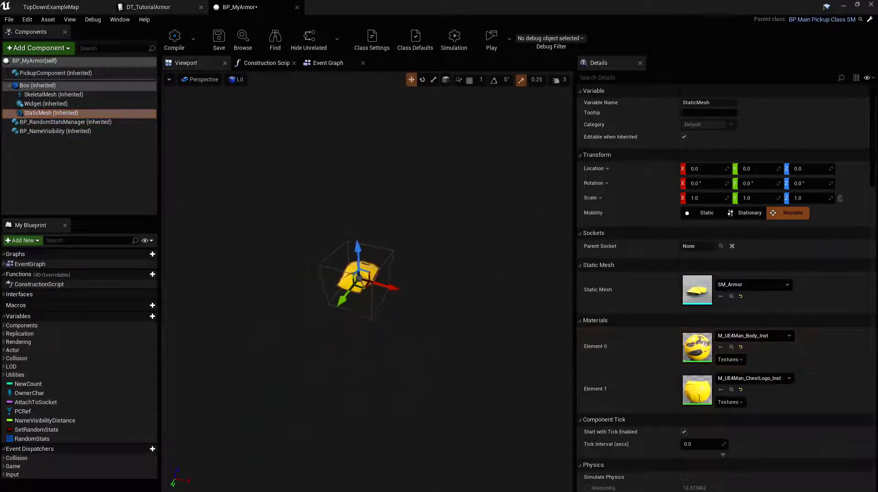
{"action": "right_click_drag", "start_coordinate": [435, 280], "coordinate": [432, 280]}
{"action": "right_click_drag", "start_coordinate": [297, 237], "coordinate": [309, 237]}
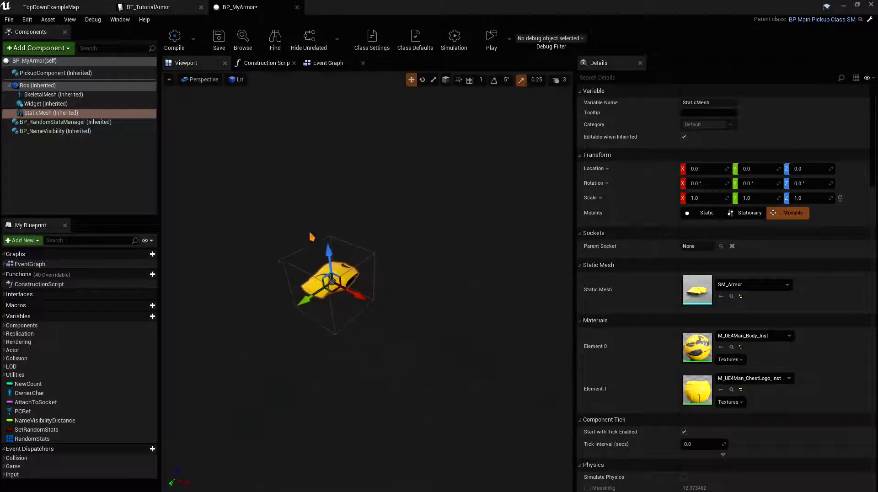
{"action": "mouse_move", "coordinate": [425, 260]}
{"action": "right_mouse_down"}
{"action": "mouse_move", "coordinate": [384, 249]}
{"action": "mouse_move", "coordinate": [427, 249]}
{"action": "right_mouse_up"}
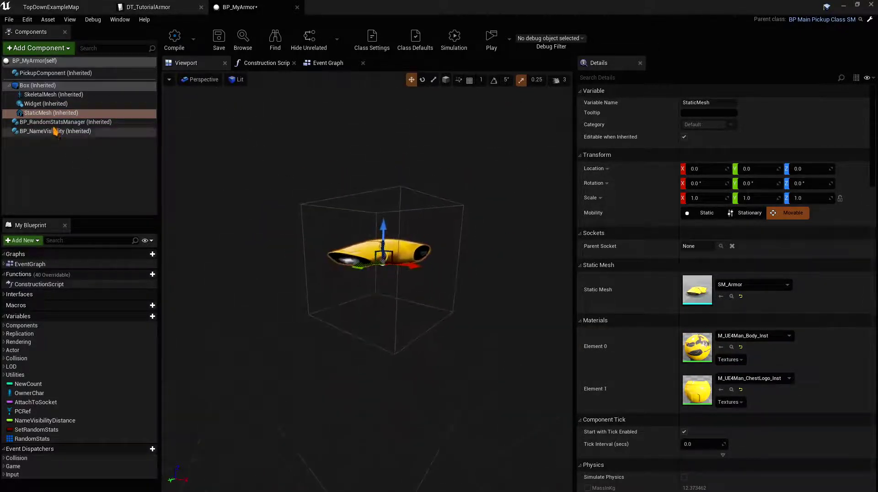
Step: Set the Box component's Box Extent to 20 in X and 20 in Y
{"action": "left_click", "coordinate": [40, 85]}
{"action": "left_click", "coordinate": [727, 251]}
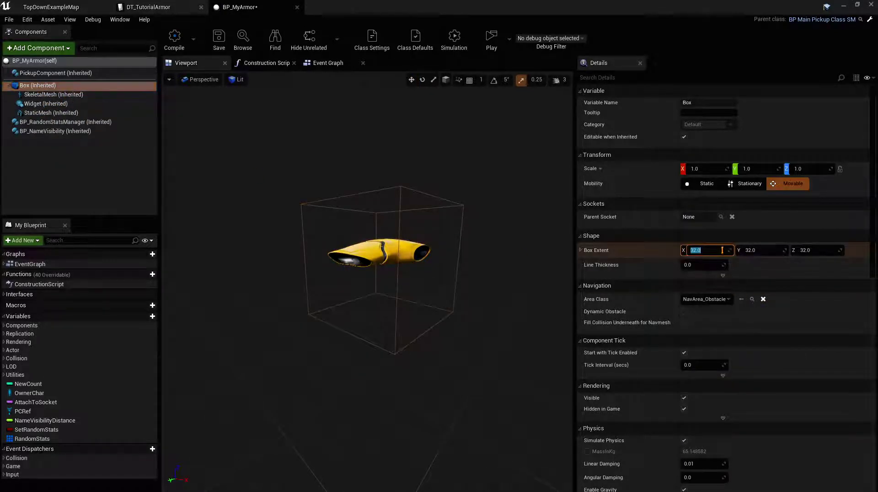
{"action": "type", "text": "20"}
{"action": "key", "text": "Return"}
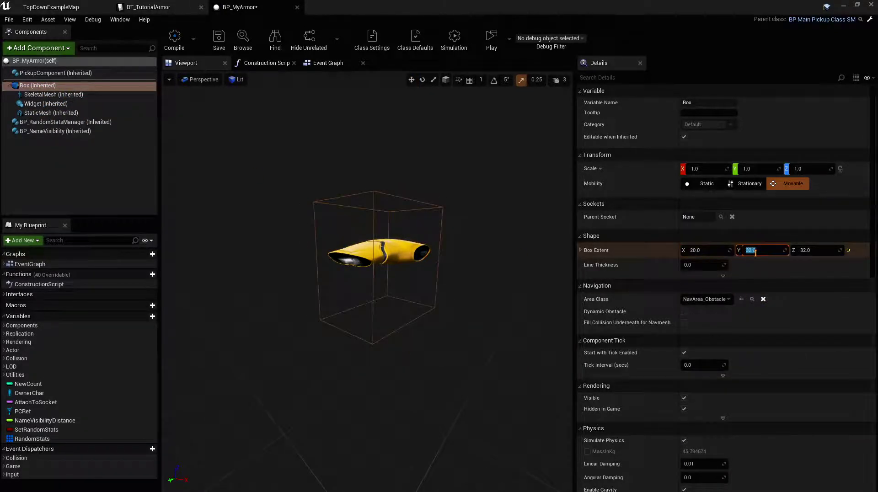
{"action": "type", "text": "20"}
{"action": "key", "text": "Return"}
Step: Set the PickupComponent's Data Source to DT_TutorialArmor and Item ID to MyArmor, and compile and save BP_MyArmor
{"action": "left_click", "coordinate": [55, 73]}
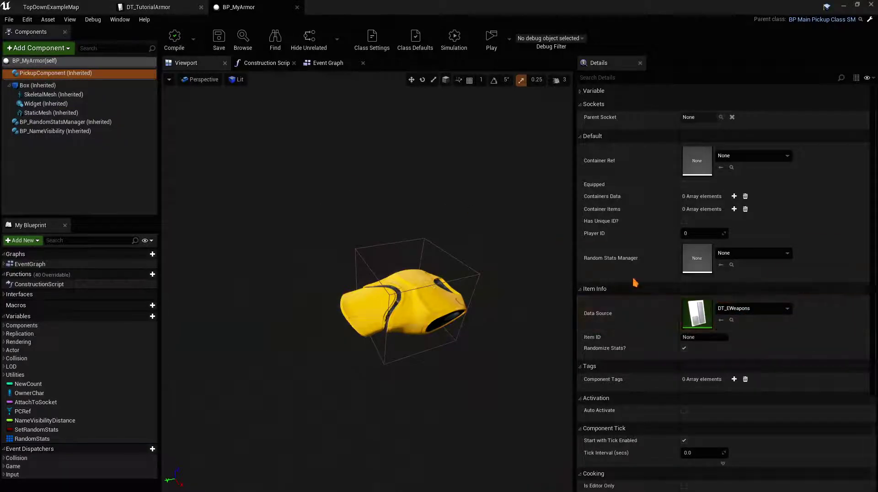
{"action": "left_click", "coordinate": [735, 309]}
{"action": "type", "text": "tu"}
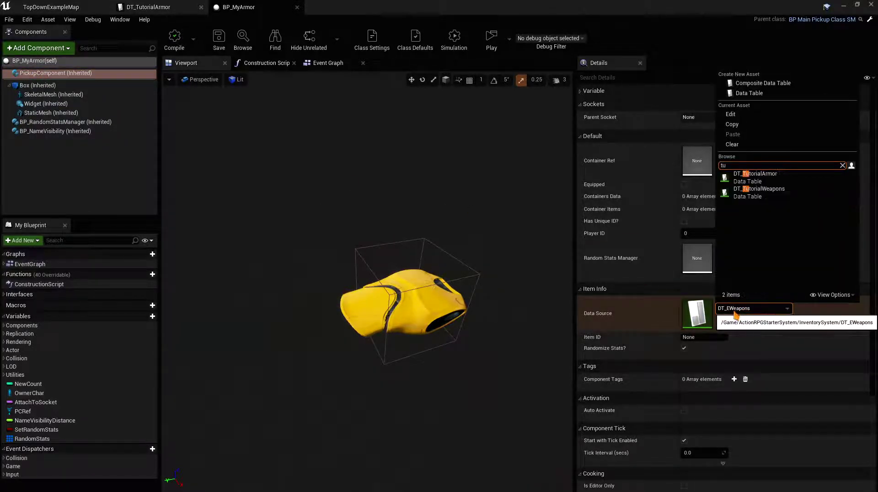
{"action": "left_click", "coordinate": [732, 178]}
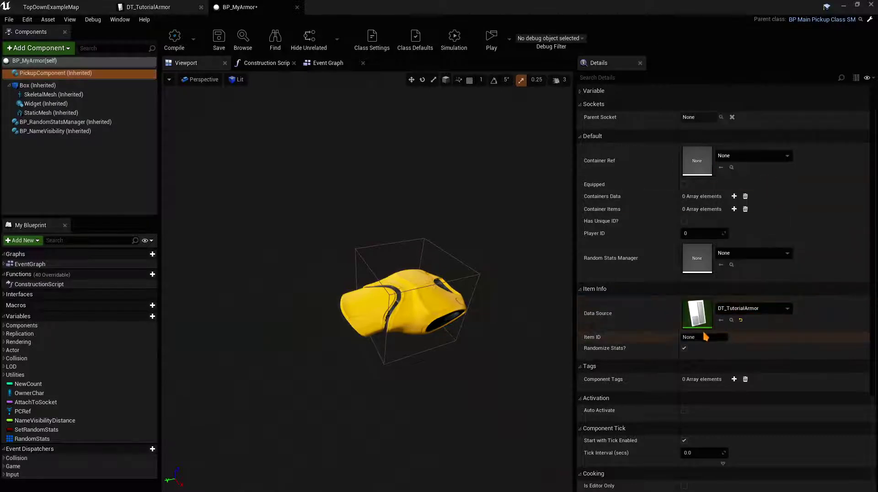
{"action": "left_click", "coordinate": [704, 337]}
{"action": "type", "text": "MyArmo"}
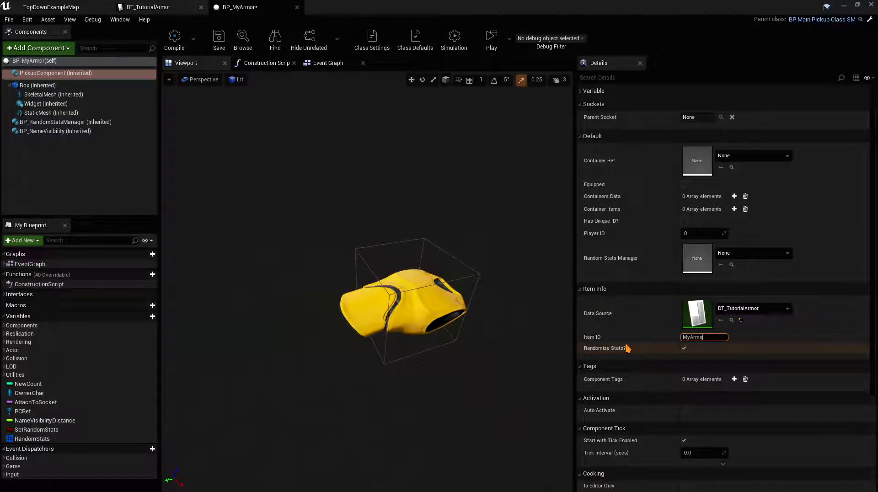
{"action": "type", "text": "r"}
{"action": "key", "text": "Return"}
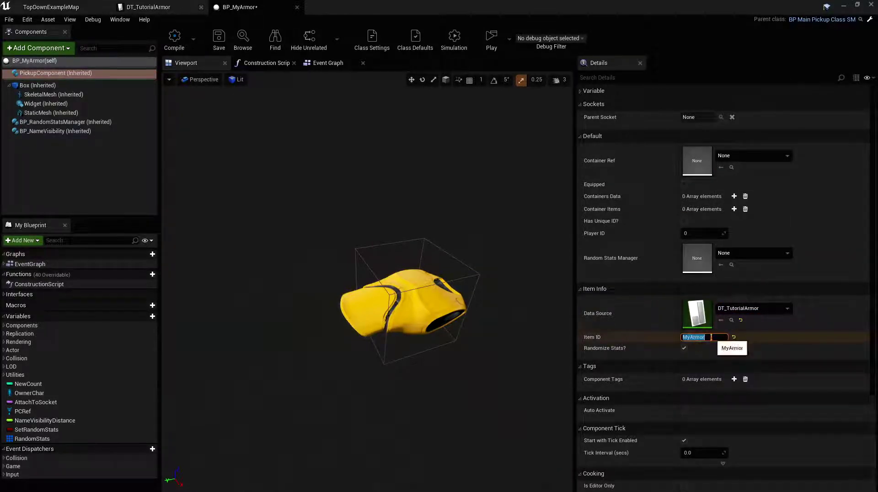
{"action": "left_click", "coordinate": [176, 44]}
{"action": "left_click", "coordinate": [218, 39]}
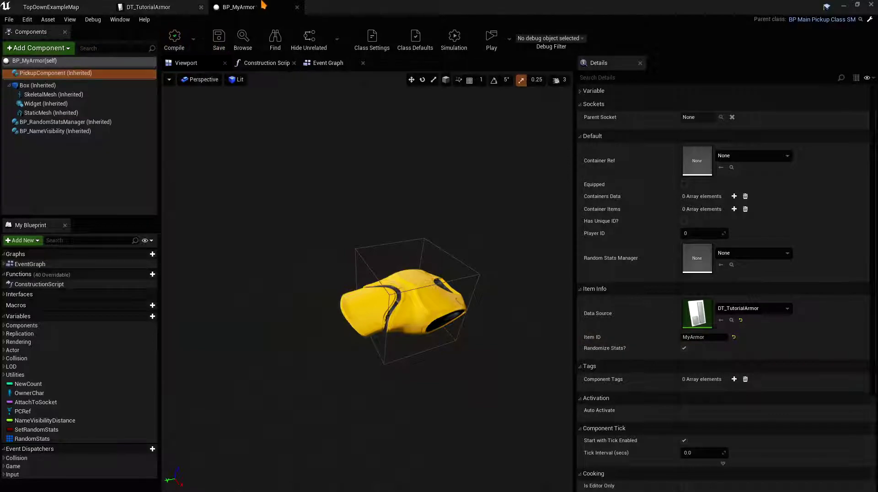
Step: Return to DT_TutorialArmor and set the MyArmor row's ActorClass to BP_MyArmor
{"action": "left_click", "coordinate": [154, 6]}
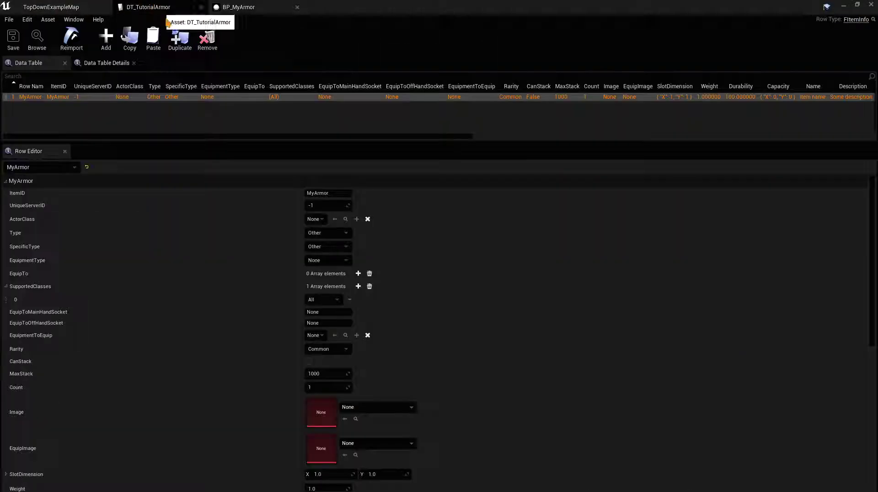
{"action": "left_click", "coordinate": [315, 219]}
{"action": "type", "text": "mya"}
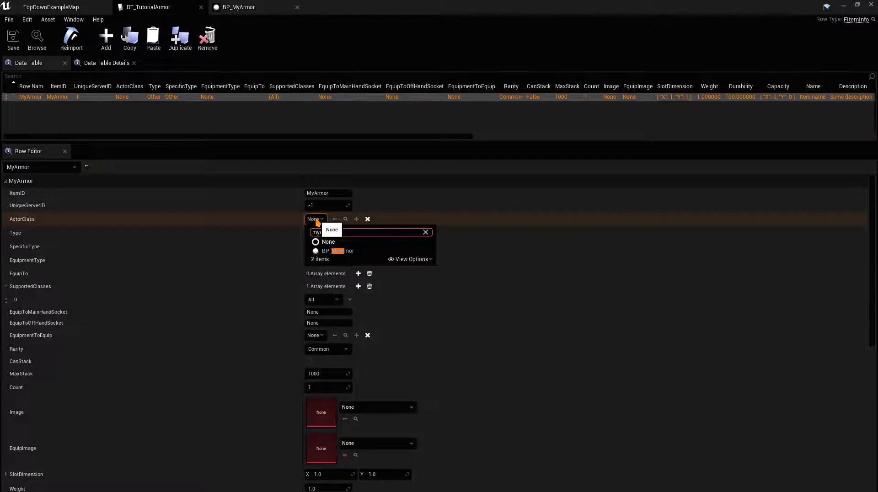
{"action": "left_click", "coordinate": [337, 251]}
Step: Set the MyArmor row's Type to BodyArmor and leave EquipmentType at None
{"action": "scroll", "coordinate": [277, 255], "scroll_direction": "down", "scroll_amount": 1}
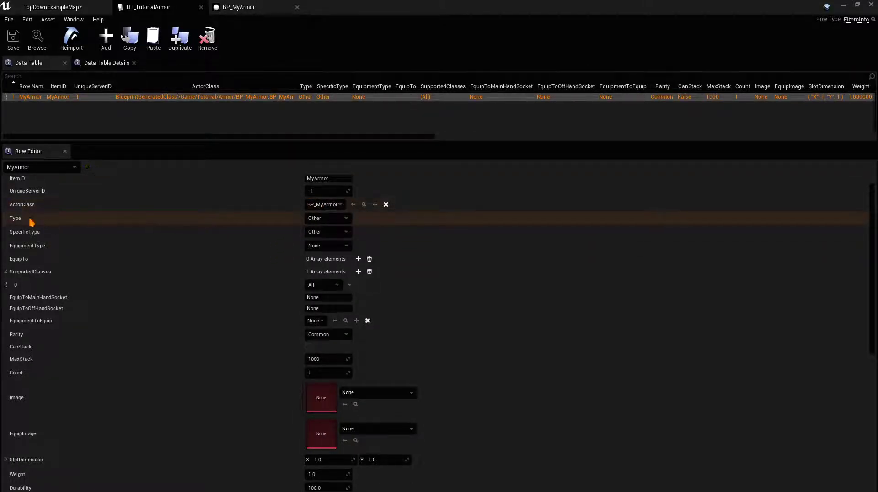
{"action": "left_click", "coordinate": [341, 218]}
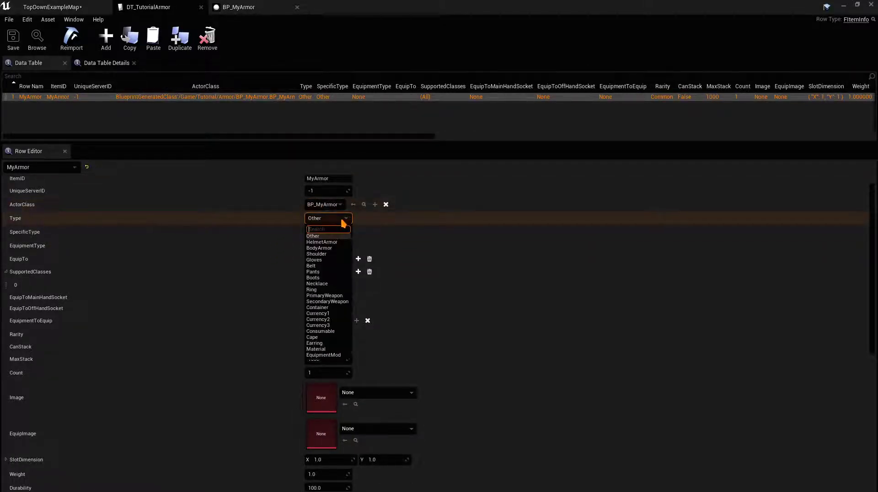
{"action": "left_click", "coordinate": [325, 248]}
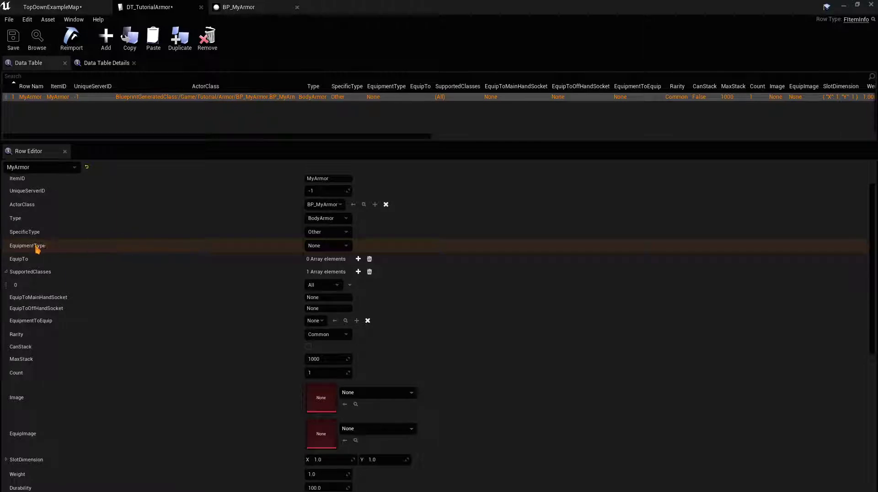
{"action": "left_click", "coordinate": [323, 247]}
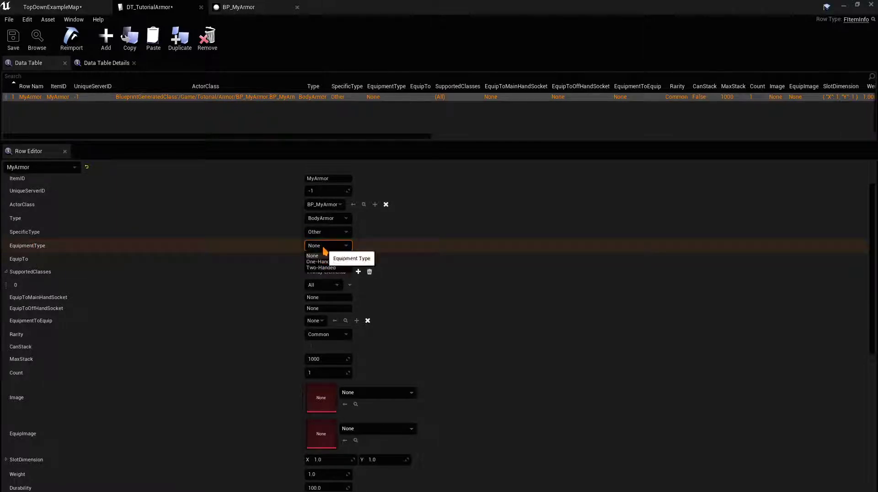
{"action": "left_click", "coordinate": [261, 248]}
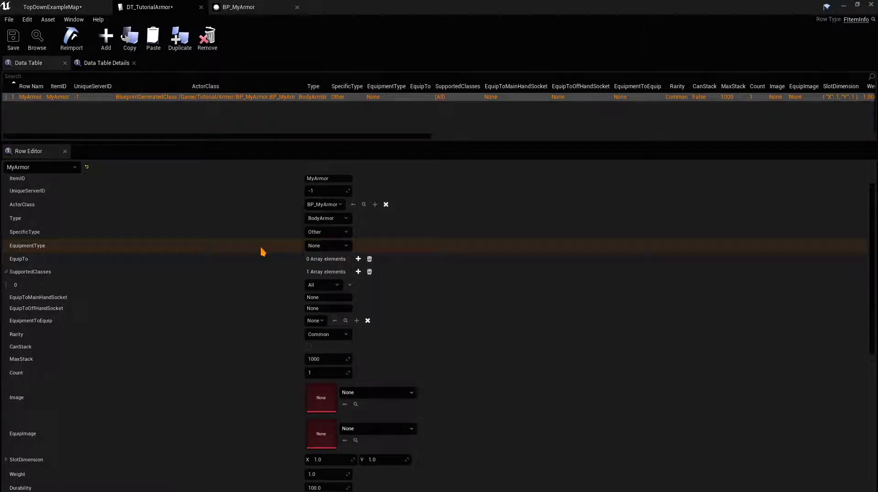
Step: Add one EquipTo element to the MyArmor row and set it to BodyArmor
{"action": "scroll", "coordinate": [37, 252], "scroll_direction": "down", "scroll_amount": 1}
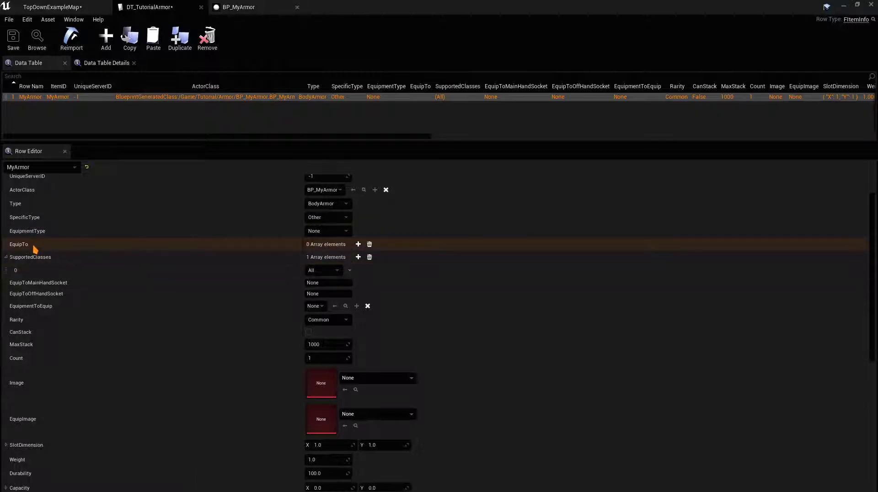
{"action": "left_click", "coordinate": [358, 244]}
{"action": "left_click", "coordinate": [333, 259]}
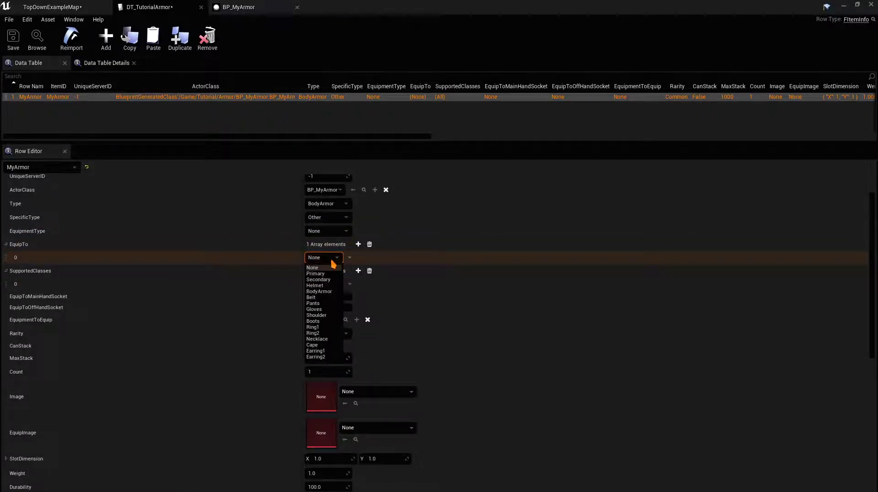
{"action": "left_click", "coordinate": [323, 291]}
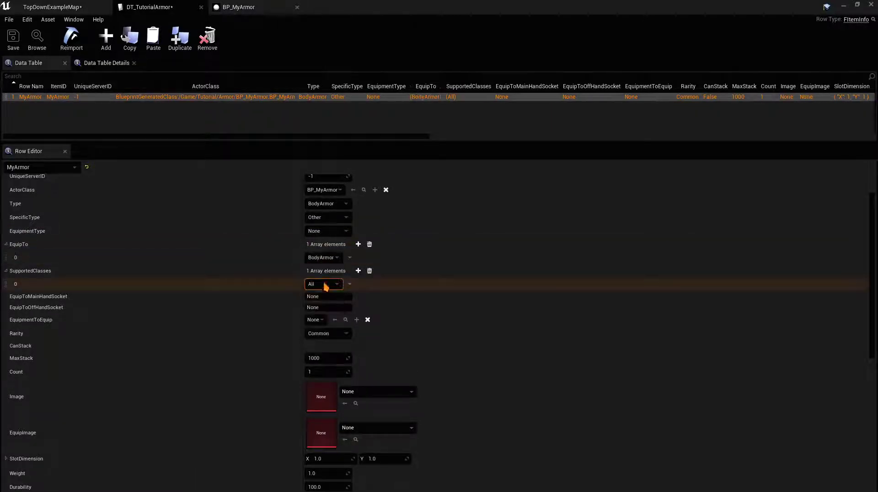
{"action": "scroll", "coordinate": [309, 262], "scroll_direction": "down", "scroll_amount": 1}
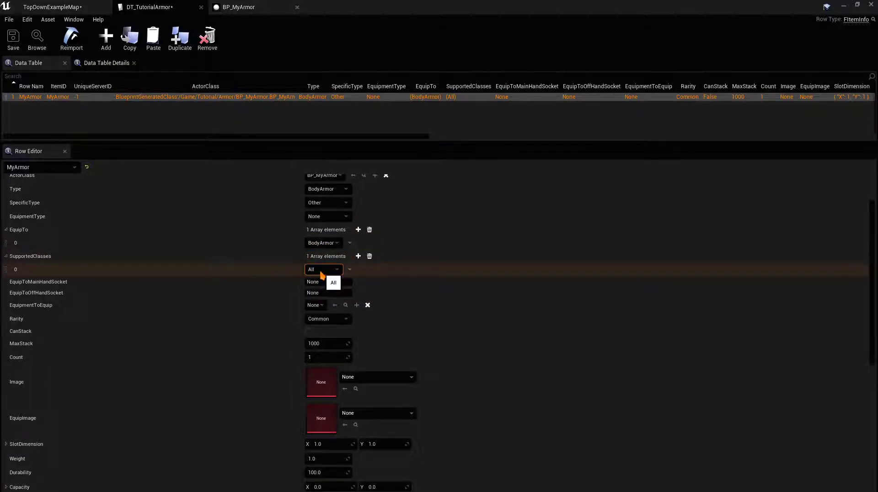
{"action": "scroll", "coordinate": [317, 276], "scroll_direction": "down", "scroll_amount": 1}
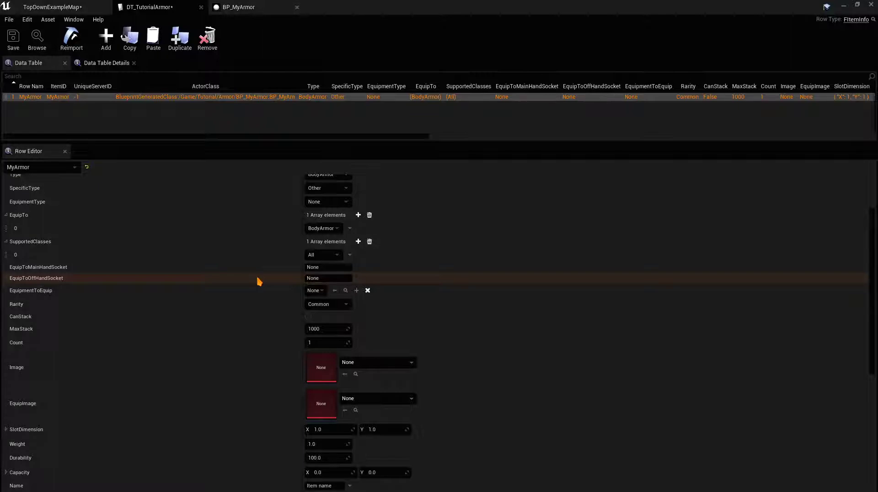
{"action": "scroll", "coordinate": [219, 284], "scroll_direction": "down", "scroll_amount": 1}
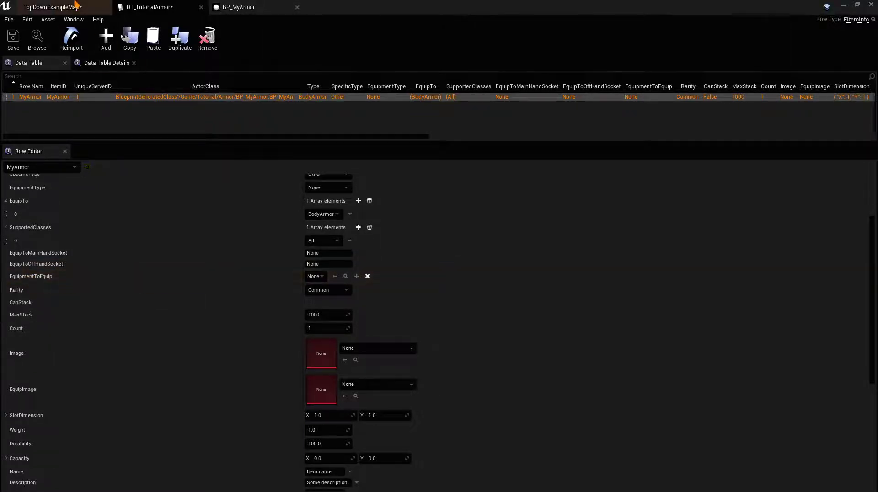
Step: Create a Blueprint class in the Tutorial/Armor folder with parent BP_MainEquipment and name it BP_MyArmorMainEquipement
{"action": "left_click", "coordinate": [53, 7]}
{"action": "right_click", "coordinate": [283, 391]}
{"action": "left_click", "coordinate": [311, 169]}
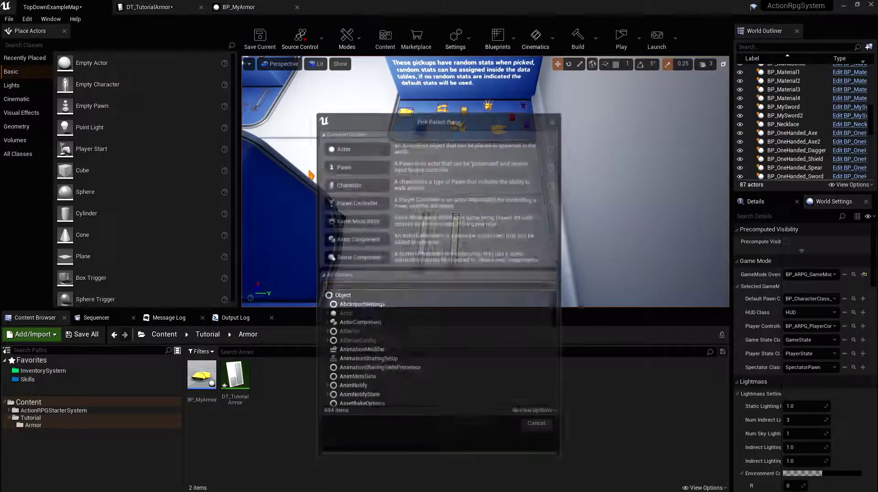
{"action": "type", "text": "maine"}
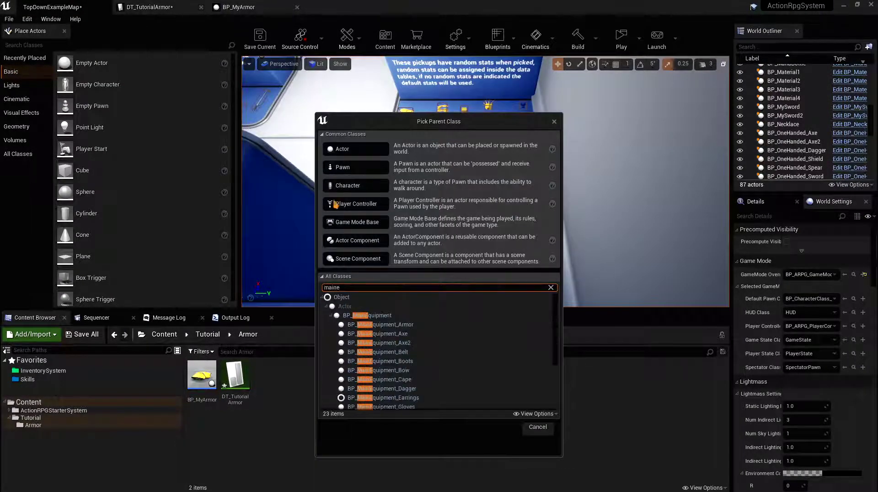
{"action": "left_click", "coordinate": [370, 316]}
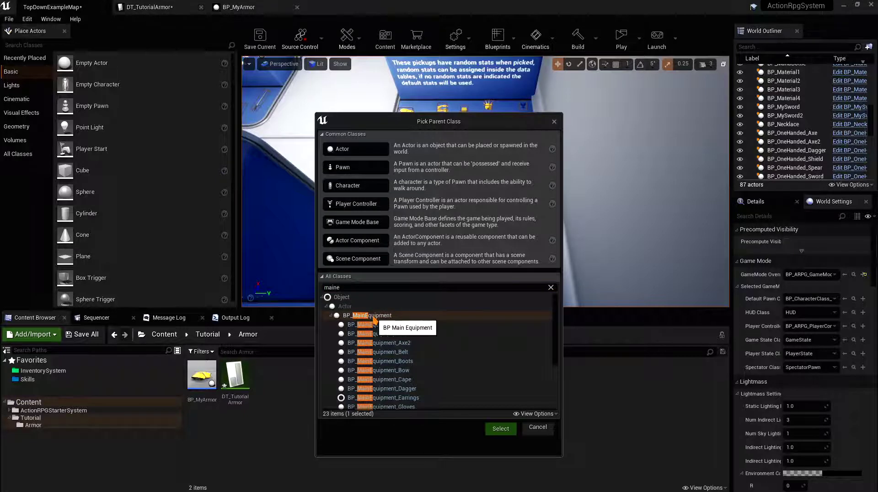
{"action": "left_click", "coordinate": [505, 430]}
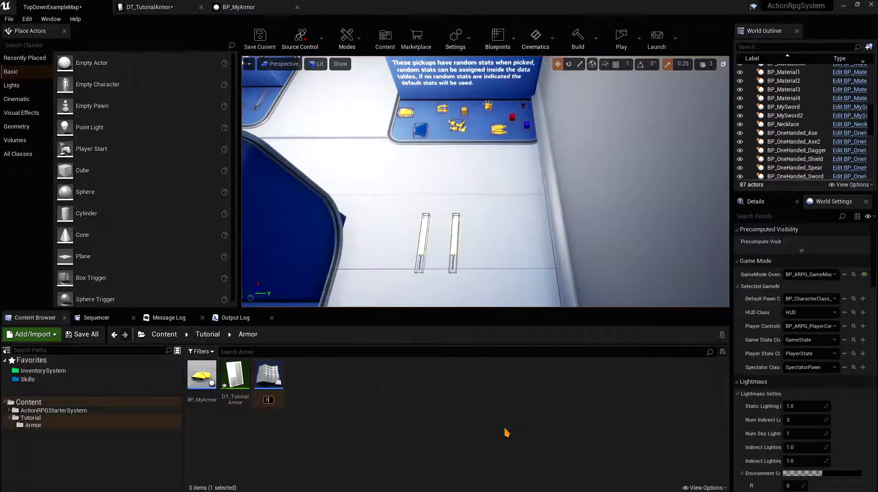
{"action": "type", "text": "BP_MyArmor"}
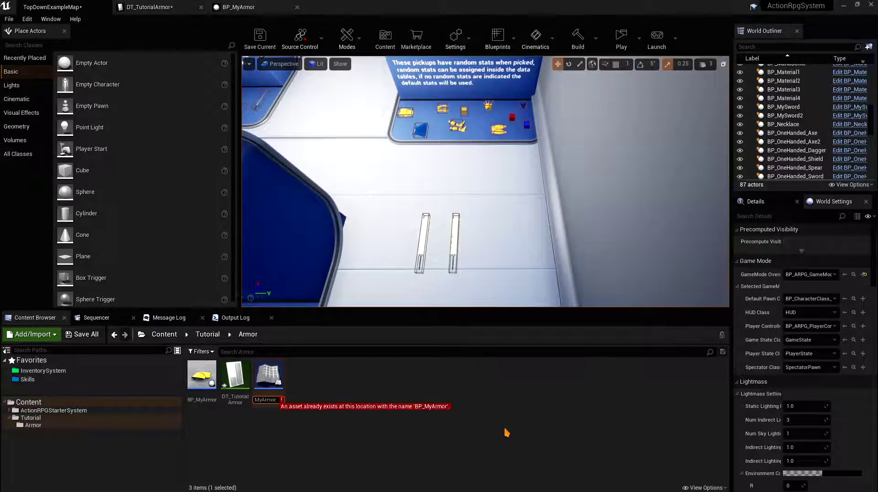
{"action": "type", "text": "MainEquipement"}
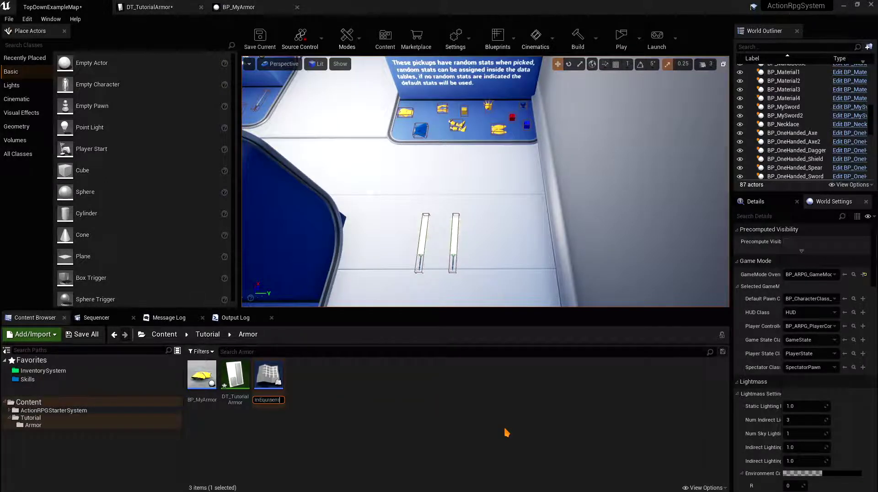
{"action": "key", "text": "Return"}
Step: Open BP_MyArmorMainEquipement and set the inherited MainSkelMesh component's Skeletal Mesh to SK_Armor
{"action": "double_click", "coordinate": [235, 377]}
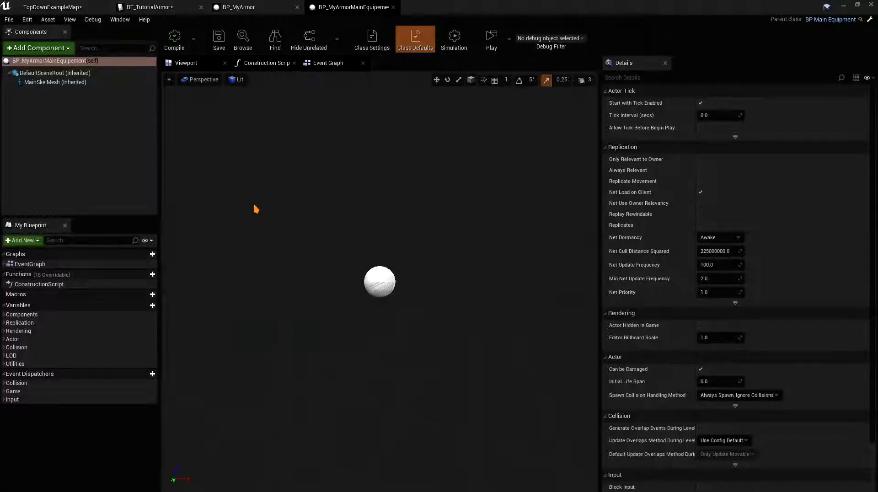
{"action": "left_click", "coordinate": [41, 83]}
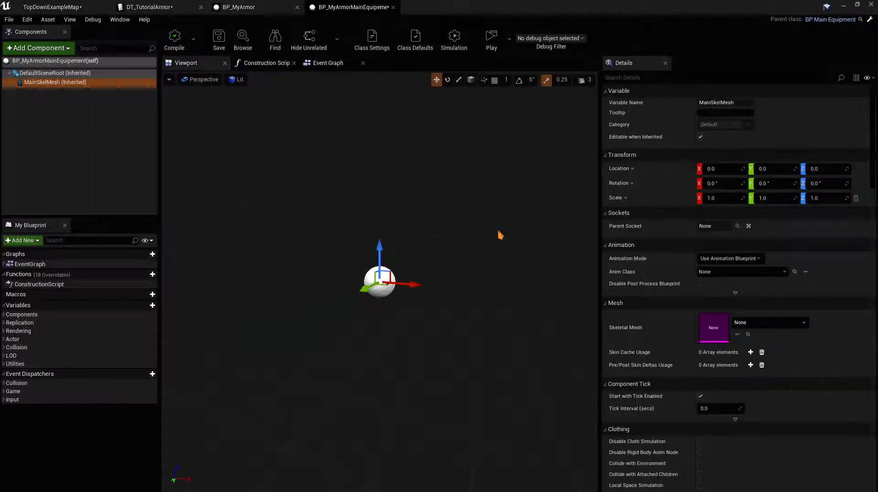
{"action": "left_click", "coordinate": [765, 323]}
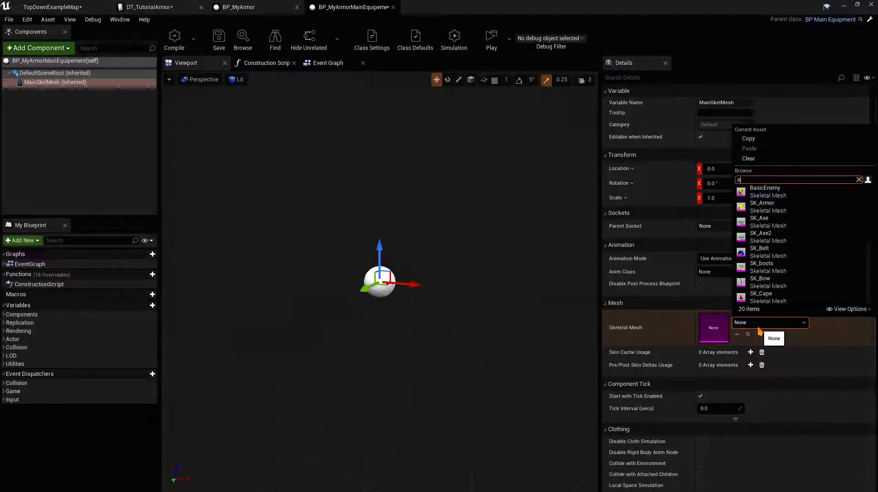
{"action": "type", "text": "armor"}
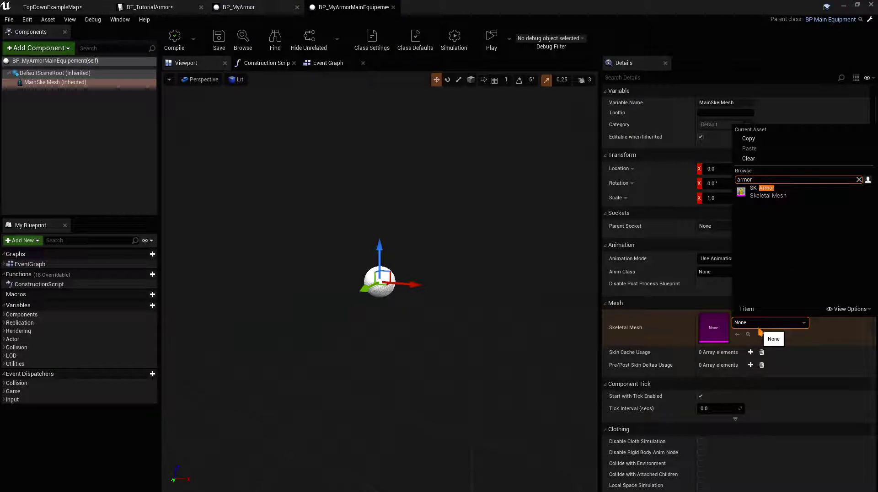
{"action": "left_click", "coordinate": [755, 191]}
{"action": "right_click_drag", "start_coordinate": [356, 153], "coordinate": [344, 135]}
{"action": "key", "text": "s"}
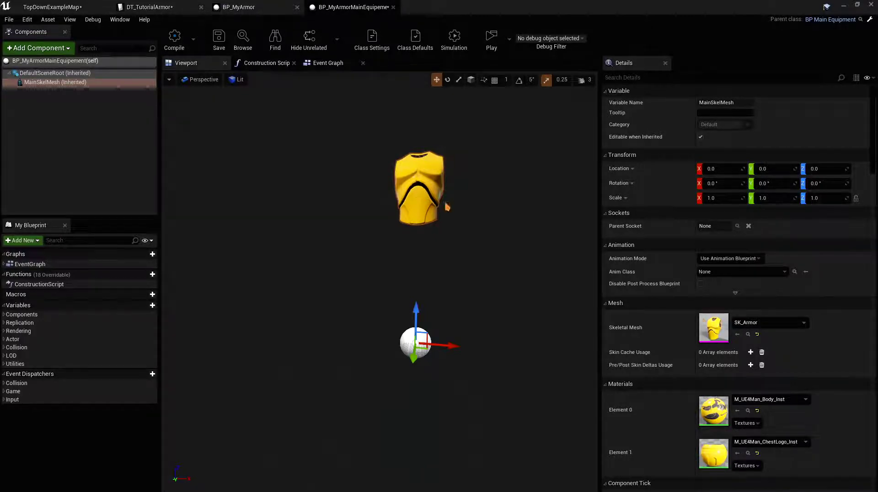
Step: Locate the SK_Armor asset and open it to examine its skeleton tree
{"action": "left_click", "coordinate": [747, 334]}
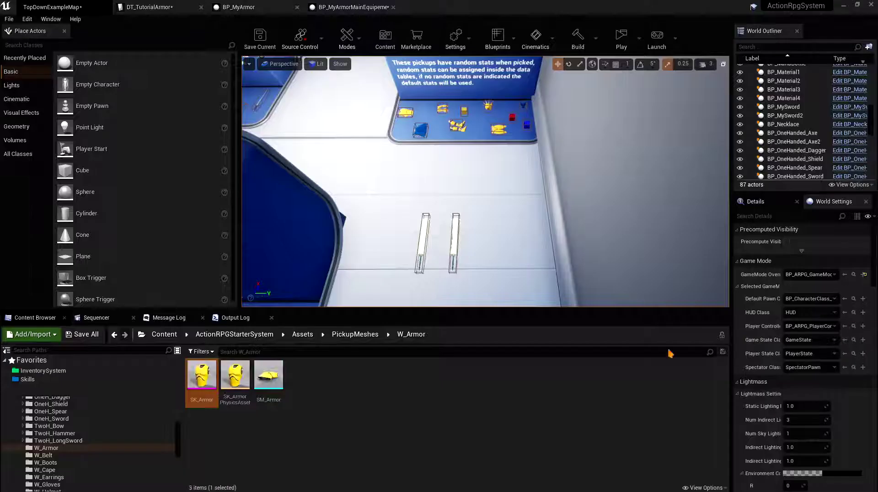
{"action": "double_click", "coordinate": [189, 388]}
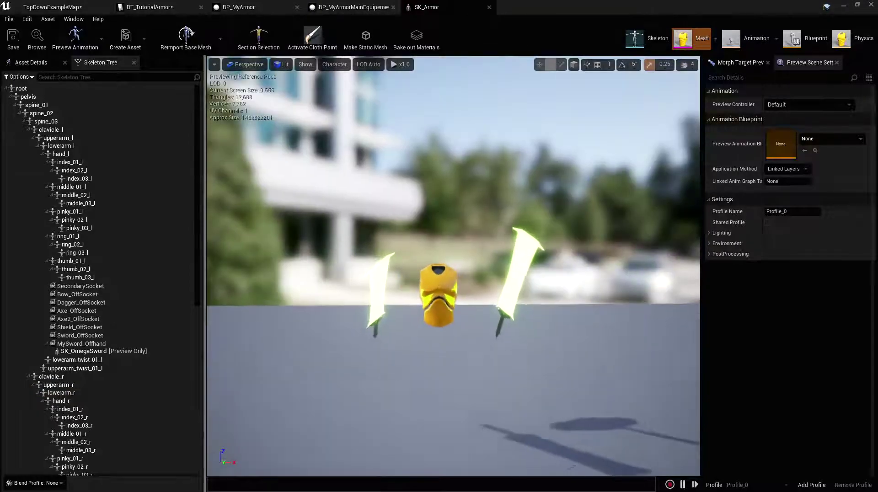
{"action": "left_click", "coordinate": [44, 78]}
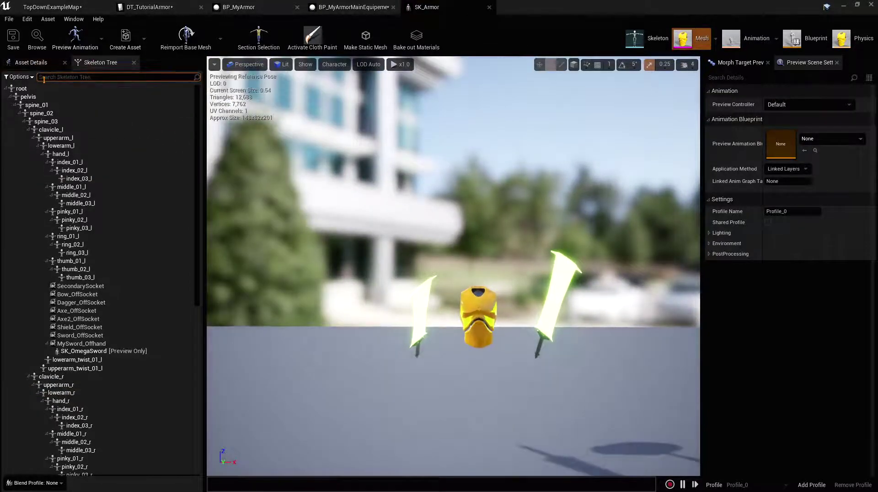
{"action": "left_click_drag", "start_coordinate": [197, 130], "coordinate": [141, 235]}
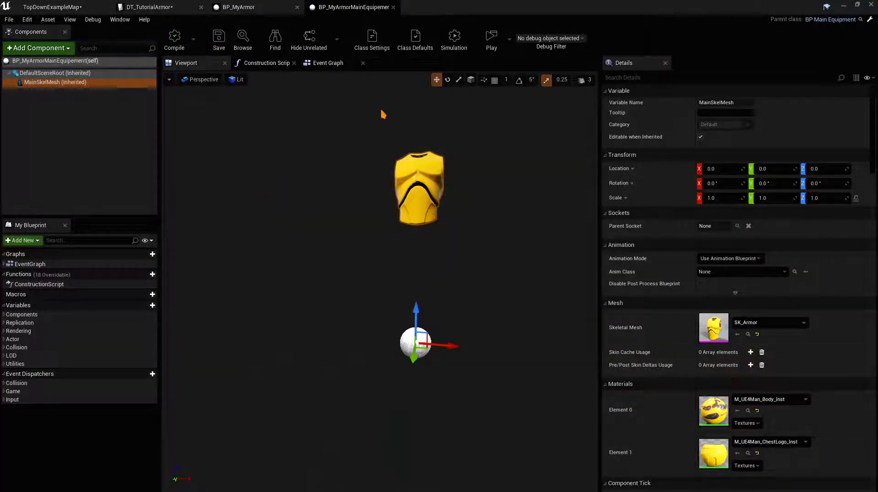
Step: Set the MyArmor row's EquipmentToEquip to BP_MyArmorMainEquipement in DT_TutorialArmor and save the table
{"action": "left_click", "coordinate": [151, 7]}
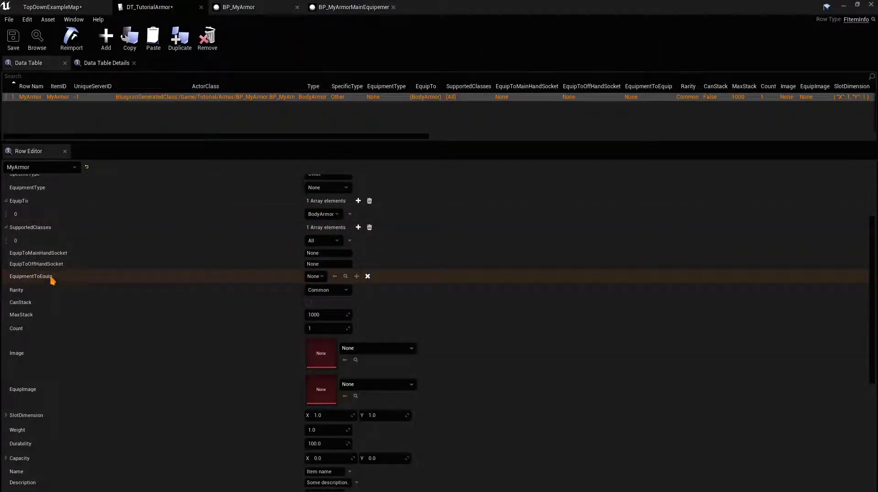
{"action": "left_click", "coordinate": [314, 277]}
{"action": "type", "text": "mya"}
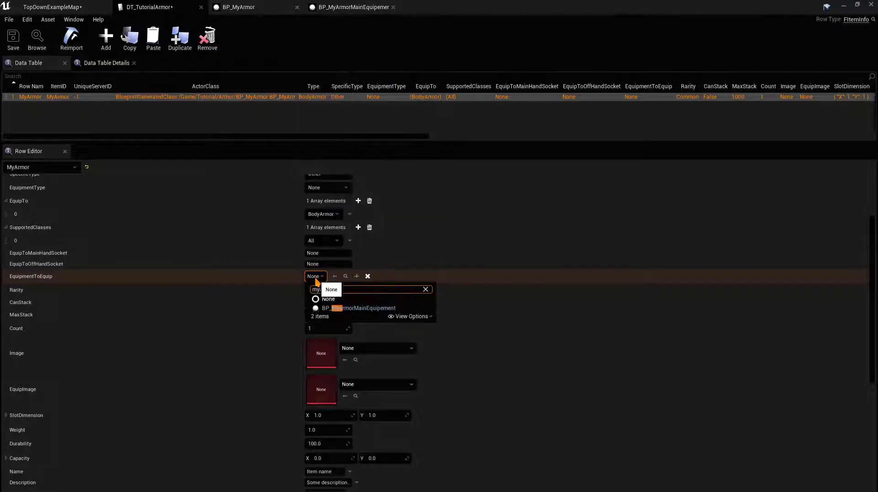
{"action": "left_click", "coordinate": [371, 307]}
{"action": "key", "text": "ctrl+s"}
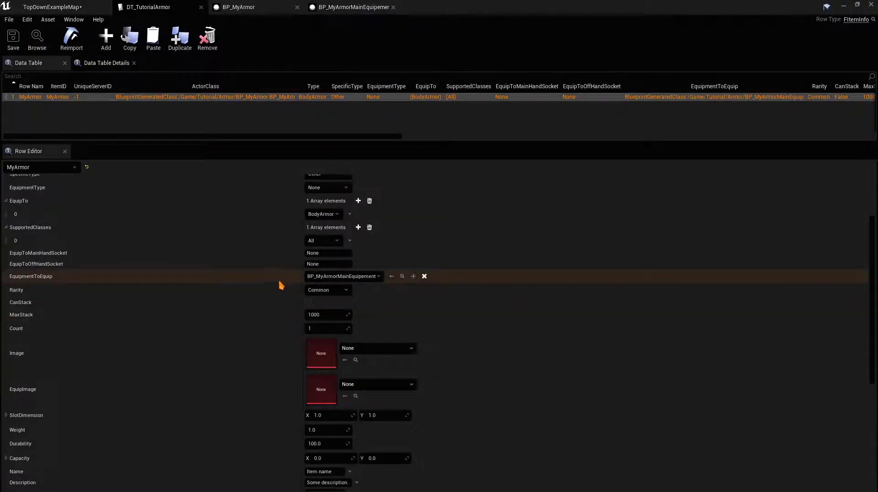
Step: Set both the Image and EquipImage of the MyArmor row to T_ArmorImage
{"action": "scroll", "coordinate": [280, 285], "scroll_direction": "down", "scroll_amount": 2}
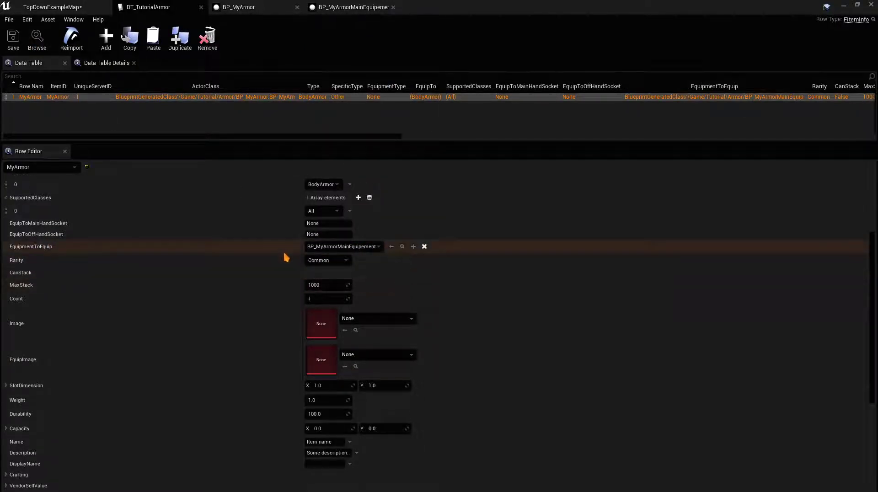
{"action": "scroll", "coordinate": [290, 269], "scroll_direction": "down", "scroll_amount": 2}
{"action": "left_click", "coordinate": [370, 289]}
{"action": "type", "text": "armo"}
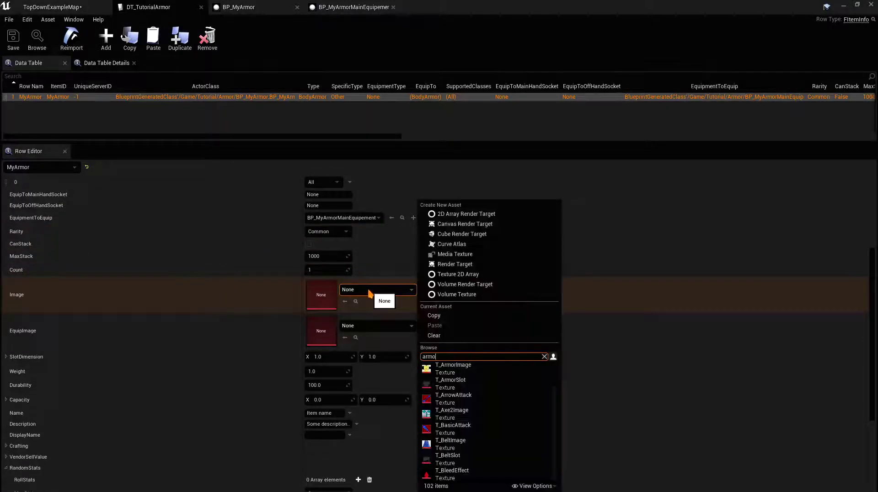
{"action": "left_click", "coordinate": [450, 368]}
{"action": "left_click", "coordinate": [371, 326]}
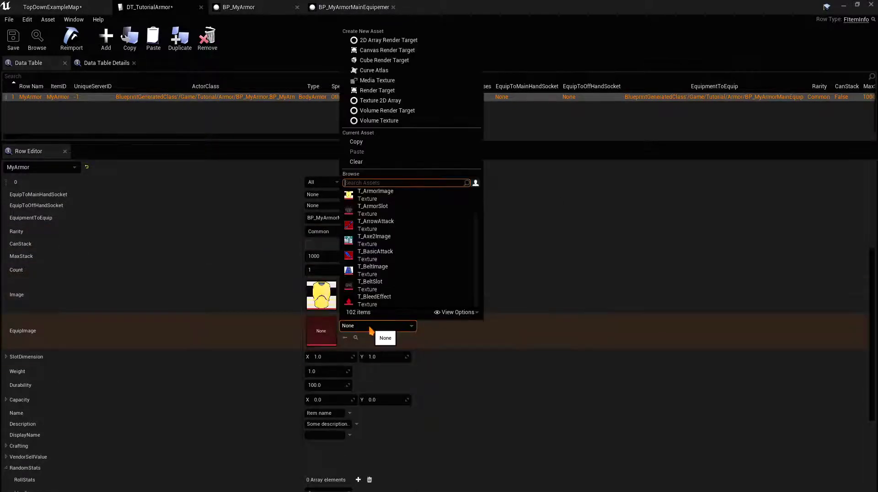
{"action": "type", "text": "armor"}
{"action": "key", "text": "Return"}
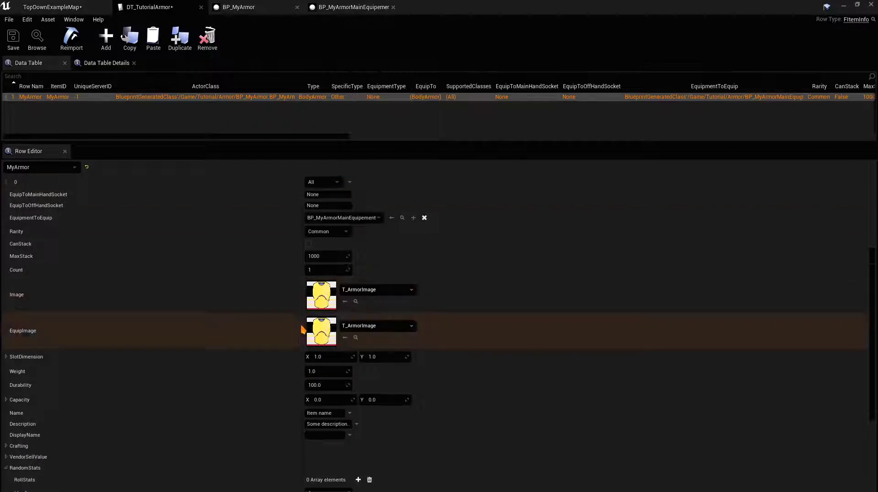
Step: Set the MyArmor row's SlotDimension to 2 in X and 2 in Y
{"action": "scroll", "coordinate": [298, 328], "scroll_direction": "down", "scroll_amount": 2}
{"action": "left_click", "coordinate": [334, 329]}
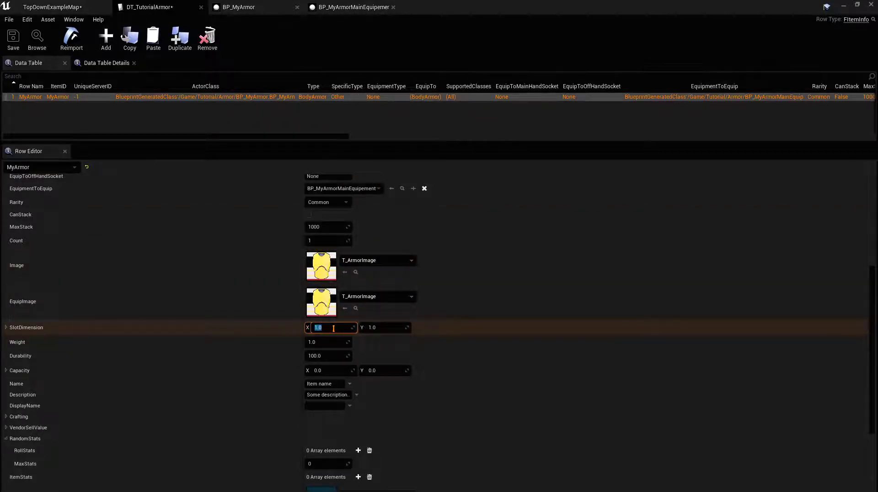
{"action": "key", "text": "Return"}
{"action": "type", "text": "2"}
{"action": "key", "text": "Return"}
Step: Set the MyArmor row's Name to Armor
{"action": "scroll", "coordinate": [334, 362], "scroll_direction": "down", "scroll_amount": 1}
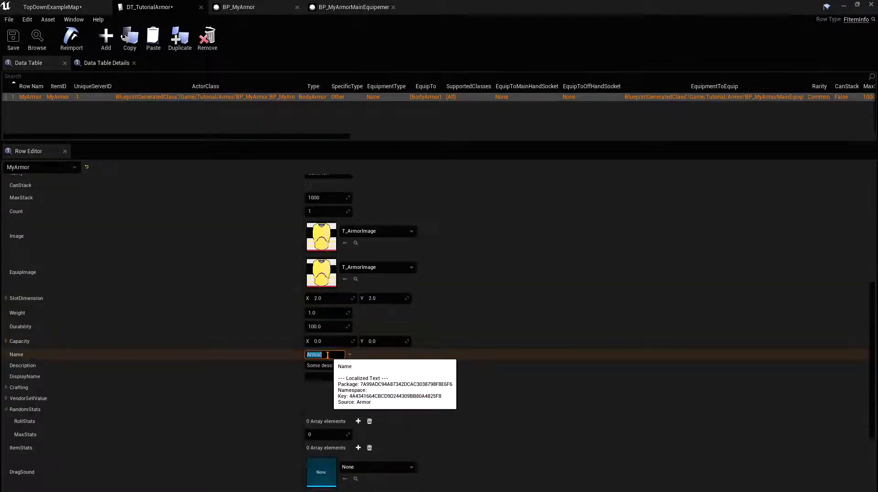
{"action": "left_click", "coordinate": [322, 355]}
{"action": "type", "text": "Armor"}
{"action": "key", "text": "Return"}
{"action": "scroll", "coordinate": [366, 379], "scroll_direction": "down", "scroll_amount": 1}
{"action": "scroll", "coordinate": [366, 379], "scroll_direction": "down", "scroll_amount": 1}
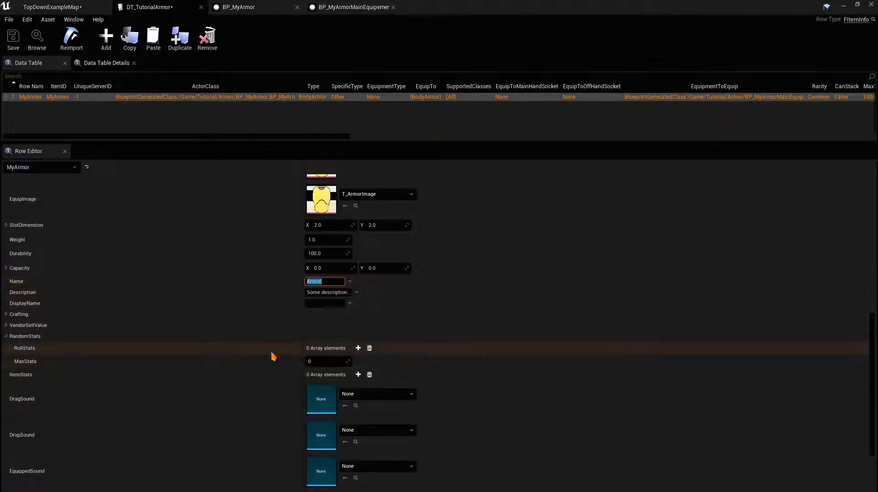
Step: Place a BP_MyArmor pickup from the Armor folder on the level floor beside the two swords
{"action": "left_click", "coordinate": [58, 6]}
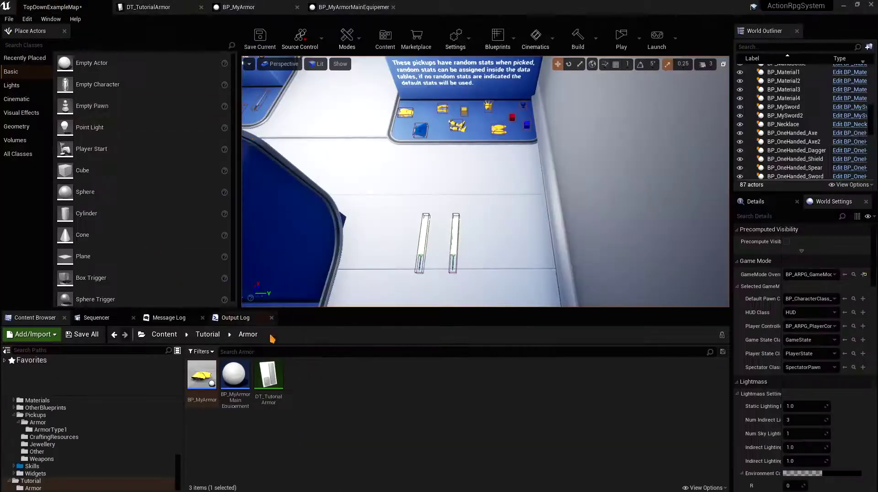
{"action": "left_click", "coordinate": [293, 418]}
{"action": "left_click_drag", "start_coordinate": [202, 388], "coordinate": [374, 246]}
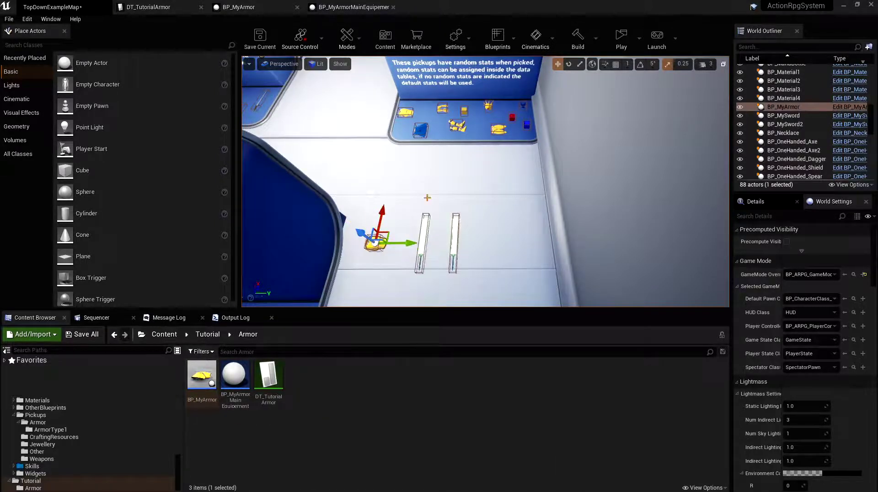
Step: Play the level, pick up the new Armor item and equip it from the inventory to test it
{"action": "left_click", "coordinate": [621, 37]}
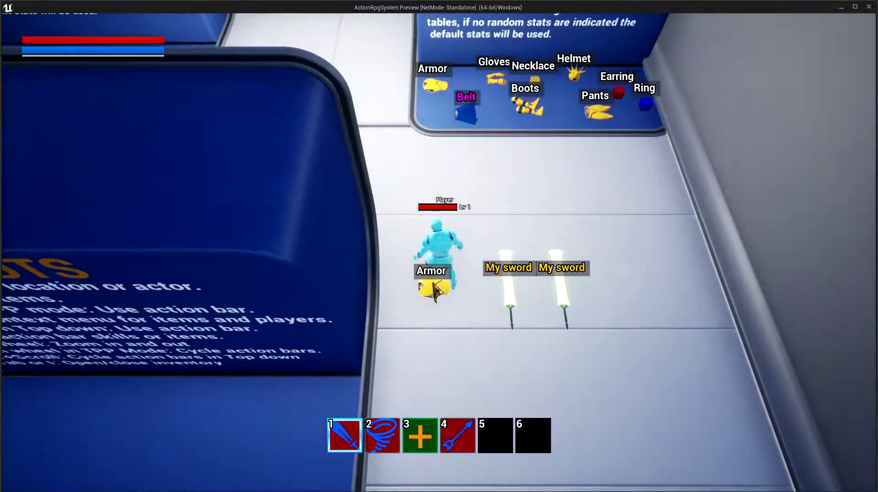
{"action": "left_click", "coordinate": [430, 295]}
{"action": "key", "text": "i"}
{"action": "double_click", "coordinate": [797, 377]}
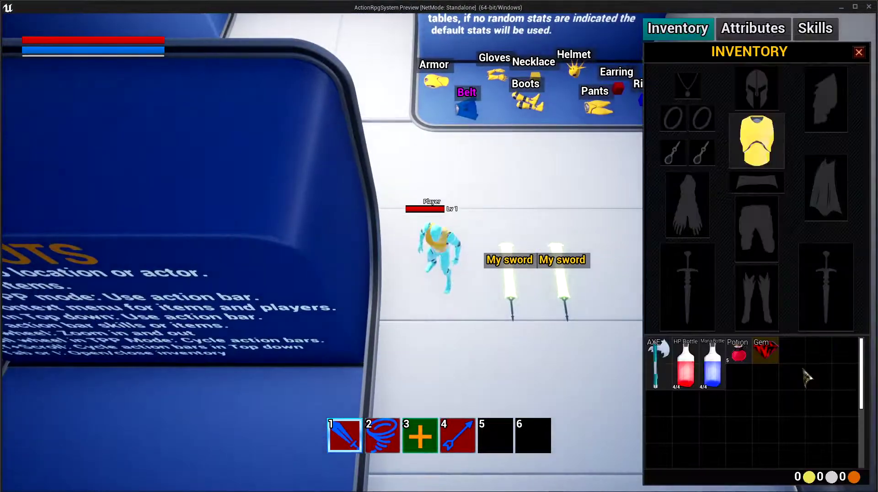
Step: Walk the character around the level to check how the equipped armor looks while moving
{"action": "left_click", "coordinate": [453, 353]}
{"action": "left_click", "coordinate": [431, 224]}
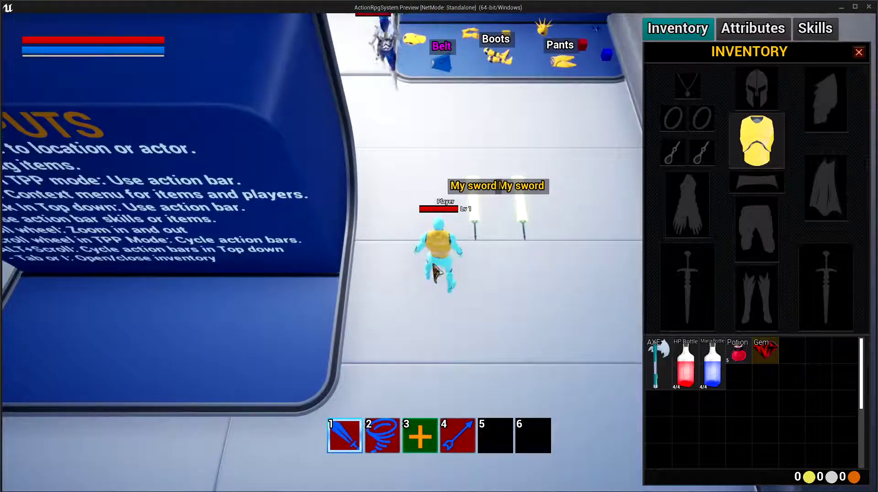
{"action": "left_click", "coordinate": [438, 315]}
{"action": "left_click", "coordinate": [314, 341]}
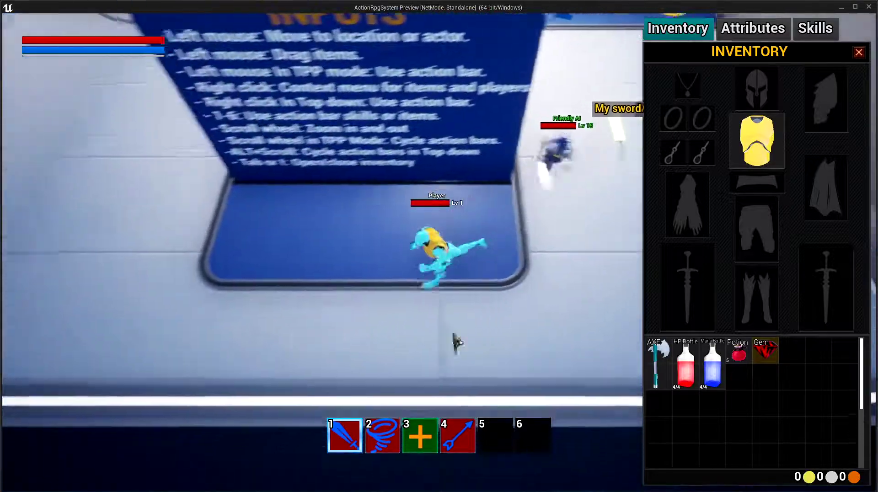
{"action": "left_click", "coordinate": [455, 343]}
{"action": "left_click", "coordinate": [594, 252]}
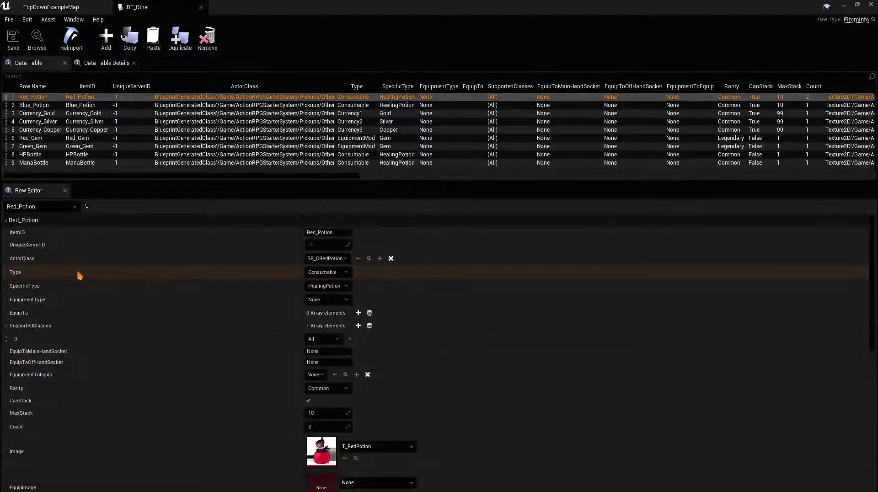
Step: Examine the Red_Potion row in DT_Other, covering its type fields, equipment settings, stacking options and count
{"action": "left_click", "coordinate": [326, 274]}
{"action": "left_click", "coordinate": [327, 274]}
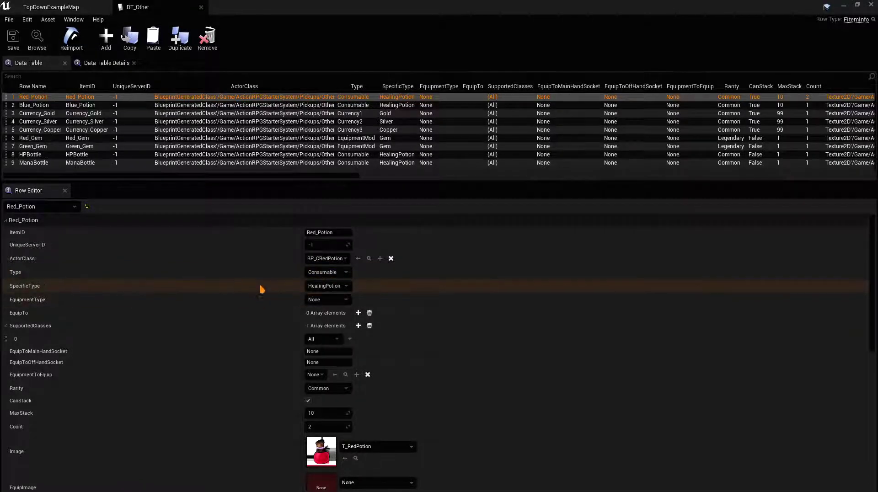
{"action": "scroll", "coordinate": [211, 296], "scroll_direction": "down", "scroll_amount": 2}
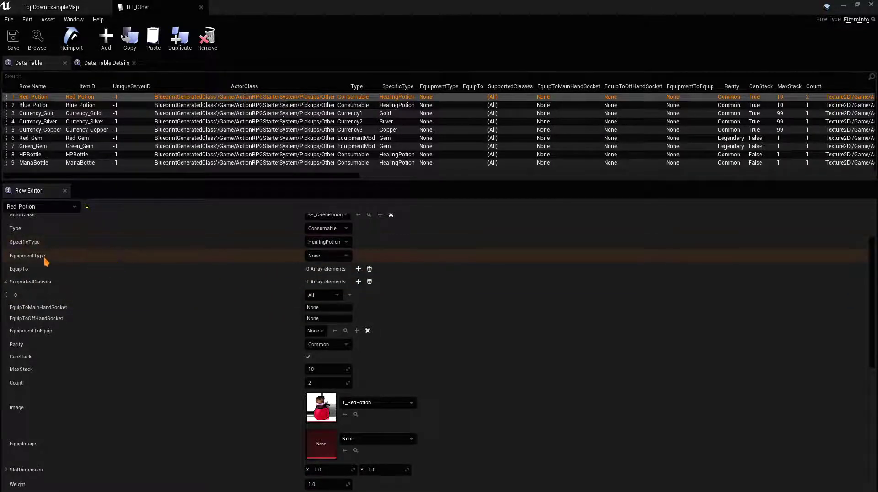
{"action": "left_click", "coordinate": [333, 256]}
{"action": "left_click", "coordinate": [333, 256]}
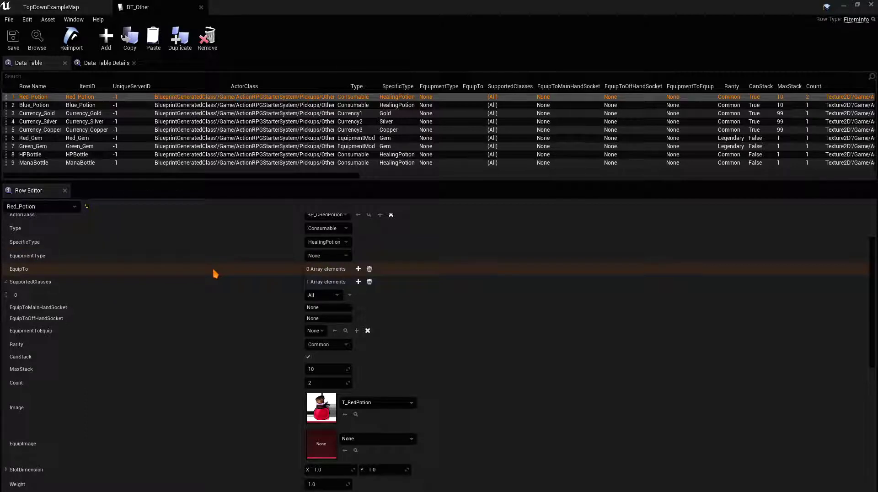
{"action": "scroll", "coordinate": [90, 303], "scroll_direction": "down", "scroll_amount": 3}
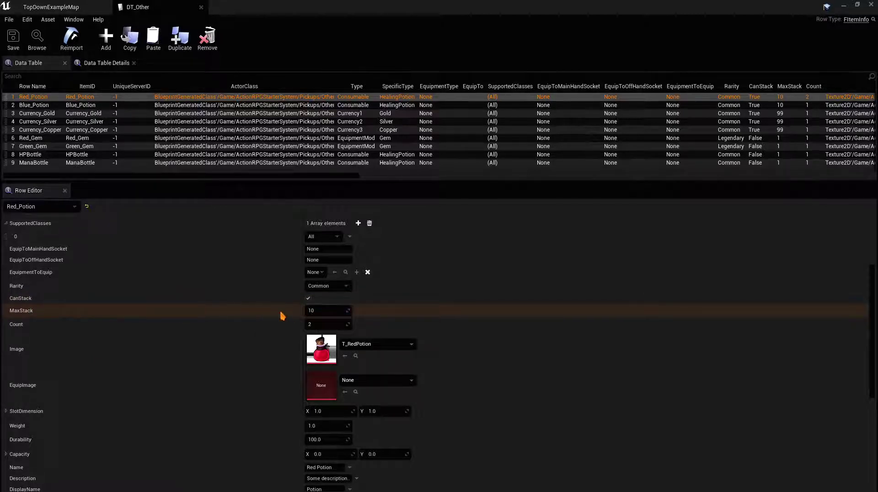
{"action": "left_click", "coordinate": [71, 5]}
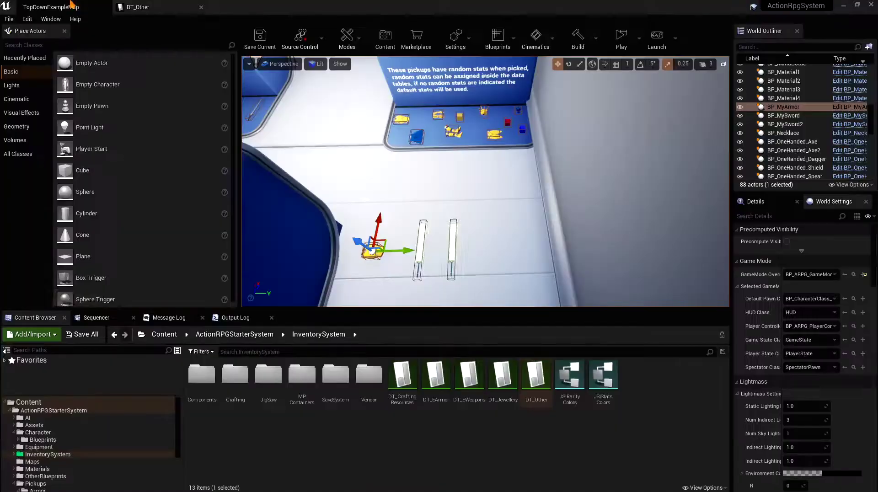
{"action": "left_click", "coordinate": [153, 7]}
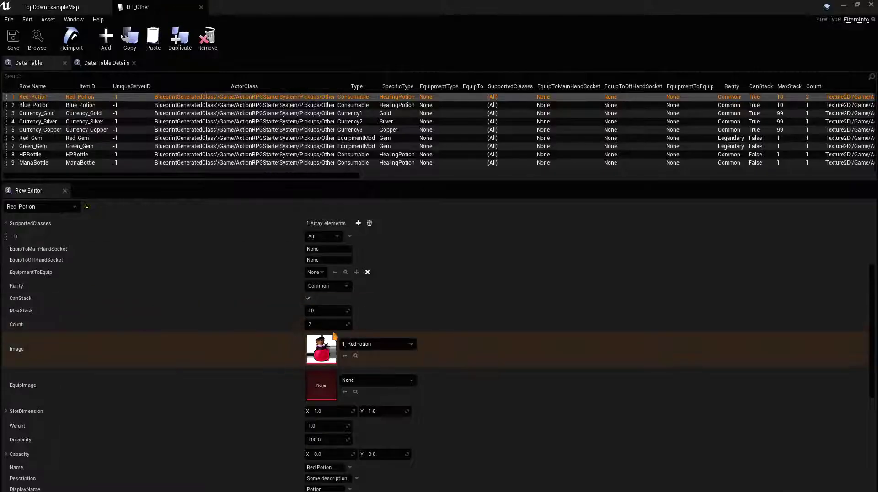
Step: Locate the Red_Potion row's actor class BP_CRedPotion, place it on the level floor near the armor pickup and raise it slightly
{"action": "scroll", "coordinate": [280, 327], "scroll_direction": "up", "scroll_amount": 5}
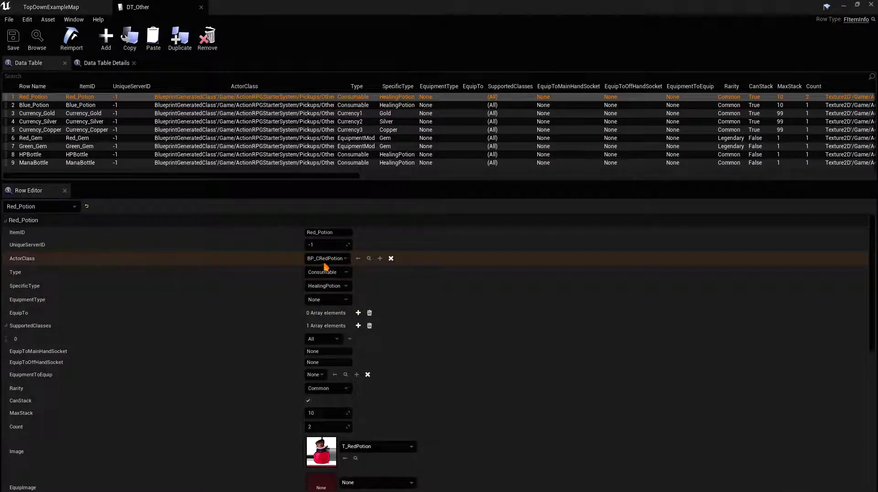
{"action": "left_click", "coordinate": [368, 258]}
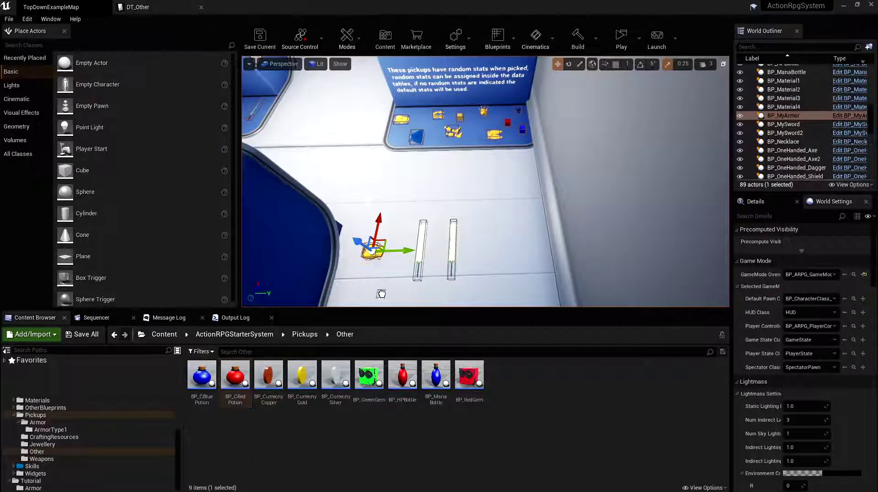
{"action": "left_click_drag", "start_coordinate": [382, 293], "coordinate": [382, 293]}
{"action": "right_click_drag", "start_coordinate": [382, 294], "coordinate": [412, 265]}
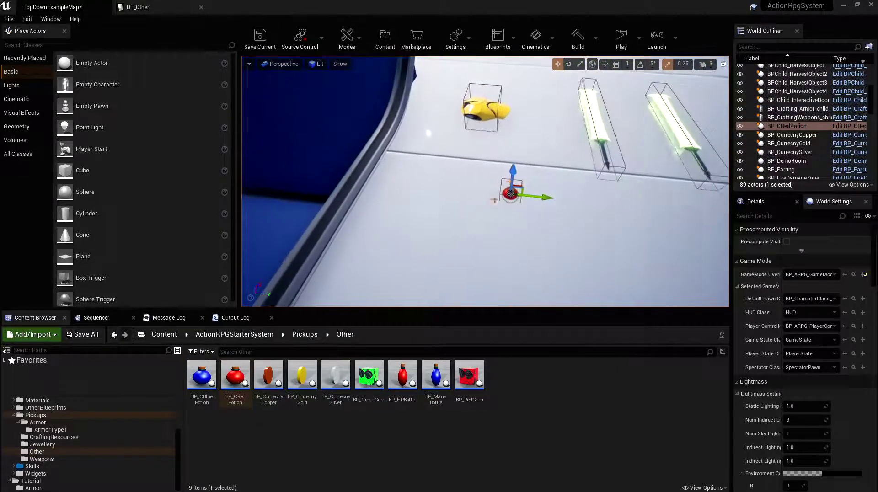
{"action": "left_click_drag", "start_coordinate": [513, 172], "coordinate": [515, 164]}
Step: Widen the details area for the placed BP_CRedPotion and set its New Count to 5
{"action": "left_click", "coordinate": [760, 202]}
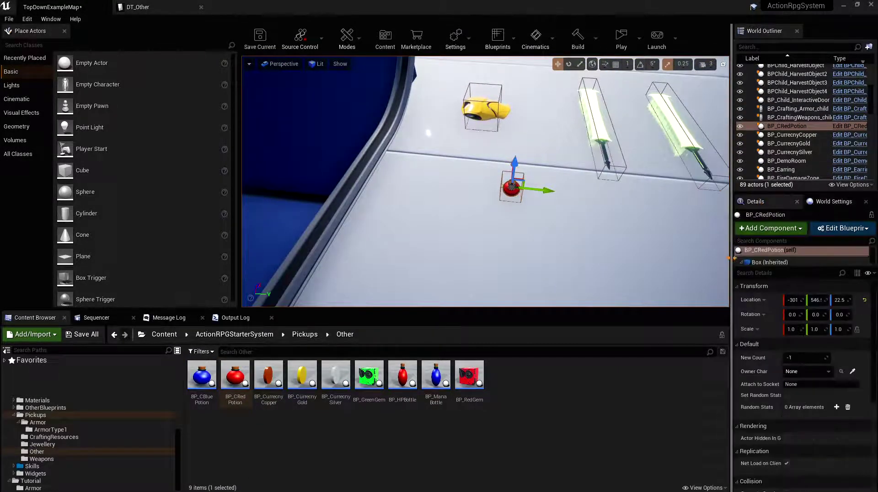
{"action": "left_click_drag", "start_coordinate": [729, 260], "coordinate": [644, 259]}
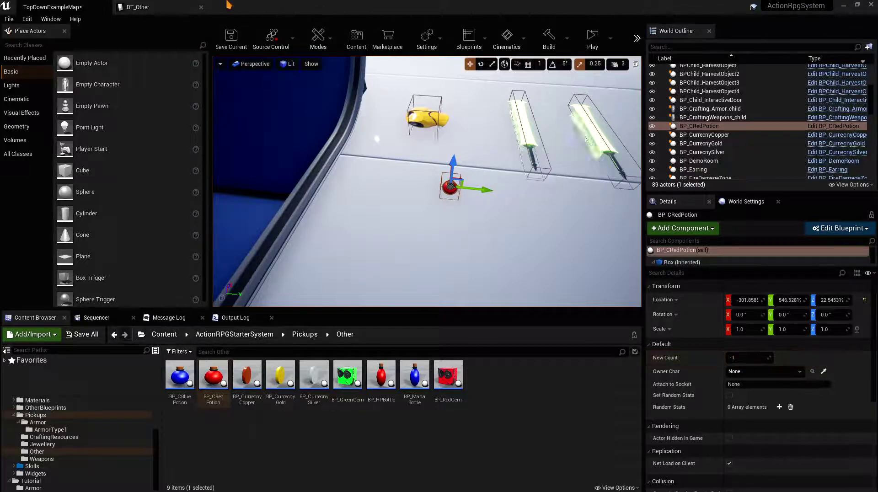
{"action": "left_click", "coordinate": [137, 7]}
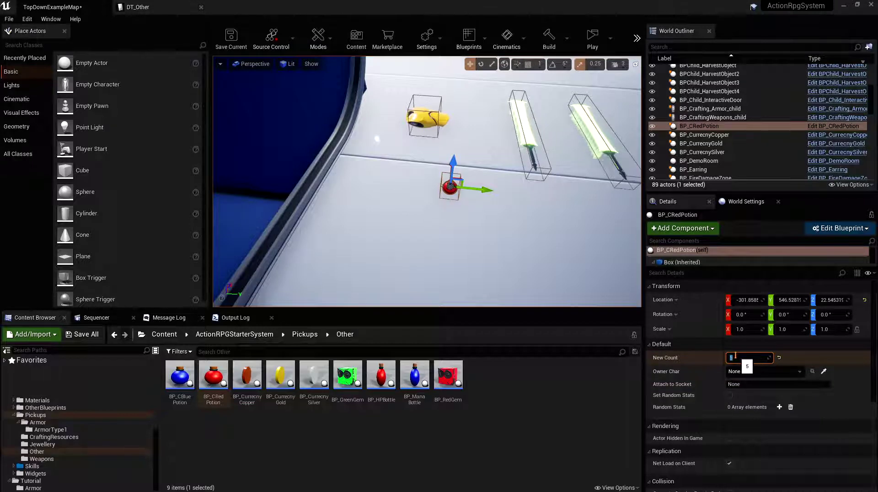
{"action": "key", "text": "Return"}
Step: Play the level, open the inventory and pick up the placed Red Potion stack to test its count
{"action": "left_click", "coordinate": [592, 39]}
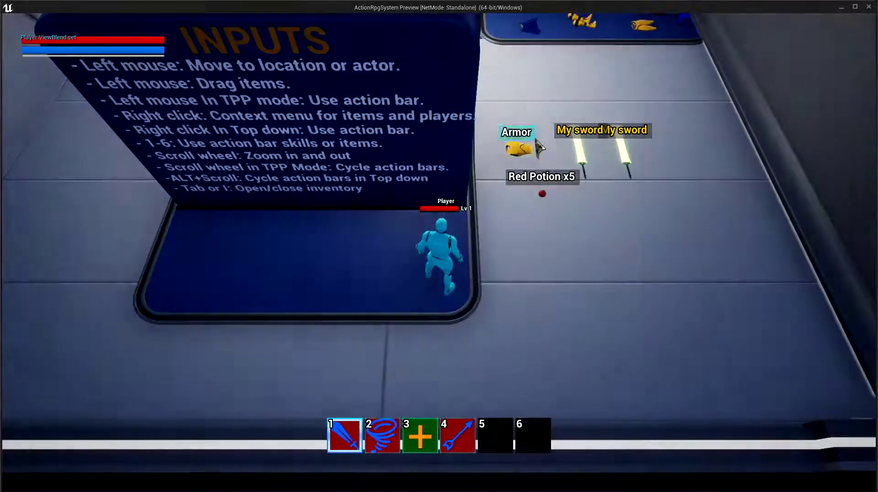
{"action": "left_click", "coordinate": [488, 243]}
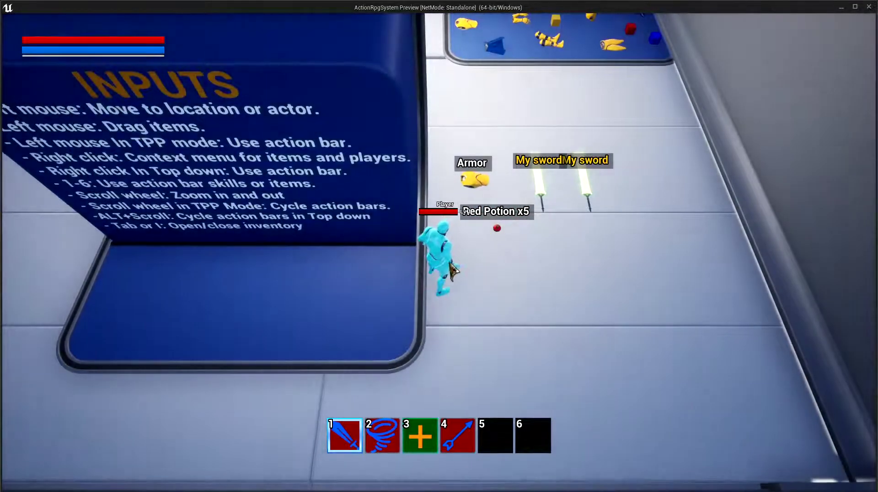
{"action": "key", "text": "Tab"}
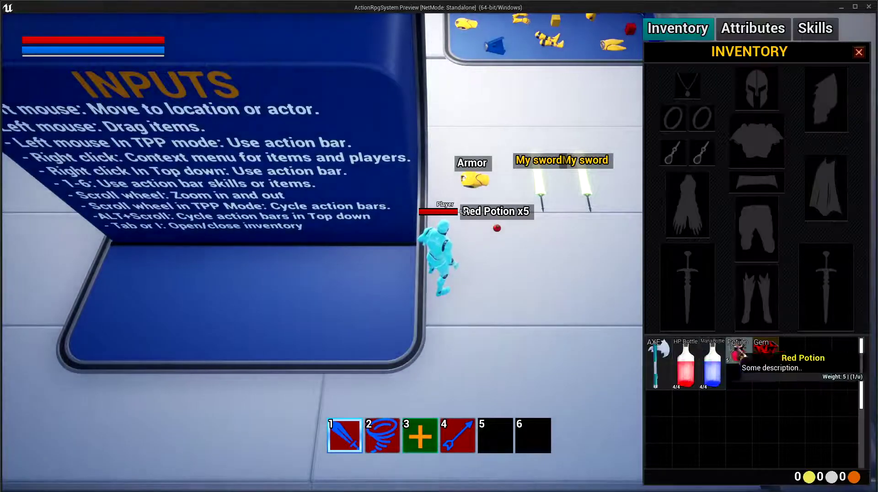
{"action": "left_click", "coordinate": [497, 228]}
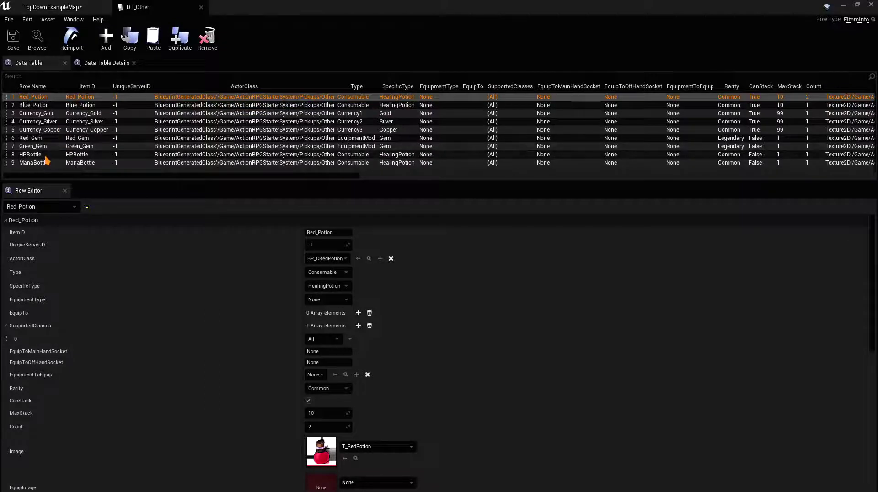
Step: Examine the HPBottle row in DT_Other, especially its stacking, SlotDimension and Capacity settings
{"action": "left_click", "coordinate": [36, 155]}
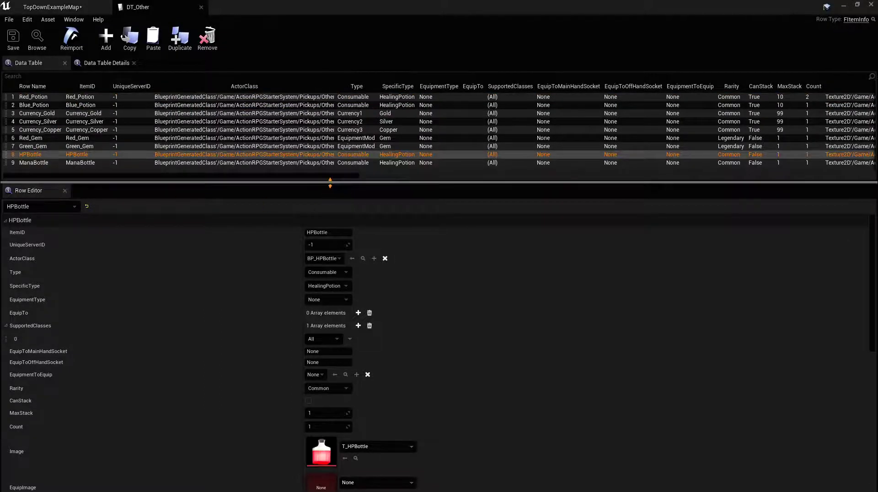
{"action": "left_click_drag", "start_coordinate": [330, 182], "coordinate": [329, 156]}
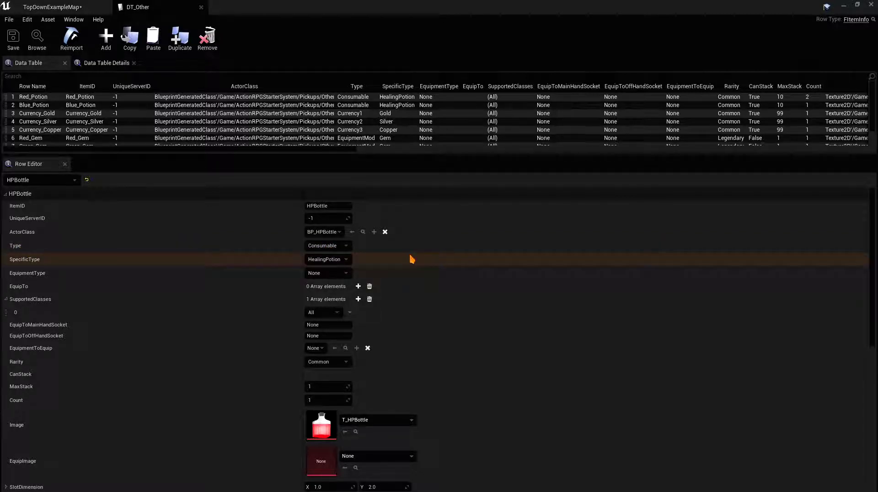
{"action": "scroll", "coordinate": [390, 287], "scroll_direction": "down", "scroll_amount": 3}
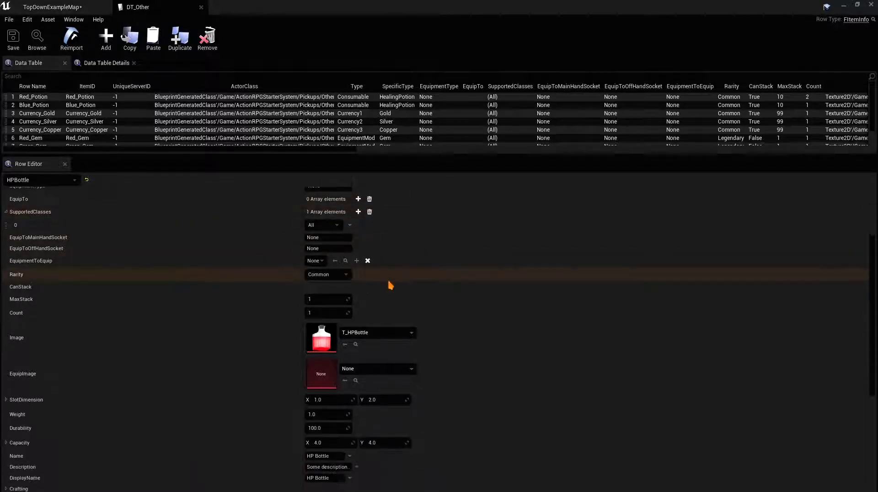
{"action": "scroll", "coordinate": [390, 285], "scroll_direction": "down", "scroll_amount": 3}
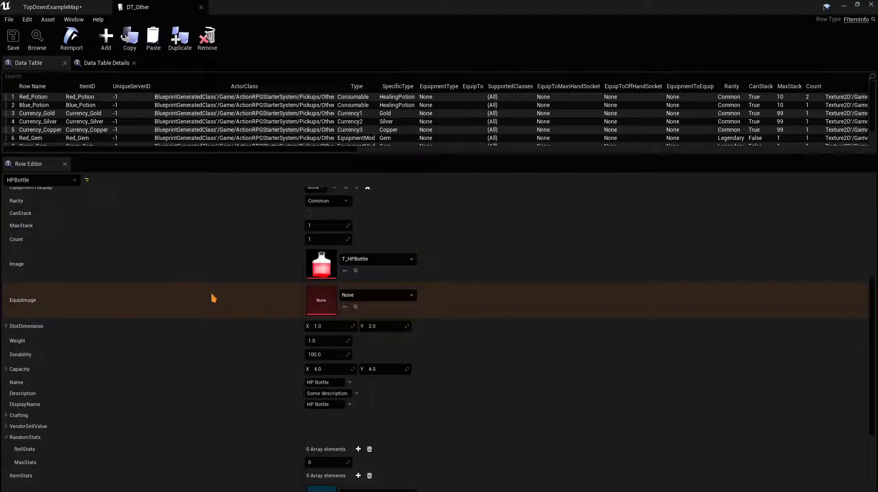
{"action": "scroll", "coordinate": [45, 369], "scroll_direction": "down", "scroll_amount": 1}
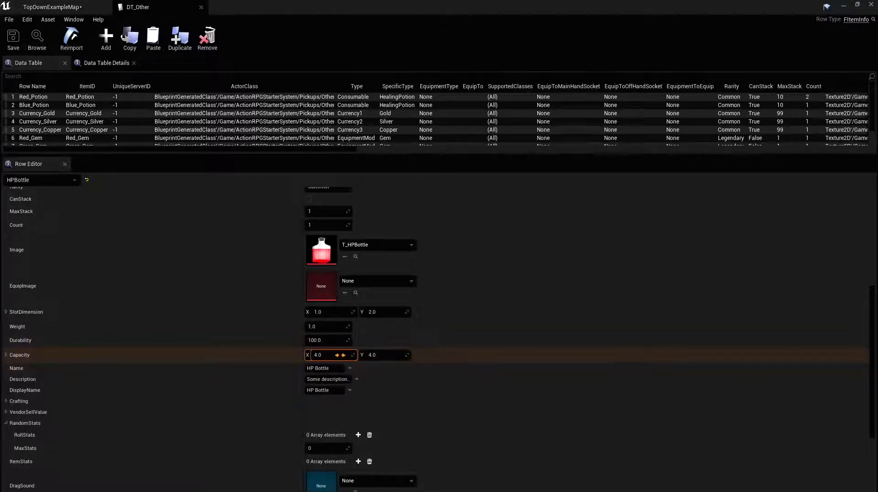
{"action": "scroll", "coordinate": [315, 231], "scroll_direction": "up", "scroll_amount": 2}
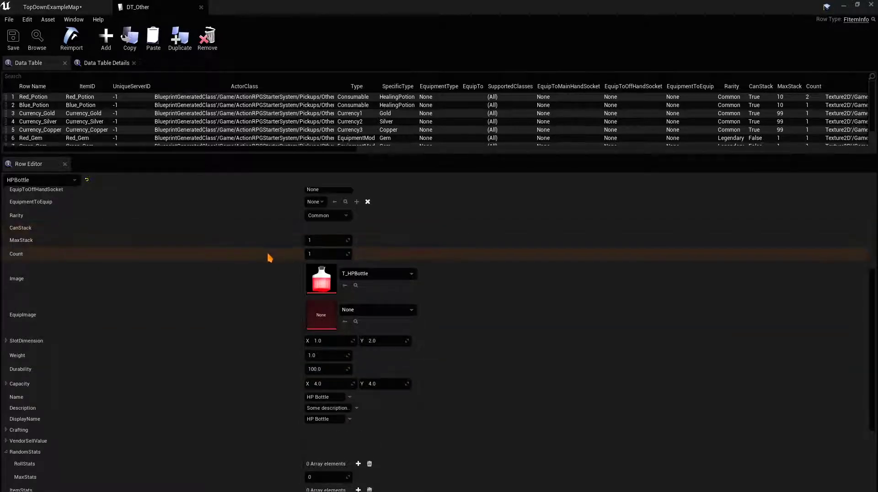
{"action": "scroll", "coordinate": [273, 281], "scroll_direction": "down", "scroll_amount": 1}
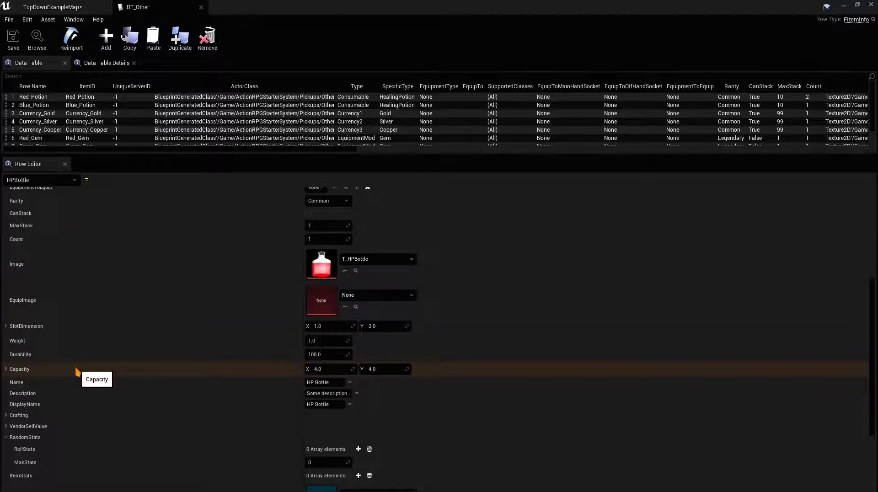
{"action": "scroll", "coordinate": [178, 281], "scroll_direction": "down", "scroll_amount": 3}
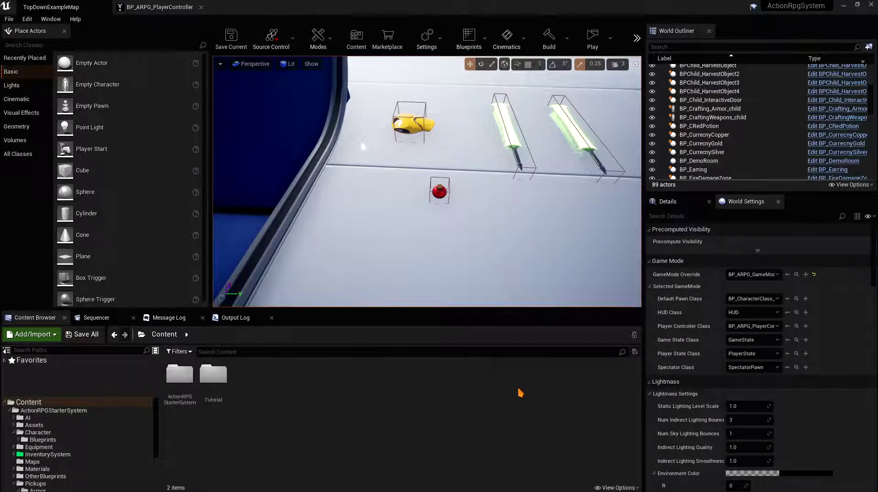
Step: Open the BP_ARPG_PlayerController Blueprint and add a Refill Capacity by Type call on its InventoryComponent in the Event Graph
{"action": "left_click", "coordinate": [796, 326]}
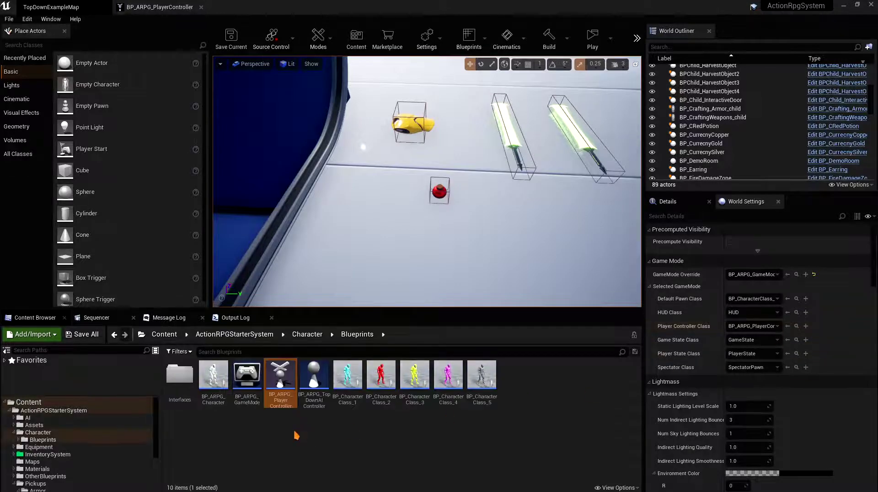
{"action": "double_click", "coordinate": [284, 381]}
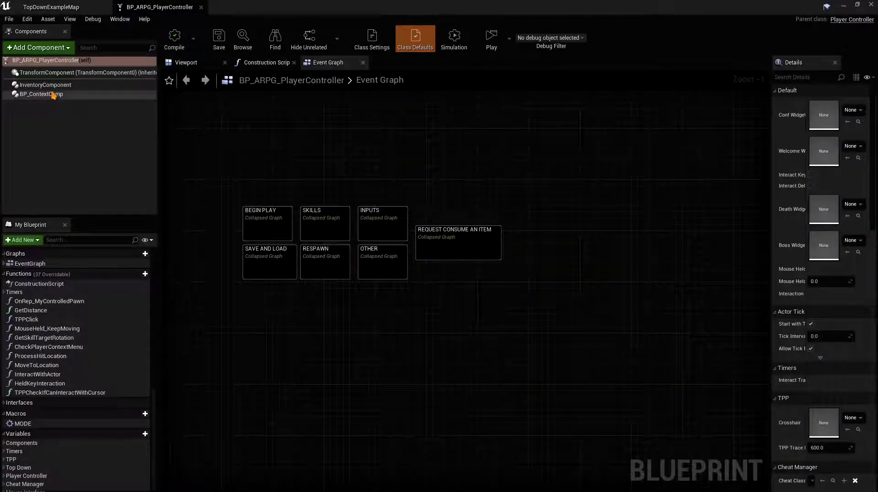
{"action": "left_click_drag", "start_coordinate": [45, 85], "coordinate": [347, 339]}
{"action": "type", "text": "refil"}
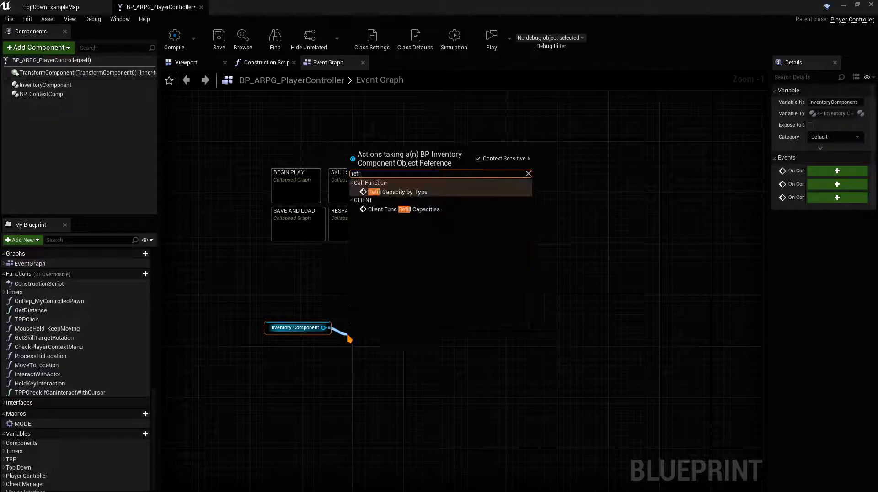
{"action": "key", "text": "Return"}
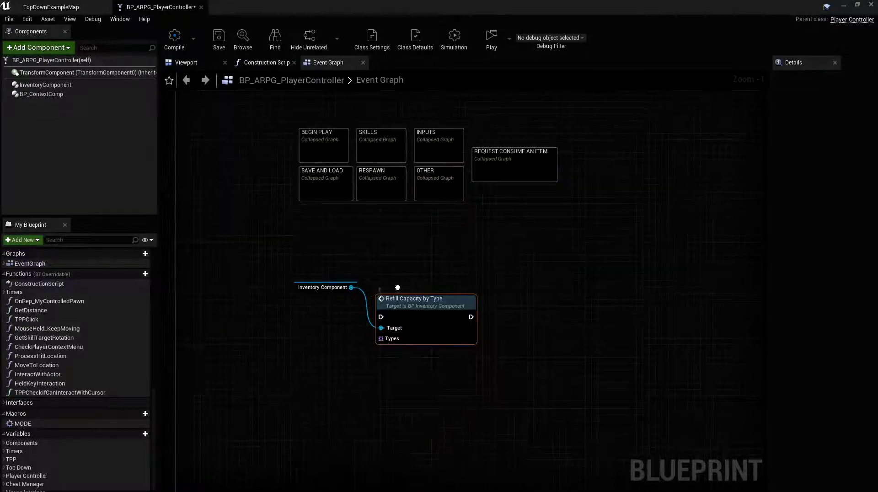
Step: Add a Middle Mouse Button event and connect its Pressed output to the Refill Capacity by Type node
{"action": "left_click_drag", "start_coordinate": [322, 269], "coordinate": [322, 331]}
{"action": "right_click", "coordinate": [293, 286]}
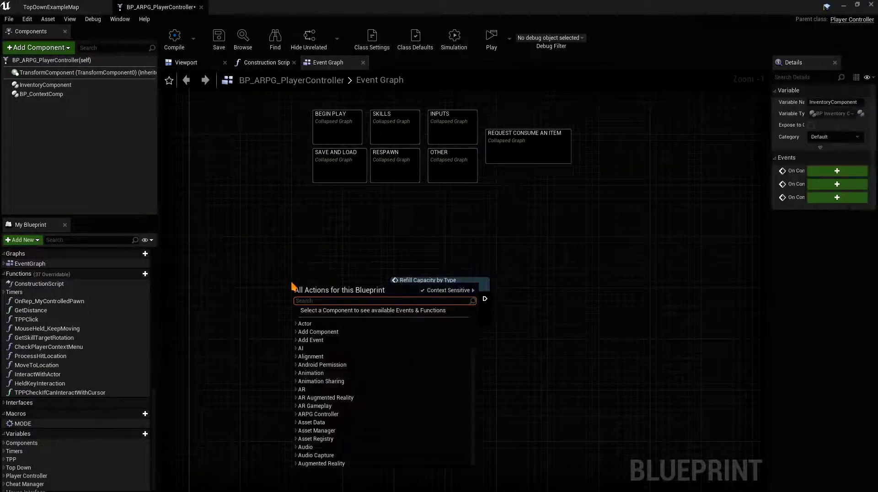
{"action": "type", "text": "middle mouse"}
{"action": "key", "text": "Return"}
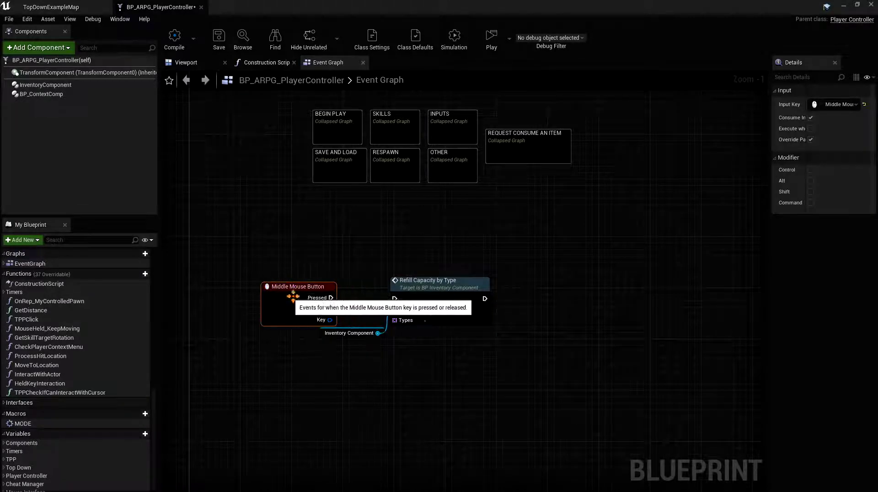
{"action": "left_click_drag", "start_coordinate": [330, 297], "coordinate": [394, 299]}
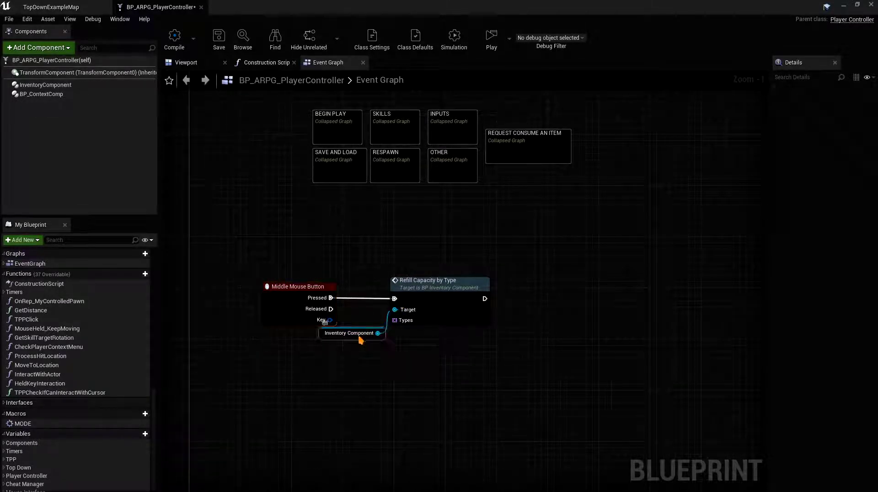
Step: Move the Inventory Component node above the Middle Mouse Button event to tidy the graph
{"action": "left_click_drag", "start_coordinate": [349, 333], "coordinate": [342, 263]}
{"action": "left_click", "coordinate": [418, 259]}
{"action": "right_click_drag", "start_coordinate": [418, 258], "coordinate": [454, 224]}
{"action": "left_click", "coordinate": [348, 251]}
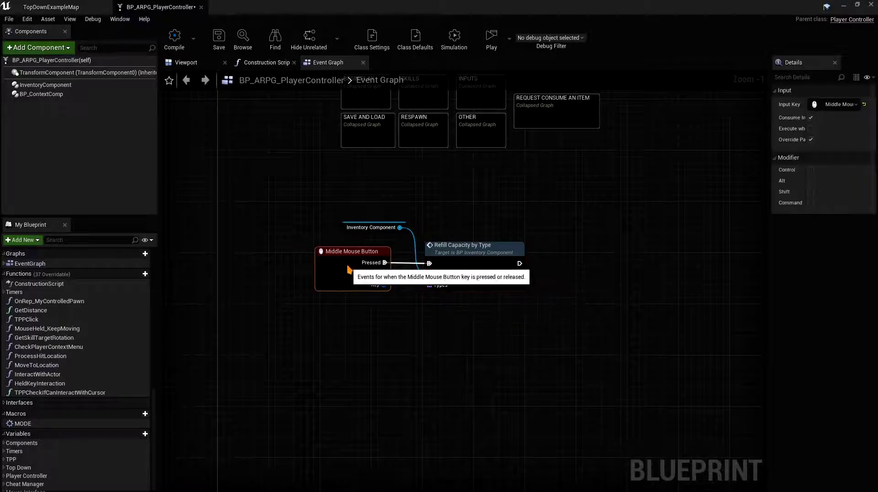
Step: Connect a Make Array node with HPBottle as element 0 to the Types input of Refill Capacity by Type
{"action": "left_click", "coordinate": [422, 298]}
{"action": "left_click_drag", "start_coordinate": [428, 285], "coordinate": [408, 317]}
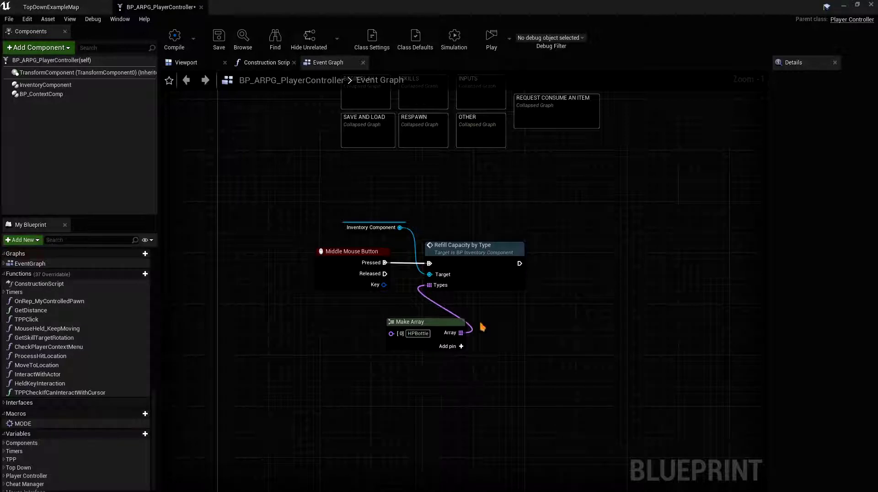
Step: Play-test the refill: open the inventory, consume the HP Bottle four times, refill it with the middle mouse input and check the bottles
{"action": "left_click", "coordinate": [489, 41]}
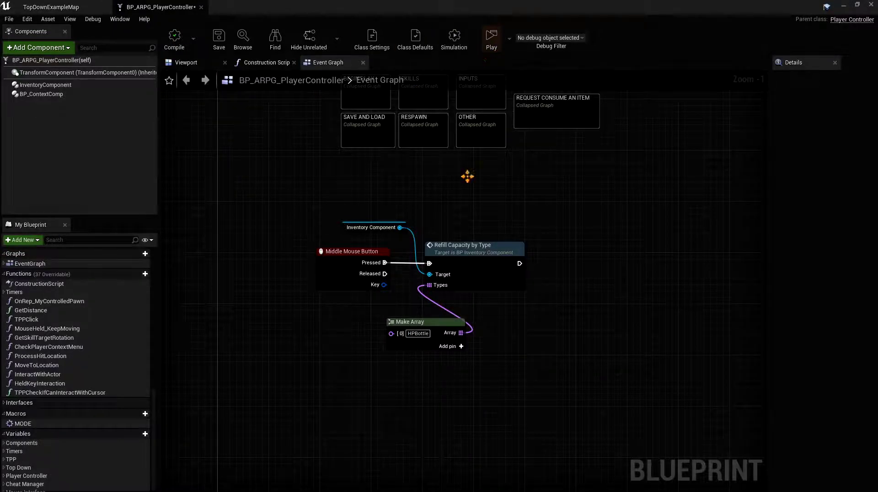
{"action": "left_click", "coordinate": [465, 283]}
{"action": "key", "text": "i"}
{"action": "double_click", "coordinate": [687, 384]}
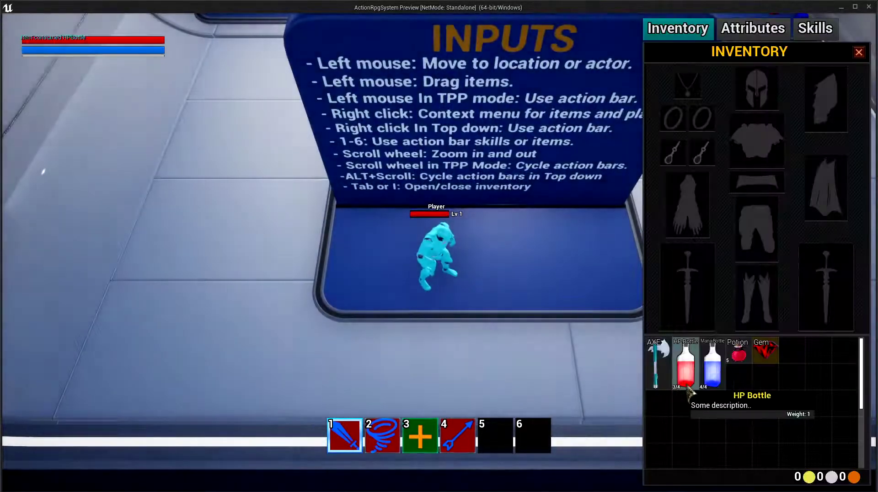
{"action": "double_click", "coordinate": [686, 385]}
{"action": "double_click", "coordinate": [688, 386]}
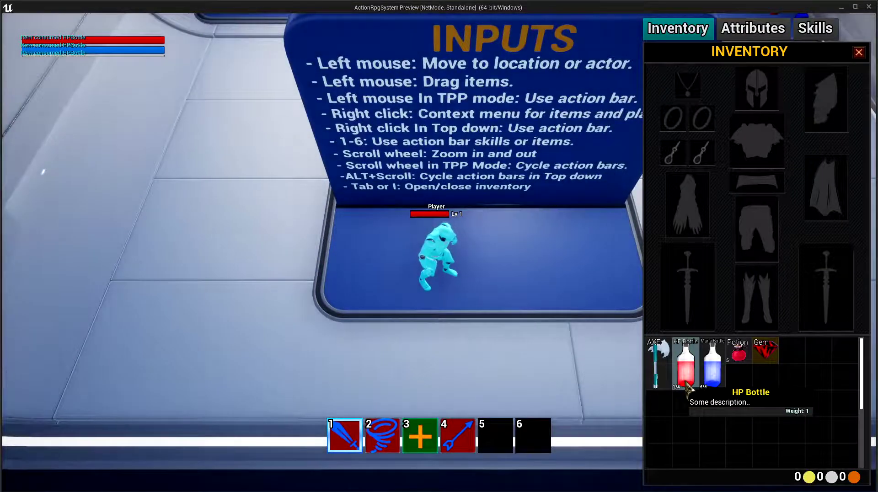
{"action": "double_click", "coordinate": [687, 385]}
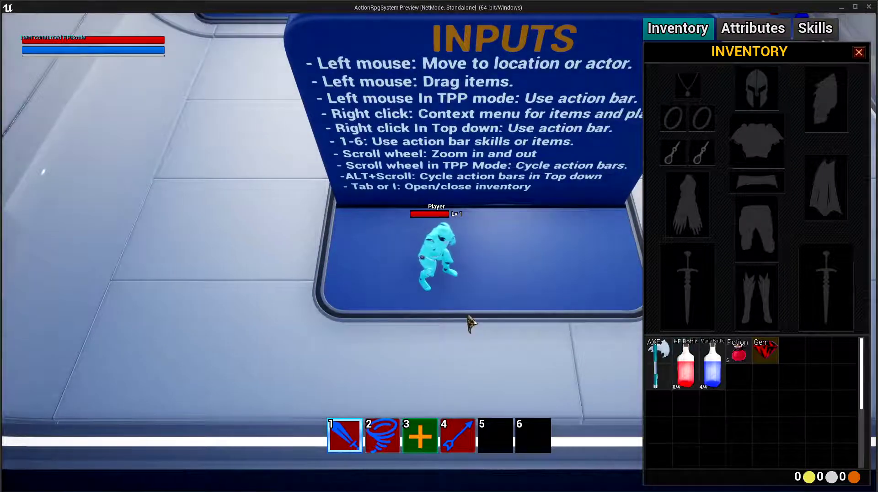
{"action": "mouse_move", "coordinate": [690, 392]}
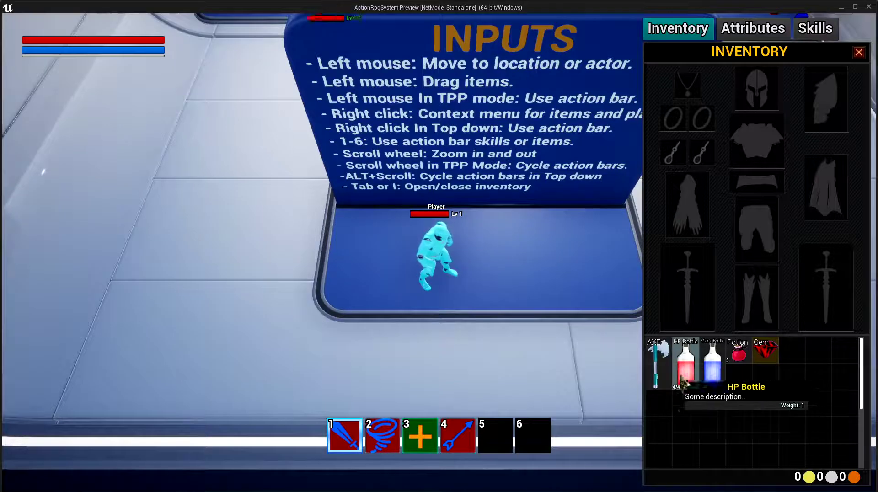
{"action": "mouse_move", "coordinate": [714, 361]}
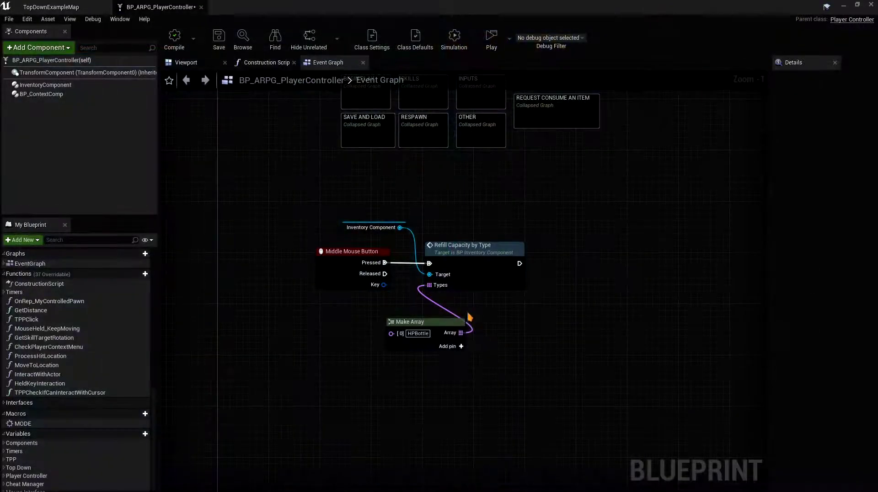
Step: Add extra element pins to the Make Array node that feeds the Types input
{"action": "left_click", "coordinate": [451, 347]}
{"action": "left_click", "coordinate": [452, 346]}
{"action": "left_click", "coordinate": [452, 347]}
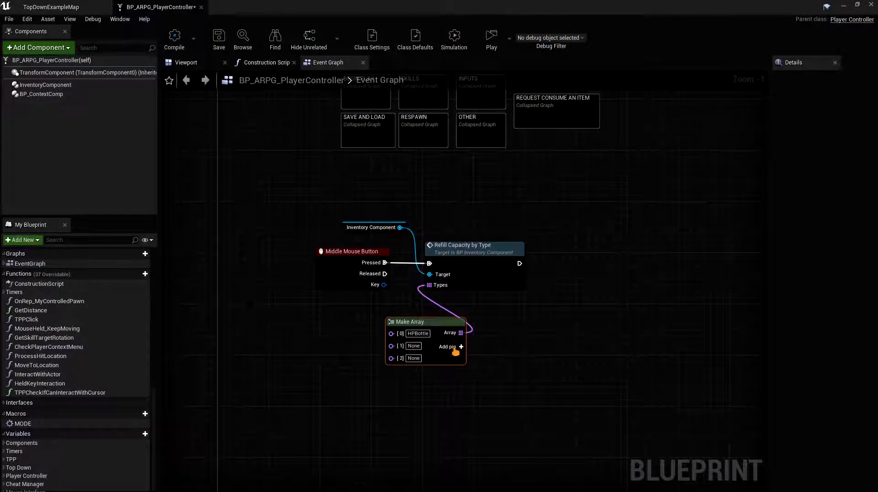
{"action": "left_click", "coordinate": [452, 347]}
{"action": "left_click_drag", "start_coordinate": [579, 281], "coordinate": [463, 210]}
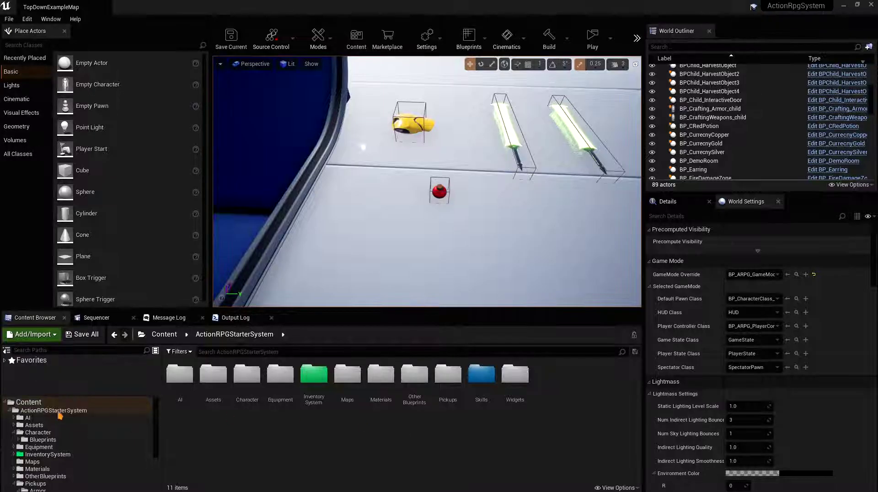
Step: Find and open the FItemInfo structure in ActionRPGStarterSystem and examine its variables, their types and default values
{"action": "left_click", "coordinate": [10, 410]}
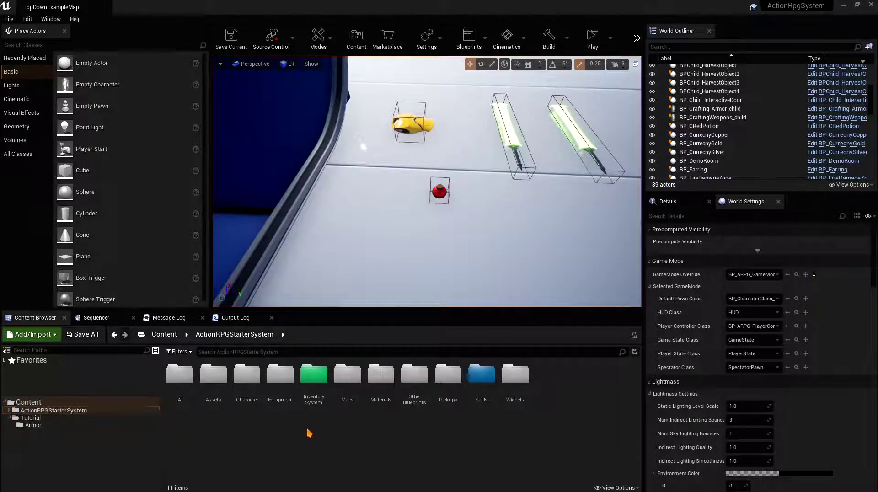
{"action": "left_click", "coordinate": [271, 352]}
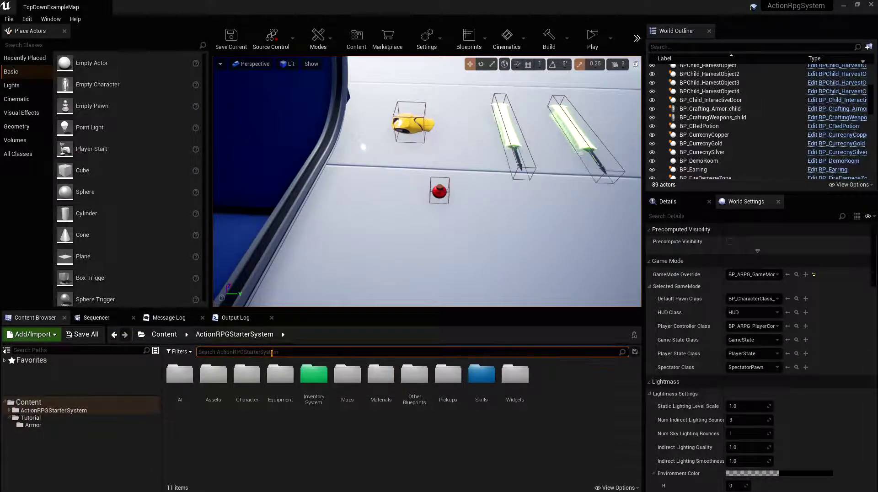
{"action": "type", "text": "iteminfo"}
{"action": "double_click", "coordinate": [180, 375]}
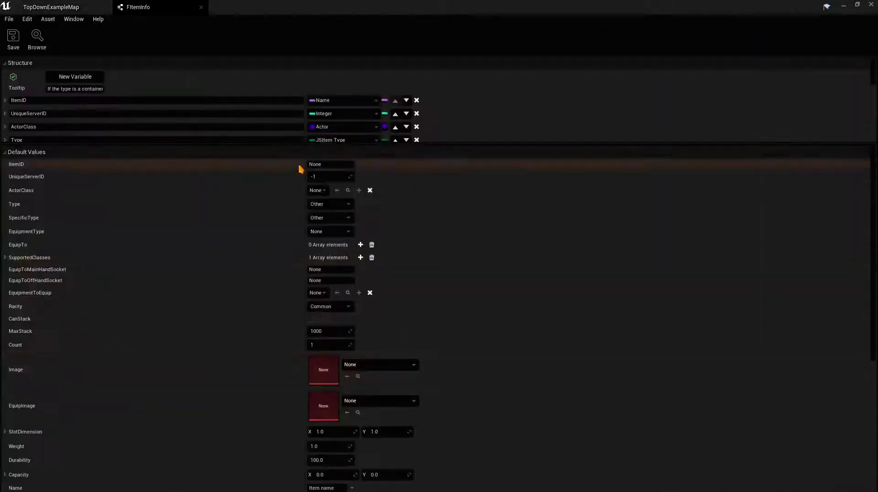
{"action": "left_click_drag", "start_coordinate": [439, 143], "coordinate": [407, 352]}
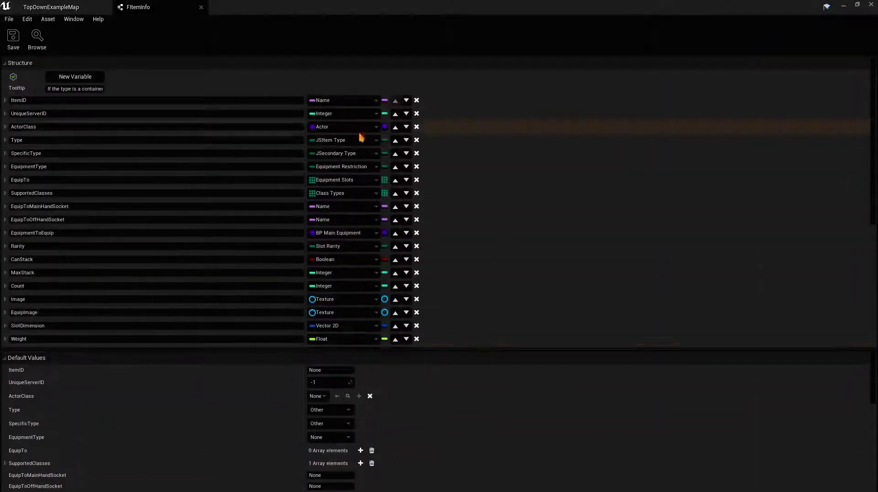
{"action": "left_click", "coordinate": [40, 115]}
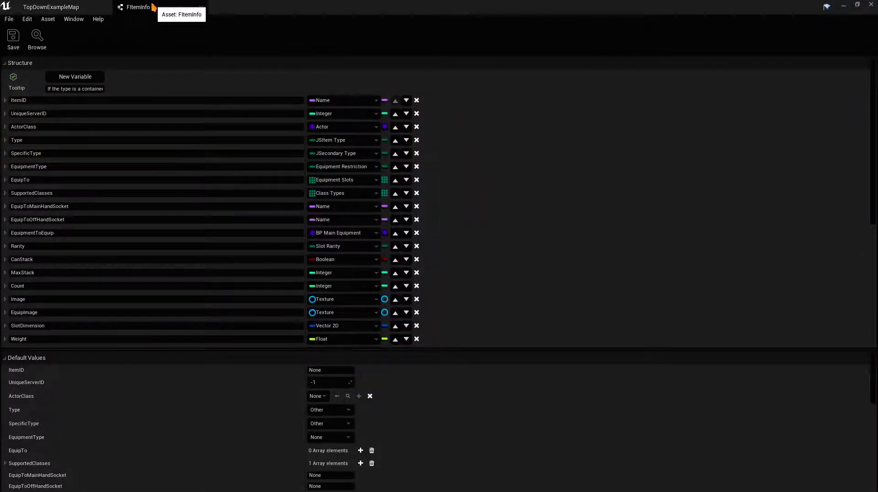
{"action": "left_click", "coordinate": [201, 7]}
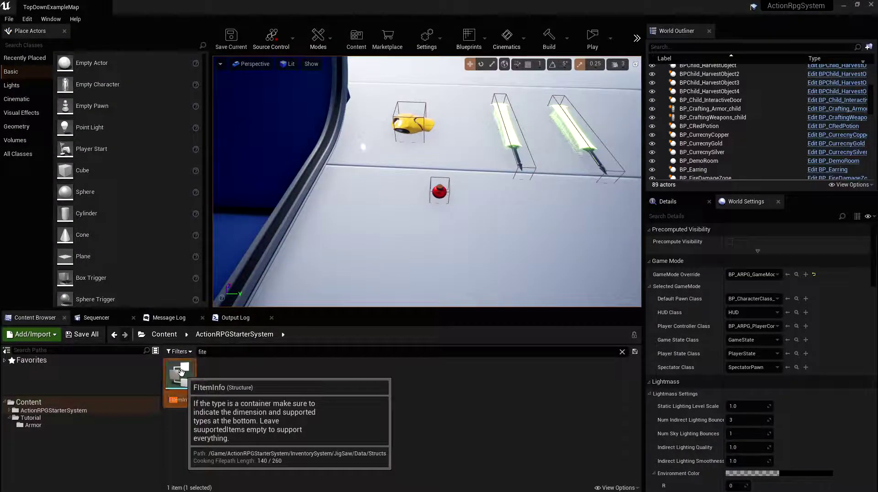
Step: Locate FItemInfo's folder, go to the neighbouring Enums folder under JigSaw/Data and examine the JSItemType enumerators
{"action": "key", "text": "ctrl+b"}
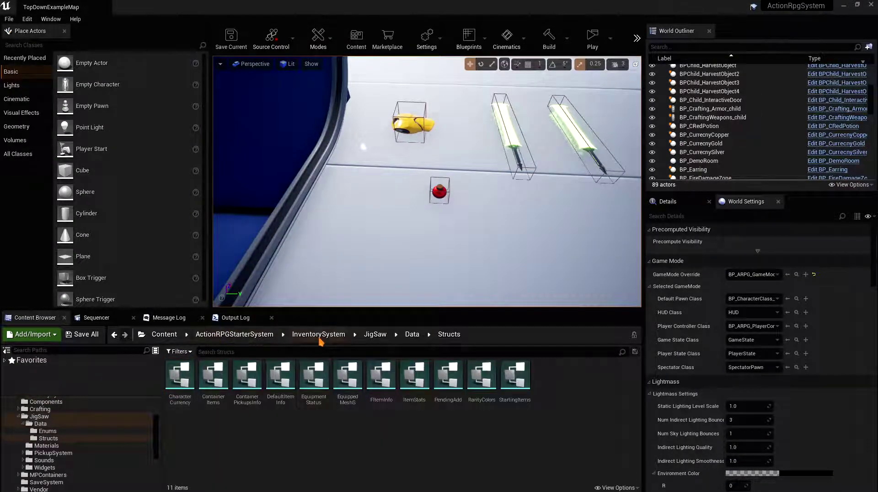
{"action": "left_click", "coordinate": [411, 336]}
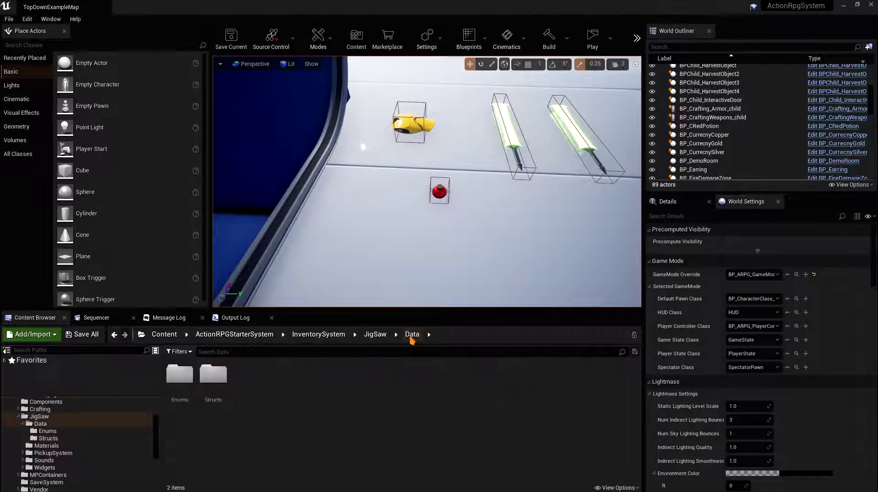
{"action": "left_click", "coordinate": [183, 386]}
{"action": "double_click", "coordinate": [184, 386]}
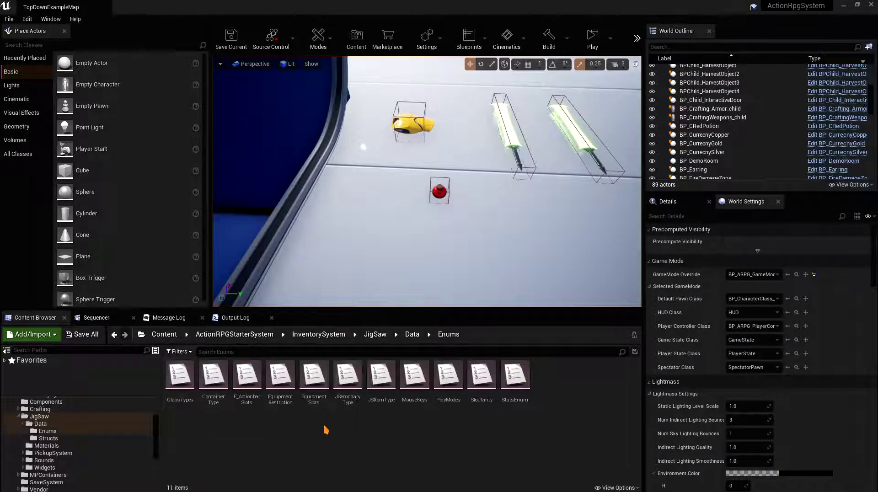
{"action": "double_click", "coordinate": [377, 391]}
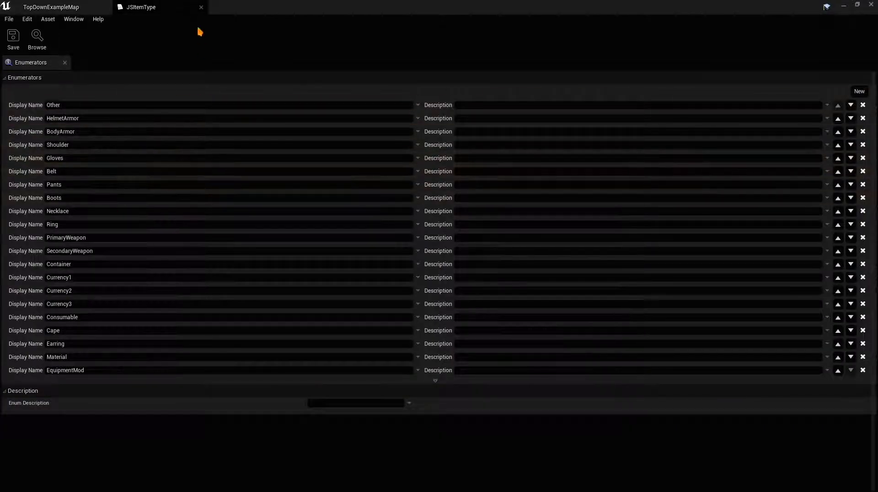
{"action": "left_click", "coordinate": [201, 7]}
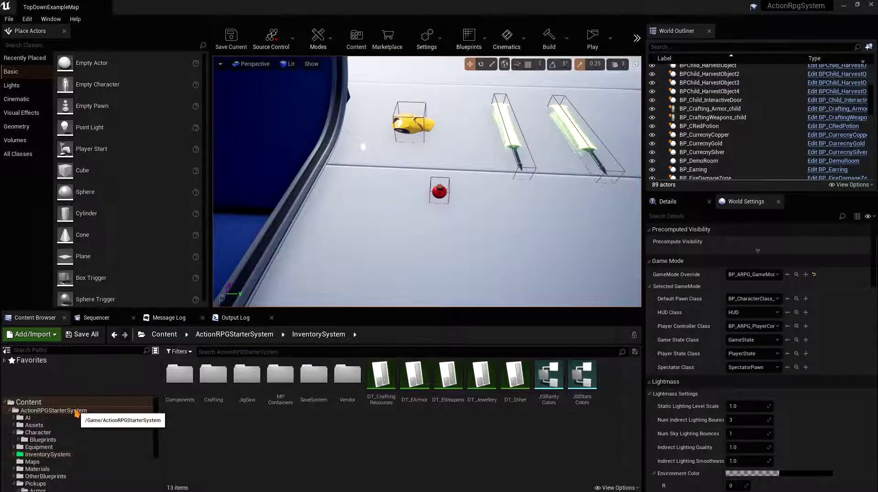
Step: Search ActionRPGStarterSystem for "jig con" and open the BP_JigContainer widget to view its grid layout
{"action": "left_click", "coordinate": [77, 411]}
{"action": "left_click", "coordinate": [214, 352]}
{"action": "type", "text": "jig con"}
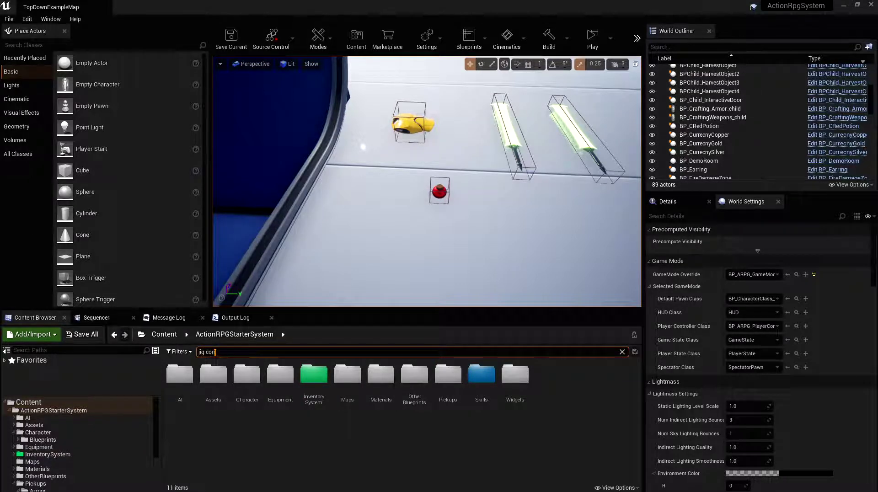
{"action": "double_click", "coordinate": [225, 391]}
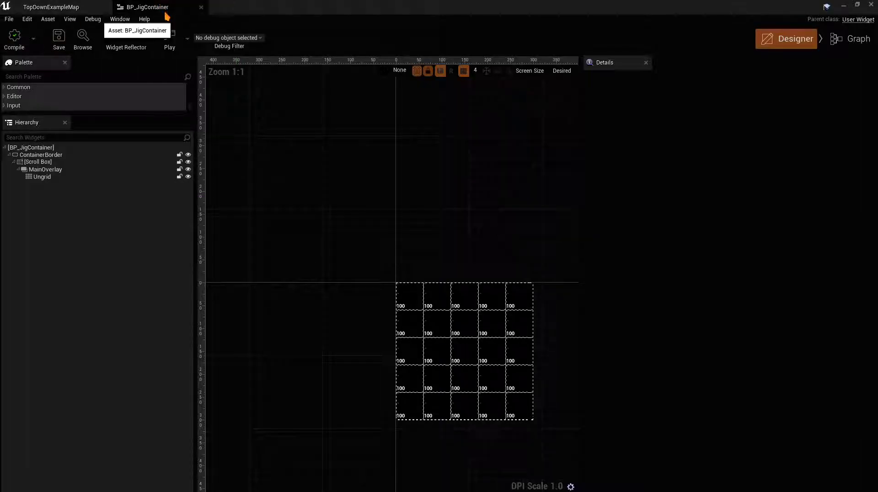
{"action": "left_click", "coordinate": [201, 7]}
Step: Search ActionRPGStarterSystem for "jig" and open the BP_JigSlot widget
{"action": "type", "text": "jig"}
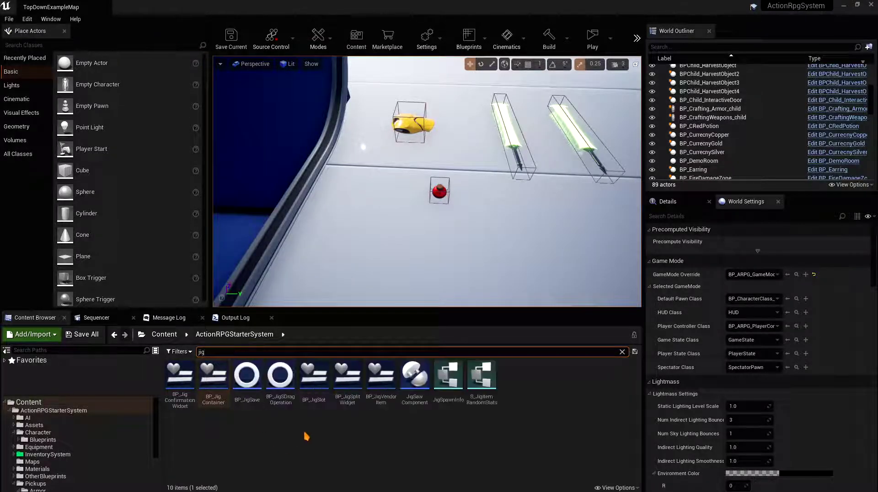
{"action": "double_click", "coordinate": [313, 389]}
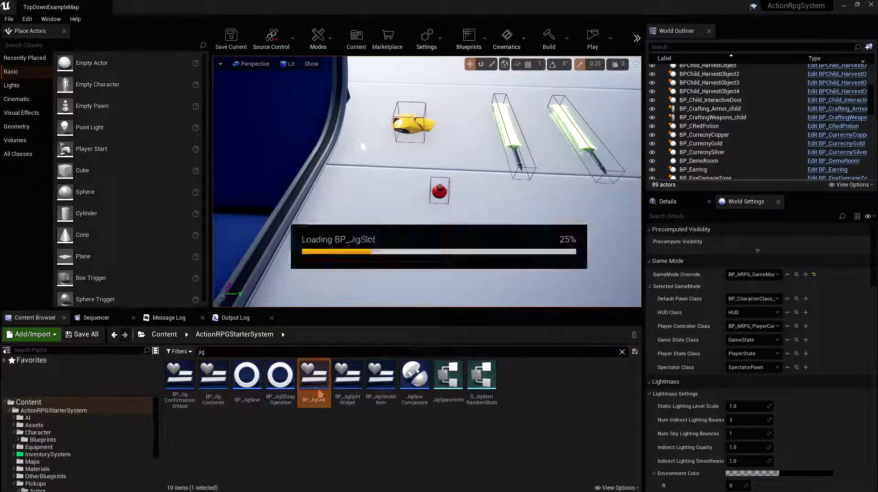